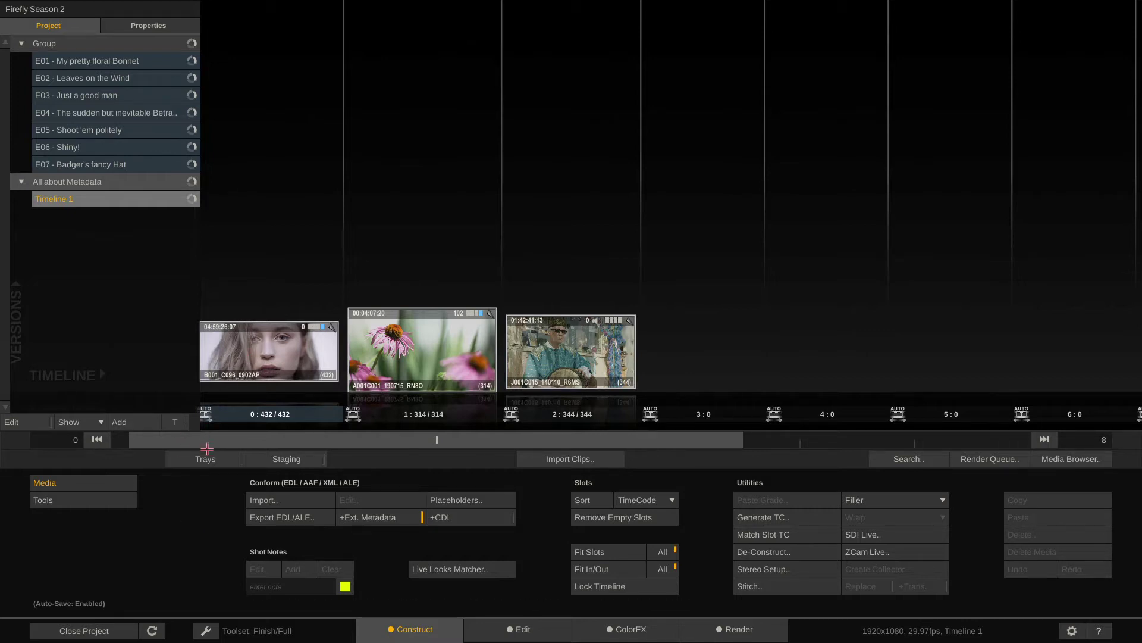
# Scroll Timeline 1 back to its start to reveal the first clip, B001_C096_0902AP.
pyautogui.moveTo(215, 439); pyautogui.dragTo(175, 439)
# Select clip B001_C096_0902AP and widen the Metadata panel at the right edge.
pyautogui.moveTo(283, 338)
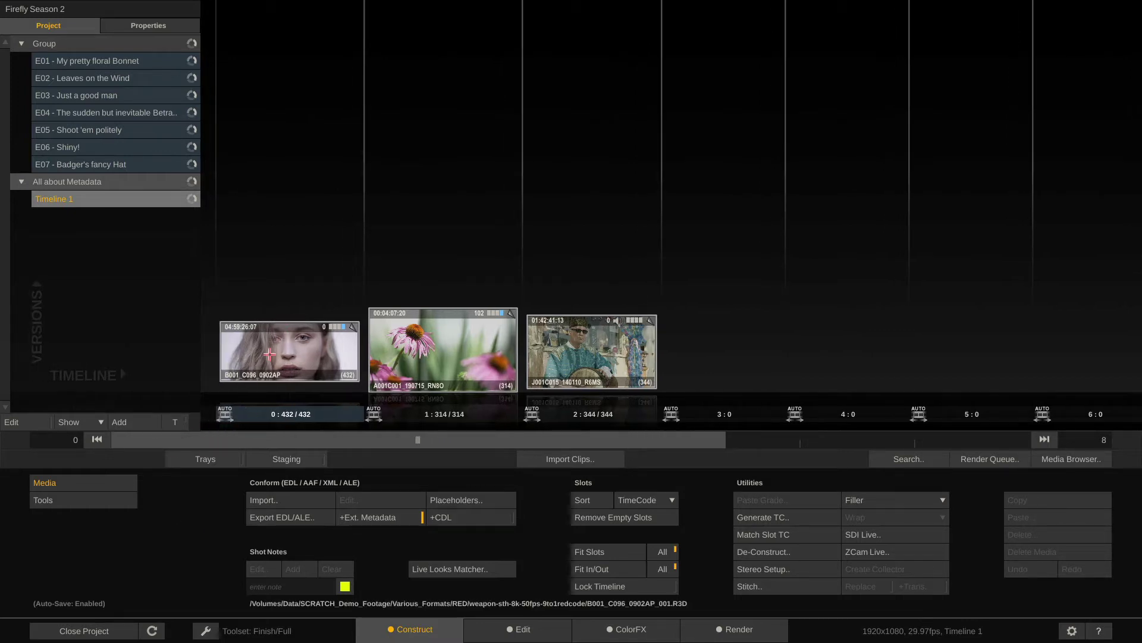
pyautogui.click(269, 354)
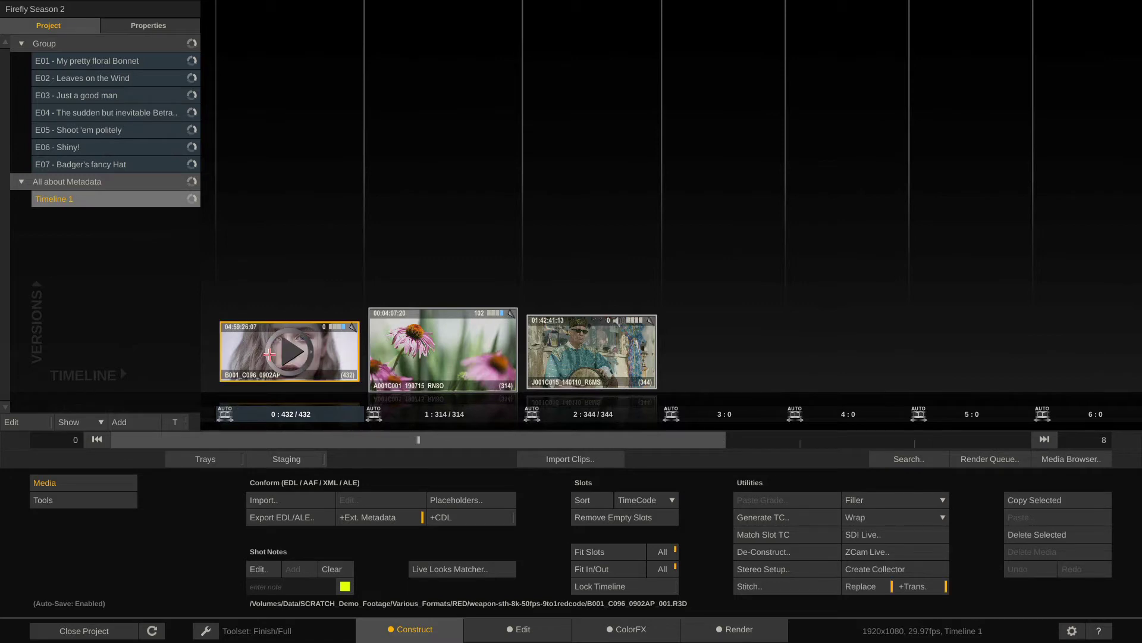
pyautogui.moveTo(1138, 257)
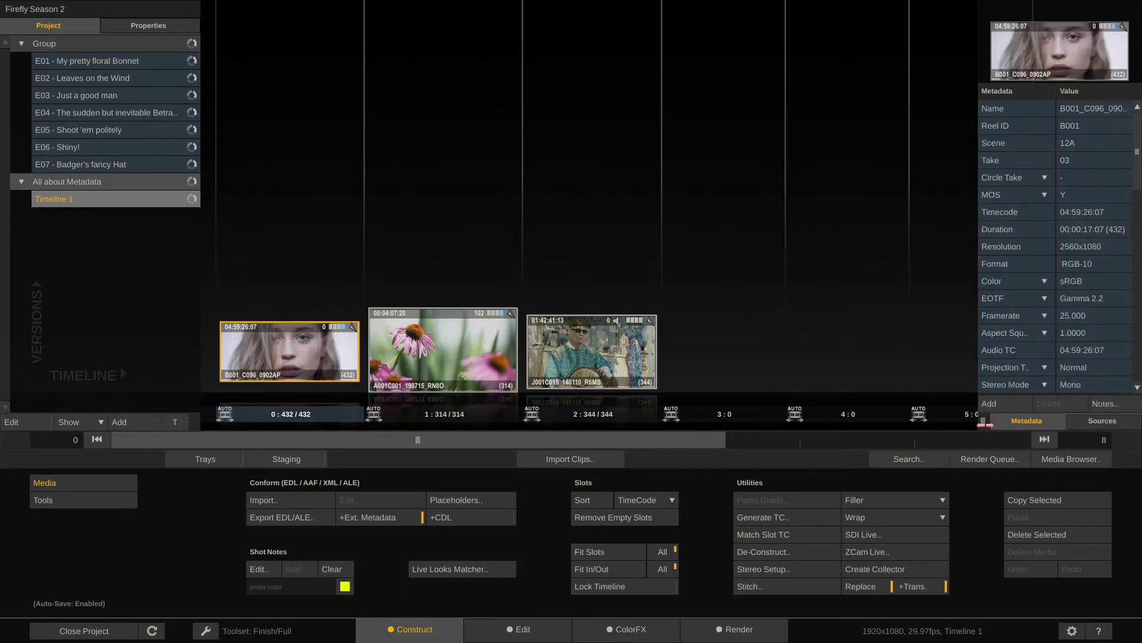
pyautogui.moveTo(979, 422); pyautogui.dragTo(744, 424)
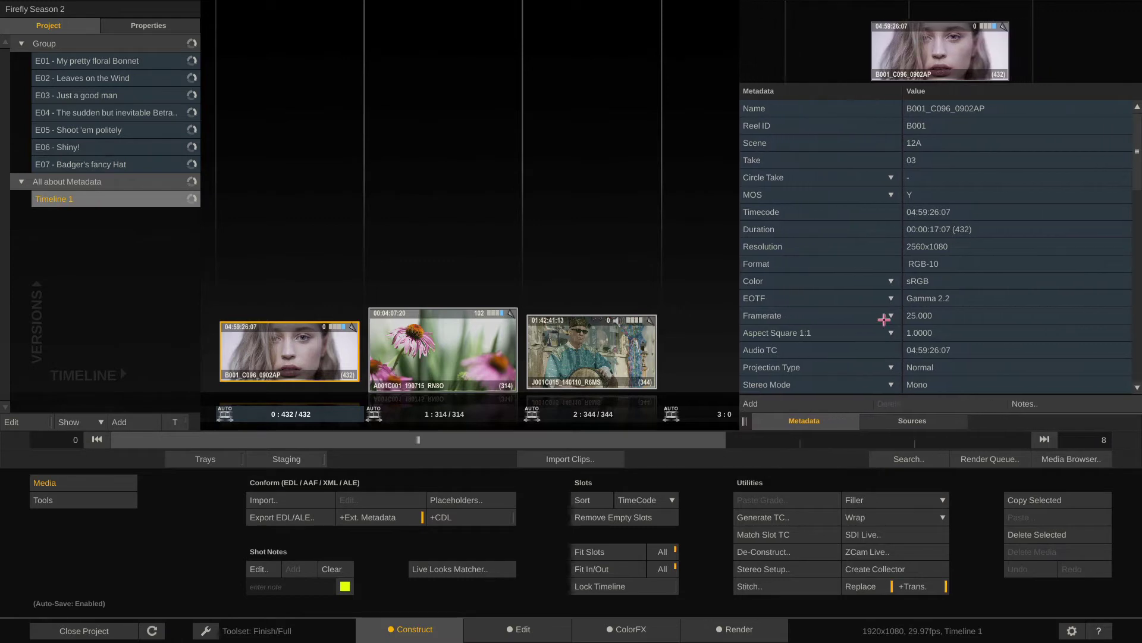
# Scroll through the clip's metadata rows to read the camera, lens and My Own Metadata fields.
pyautogui.scroll(-10, 1027, 207)
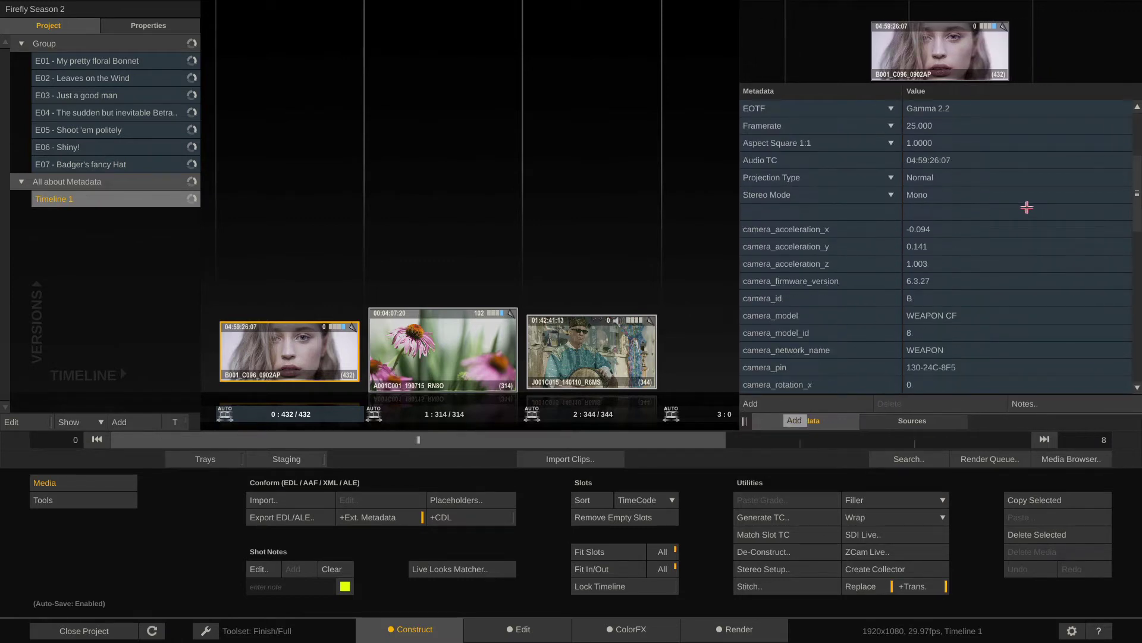
pyautogui.scroll(-10, 1027, 207)
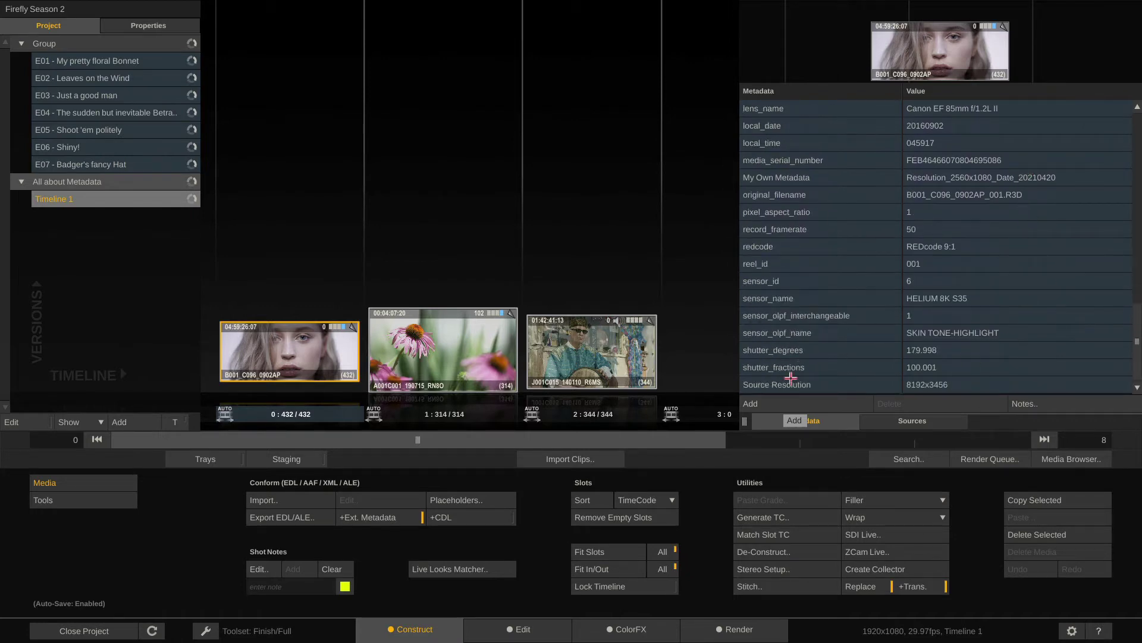
pyautogui.scroll(20, 982, 345)
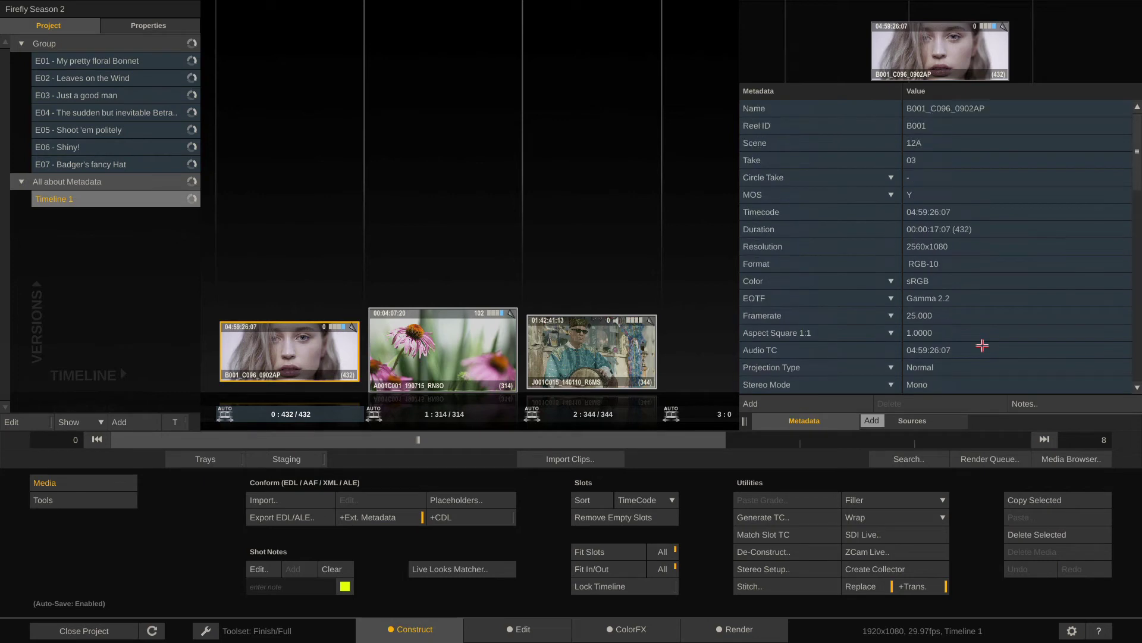
pyautogui.scroll(-1, 982, 345)
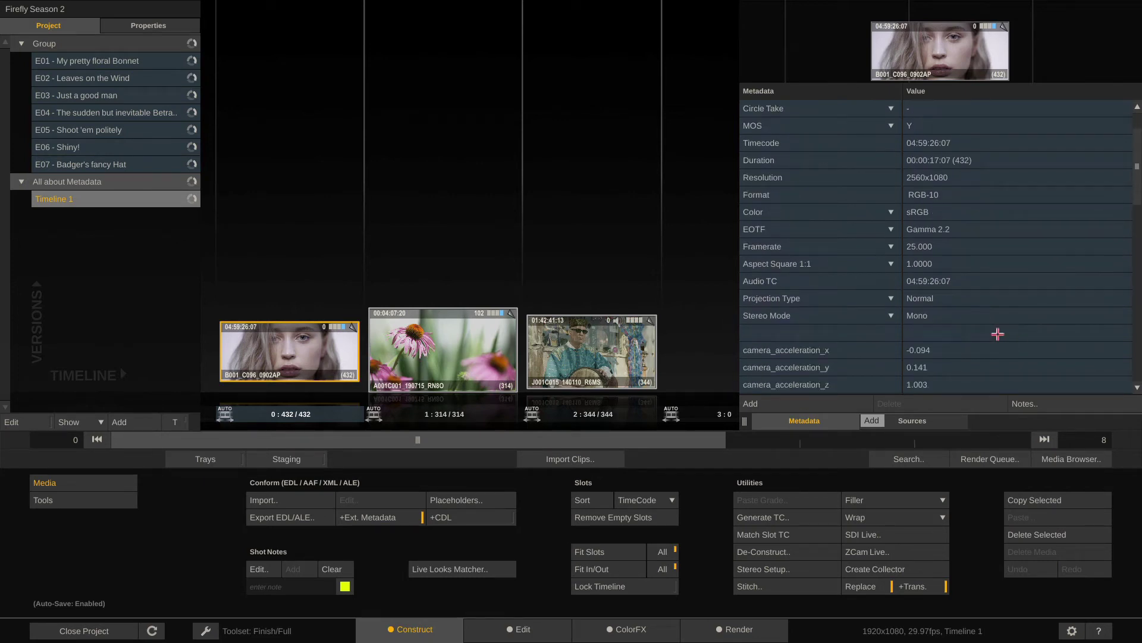
pyautogui.scroll(2, 998, 333)
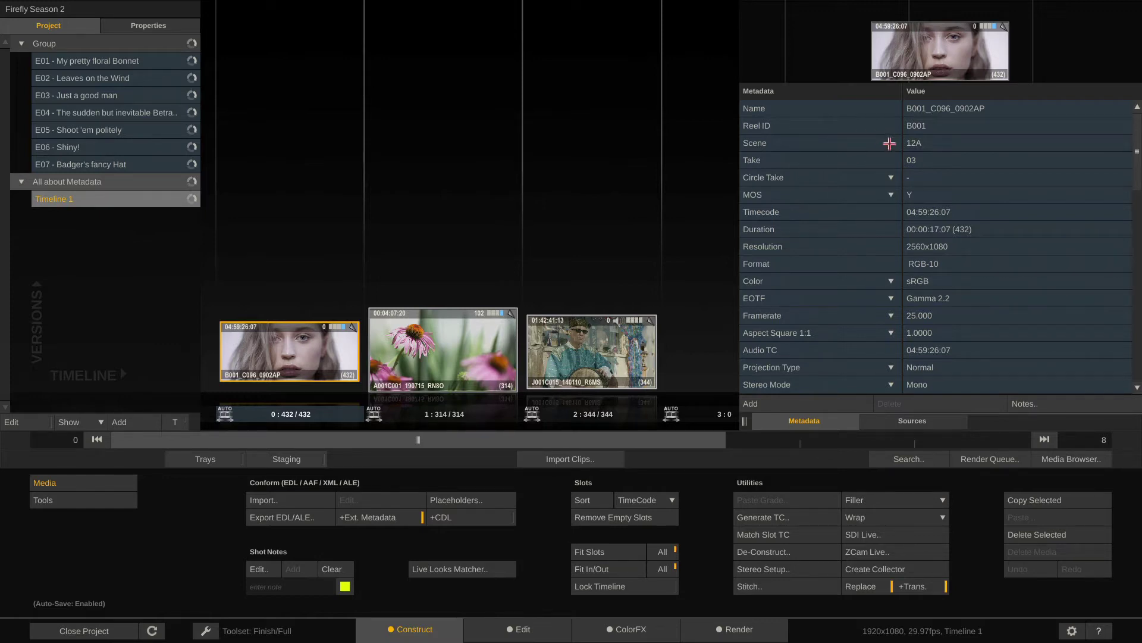
pyautogui.scroll(-2, 892, 211)
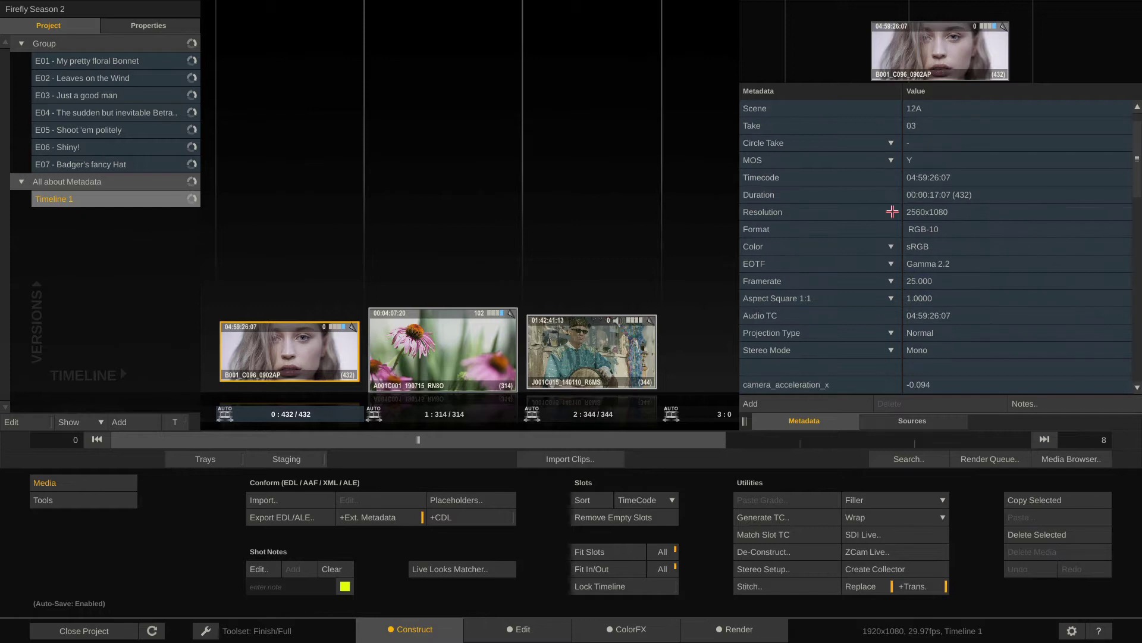
pyautogui.scroll(-10, 891, 211)
pyautogui.scroll(-3, 892, 211)
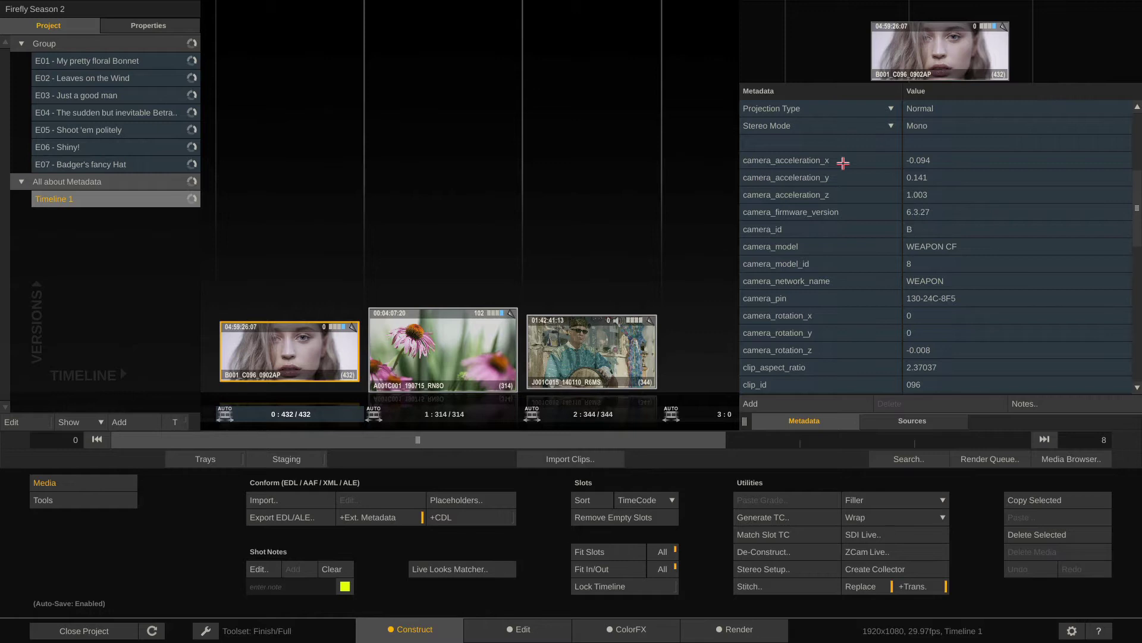
pyautogui.scroll(-2, 843, 162)
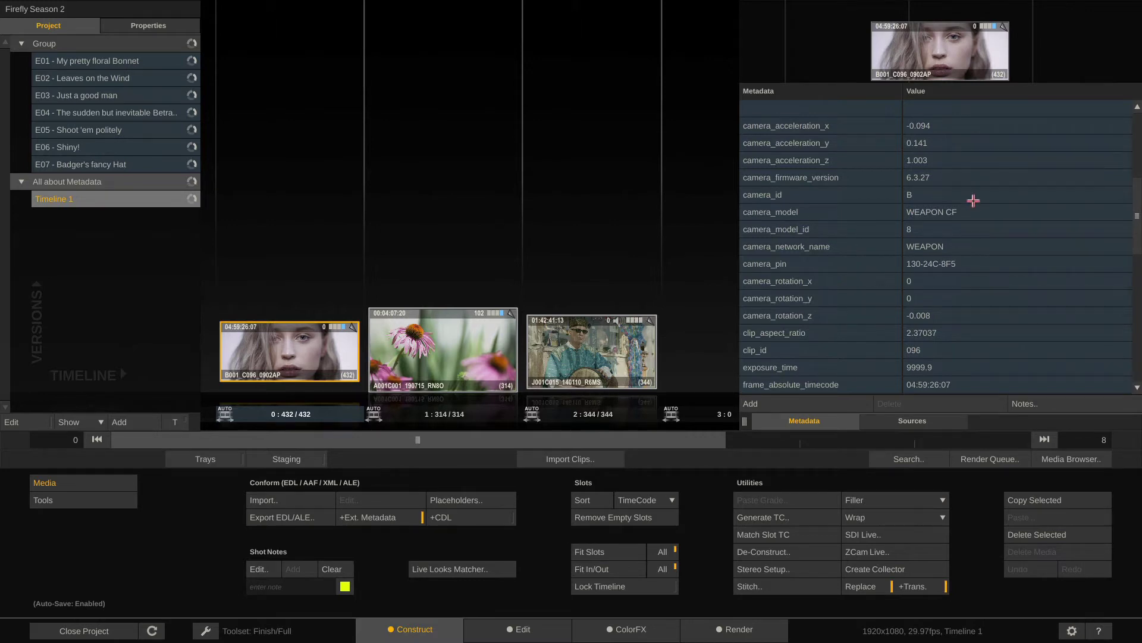
pyautogui.scroll(-20, 973, 201)
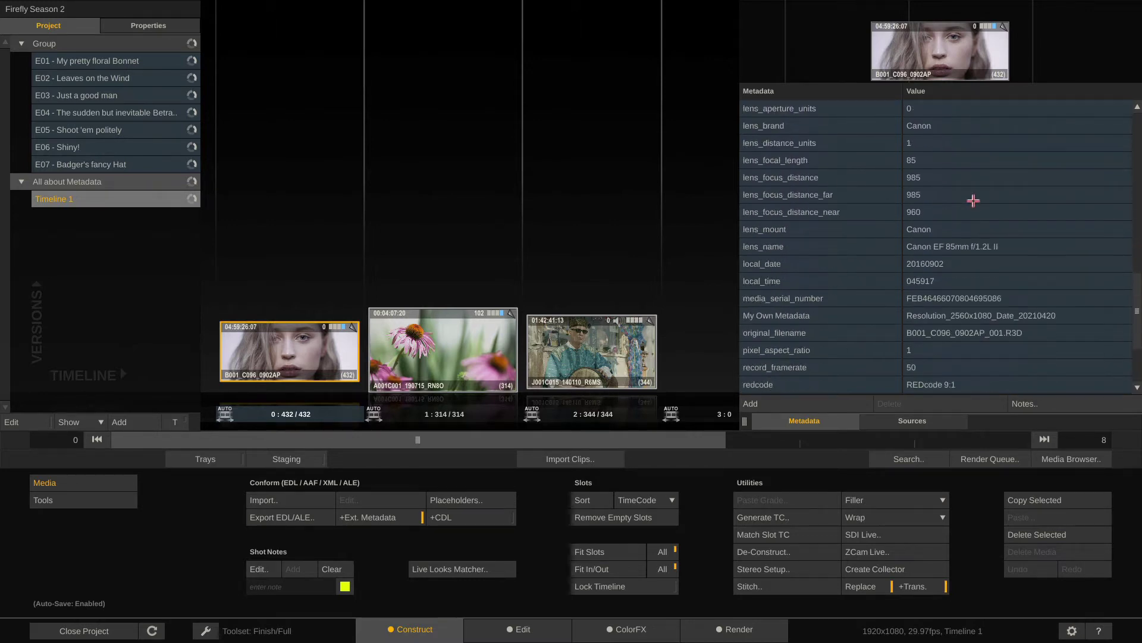
pyautogui.scroll(-3, 974, 201)
pyautogui.scroll(-2, 973, 201)
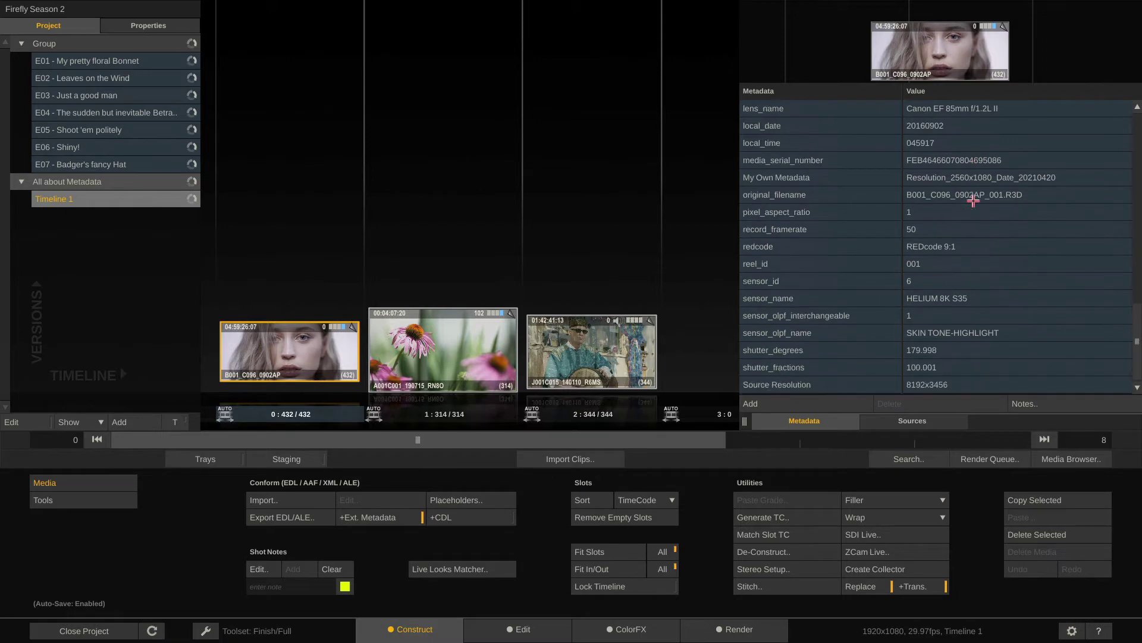
pyautogui.scroll(8, 973, 200)
pyautogui.scroll(15, 973, 201)
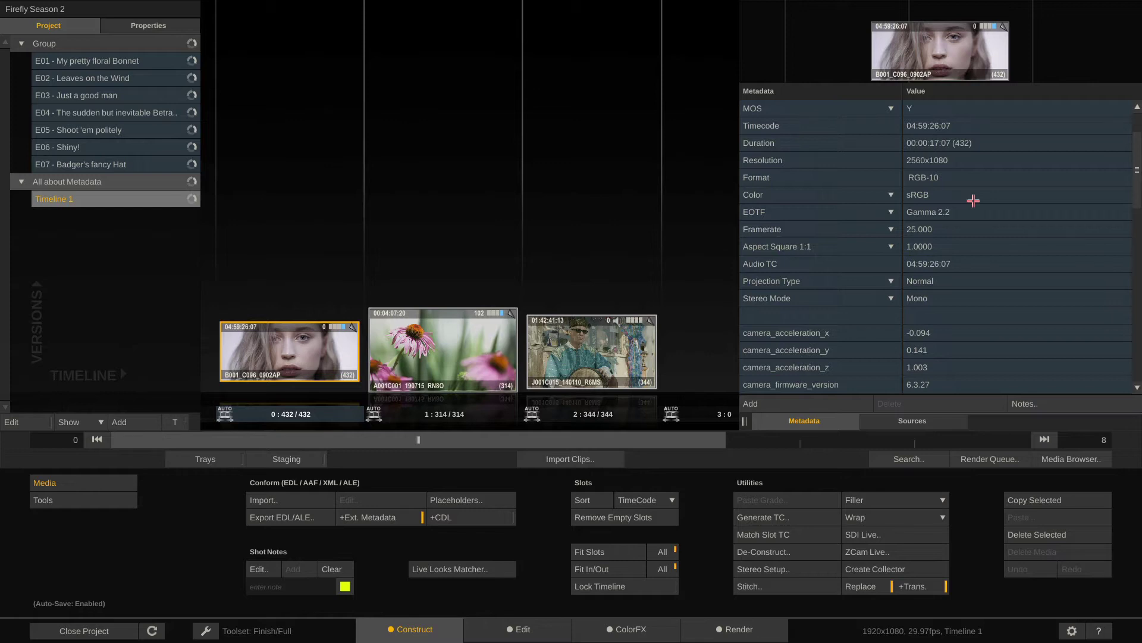
# In the Render tree, add a Burn-In node after Timeline 1 and open it in ColorFX.
pyautogui.click(737, 631)
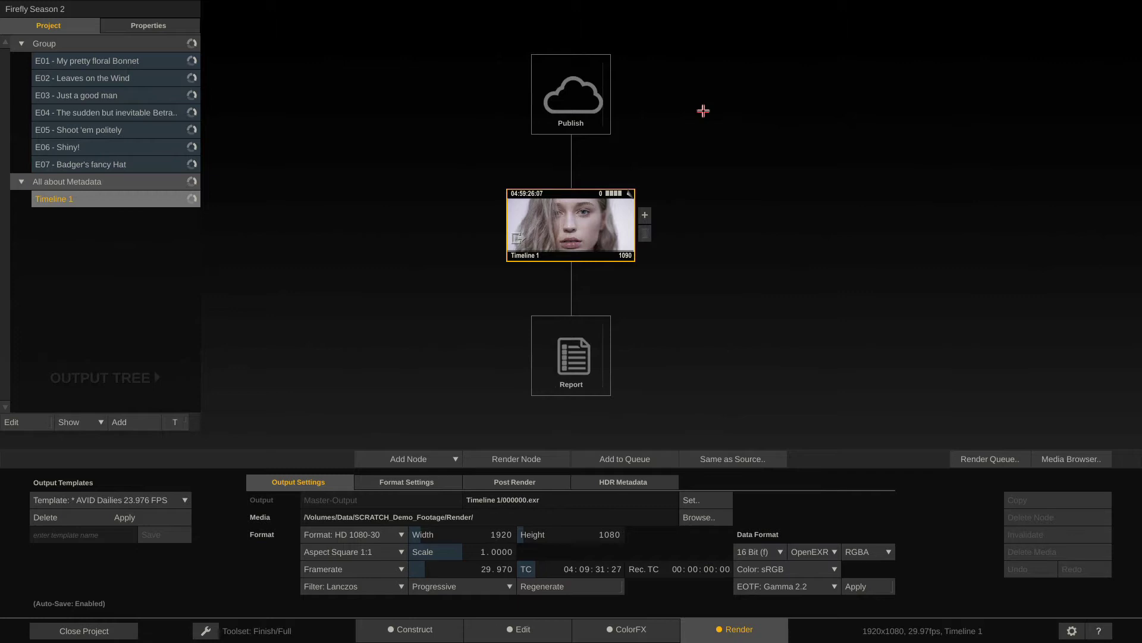
pyautogui.click(645, 213)
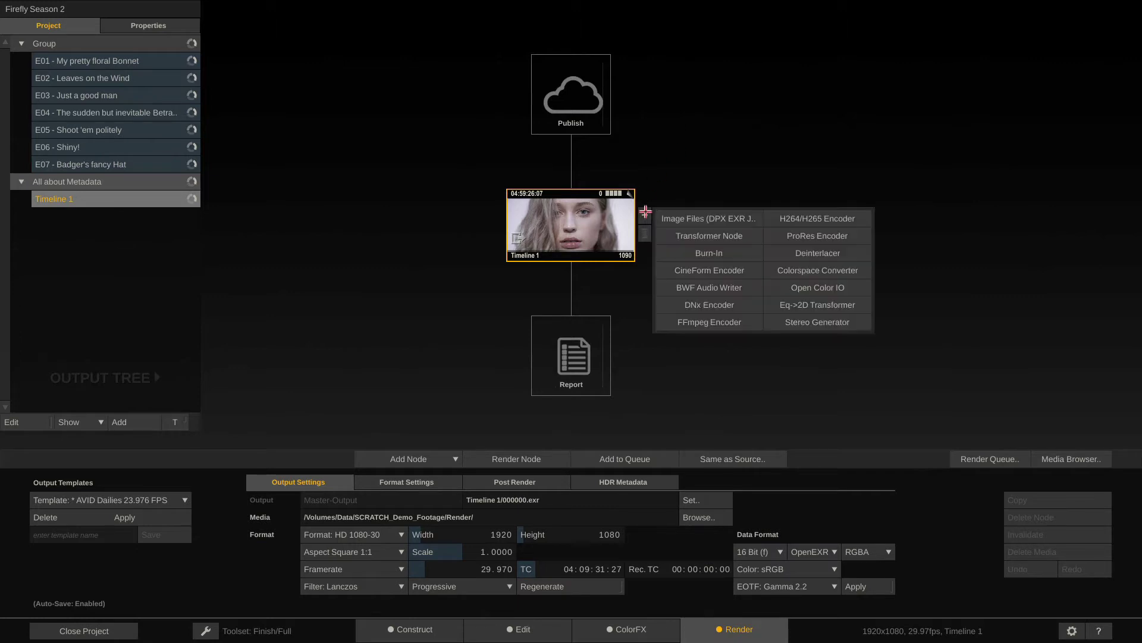
pyautogui.click(711, 252)
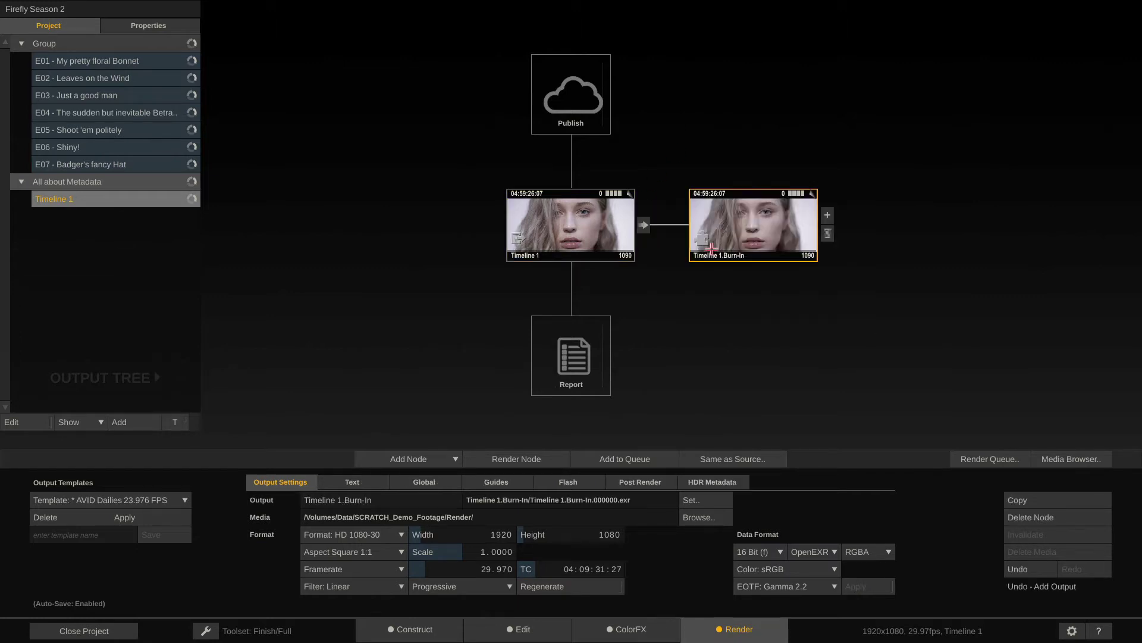
pyautogui.doubleClick(750, 226)
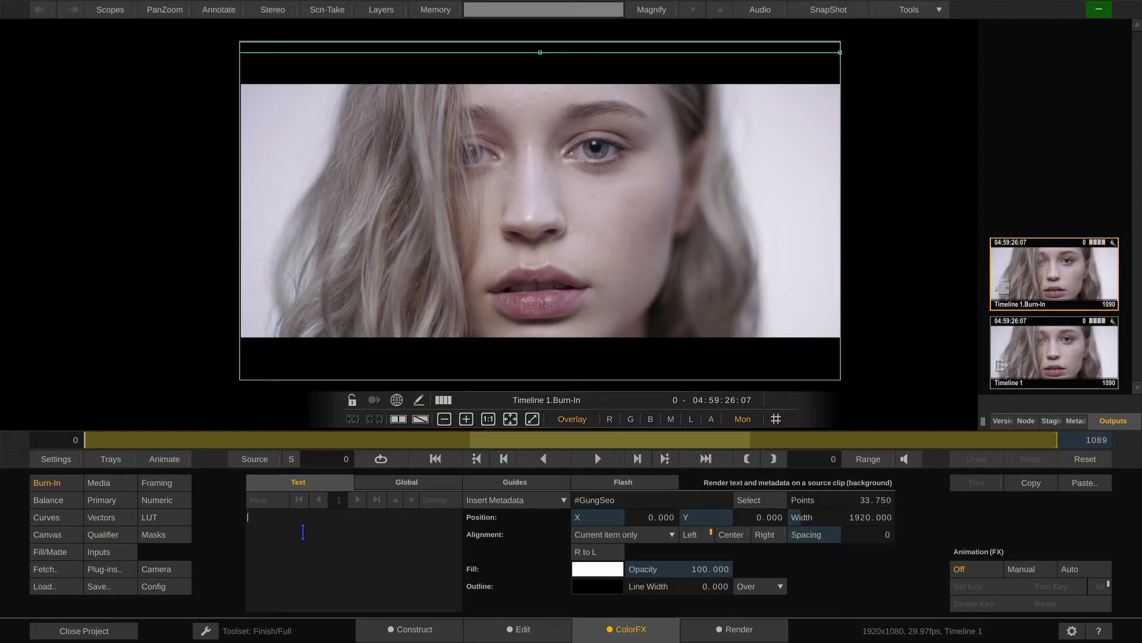
pyautogui.write('My fine dailies')
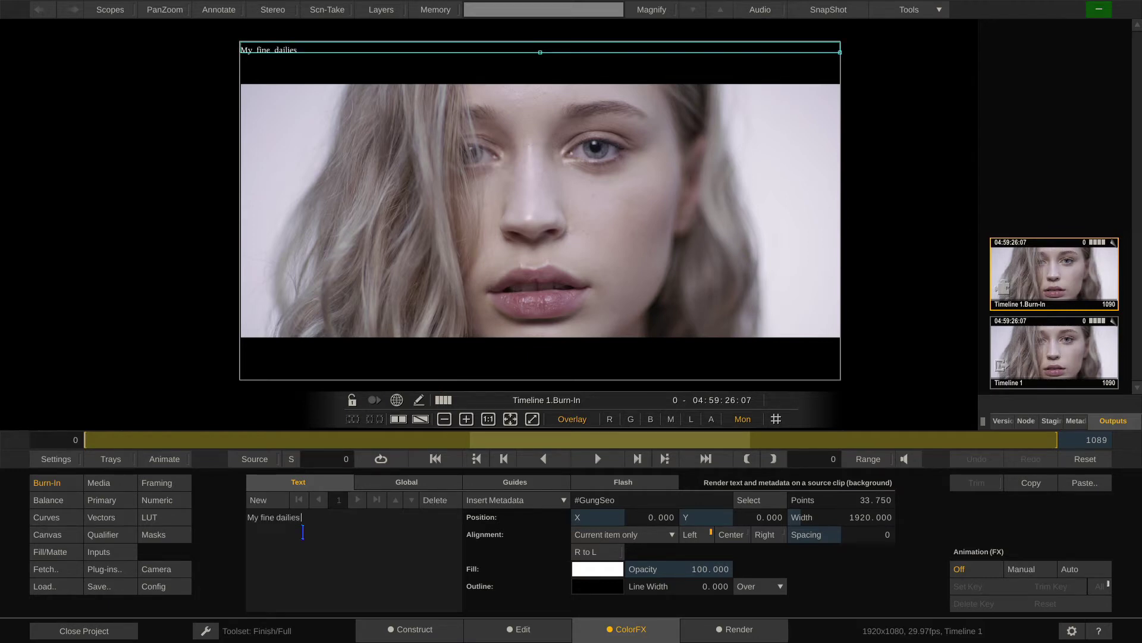
pyautogui.scroll(5, 247, 63)
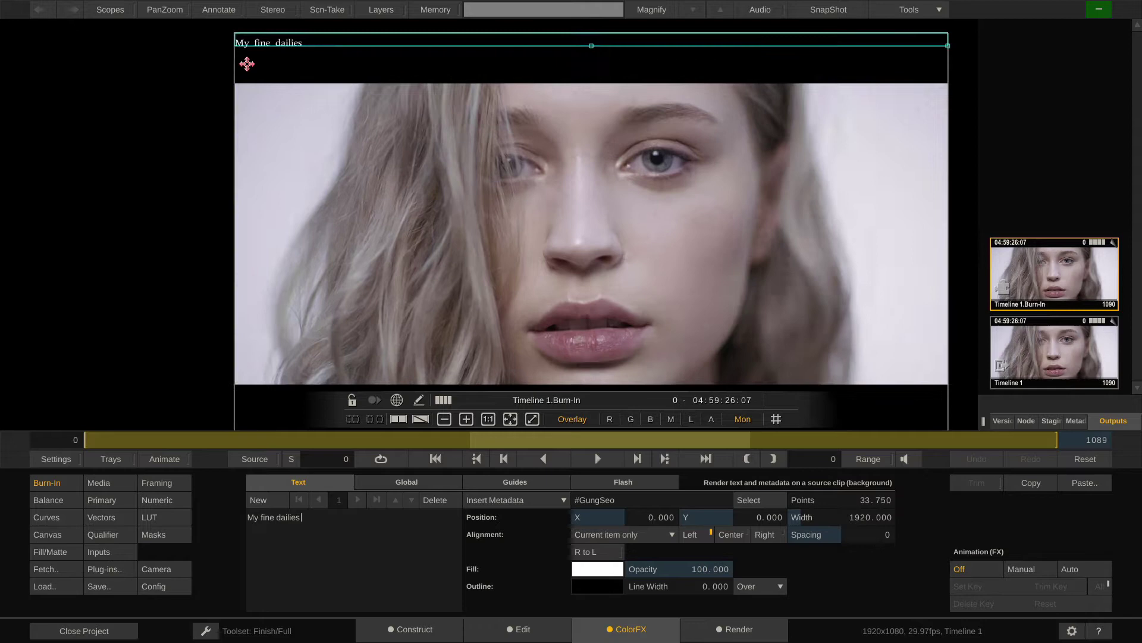
pyautogui.press('space')
pyautogui.press('space')
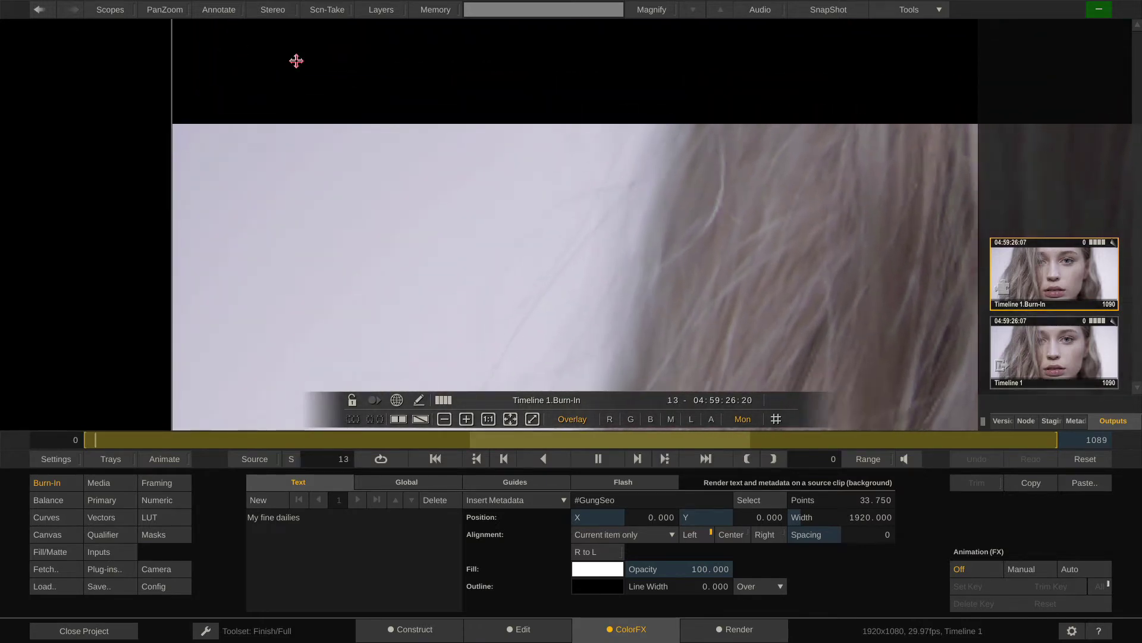
pyautogui.moveTo(294, 58); pyautogui.dragTo(347, 220)
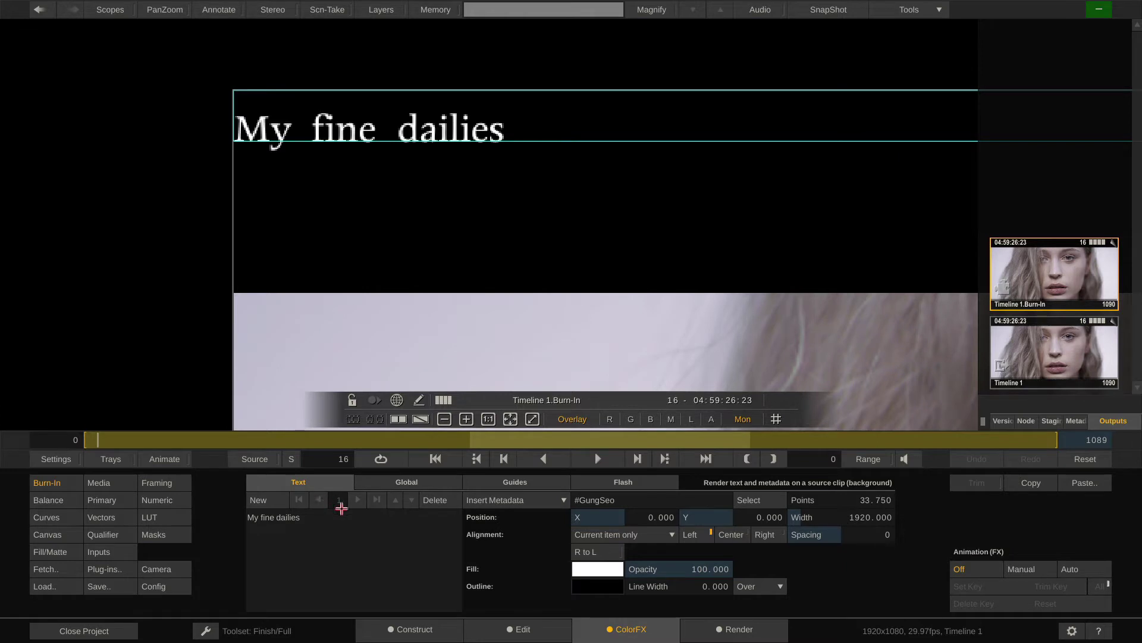
pyautogui.moveTo(324, 520); pyautogui.dragTo(171, 518)
pyautogui.press('BackSpace')
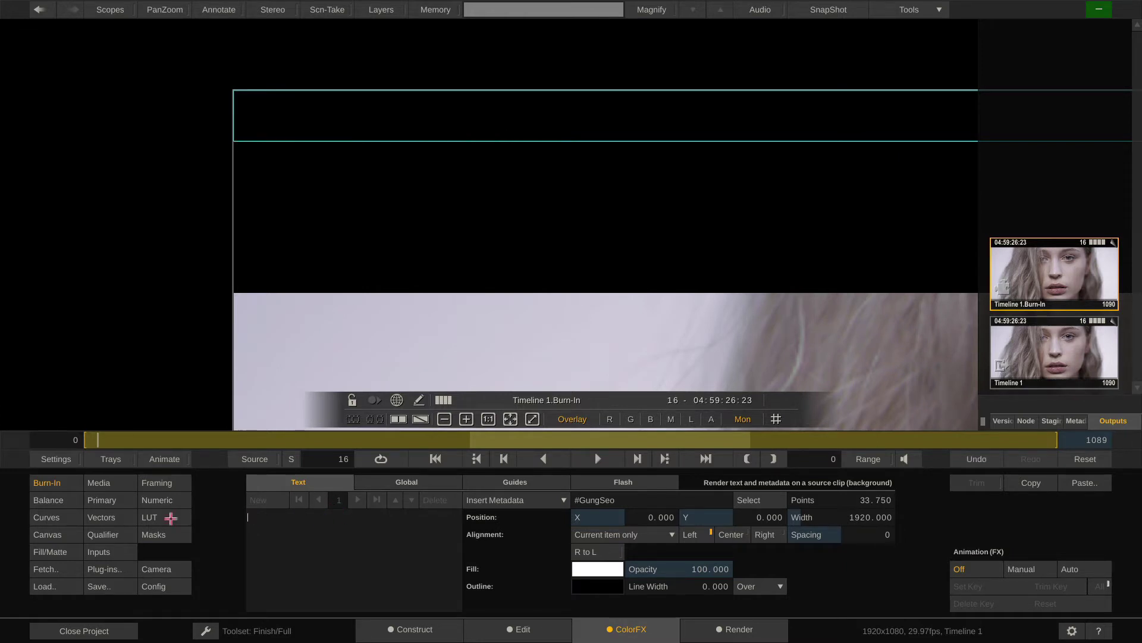
# Type the first burn-in line 'File name: #sname' with the source-name token.
pyautogui.write('File name:')
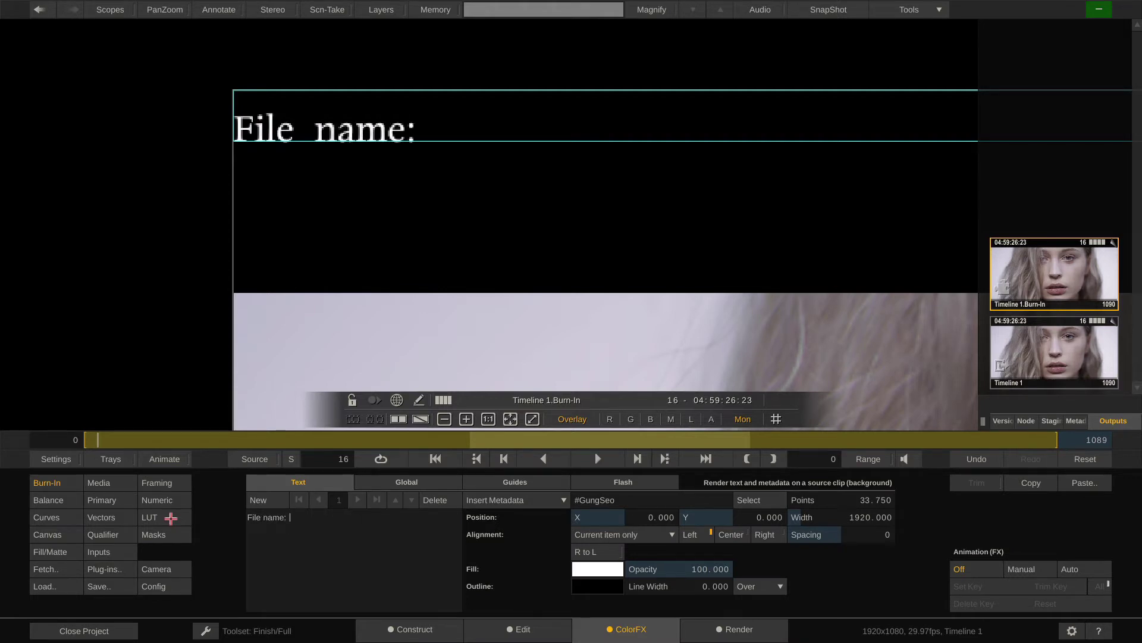
pyautogui.click(507, 502)
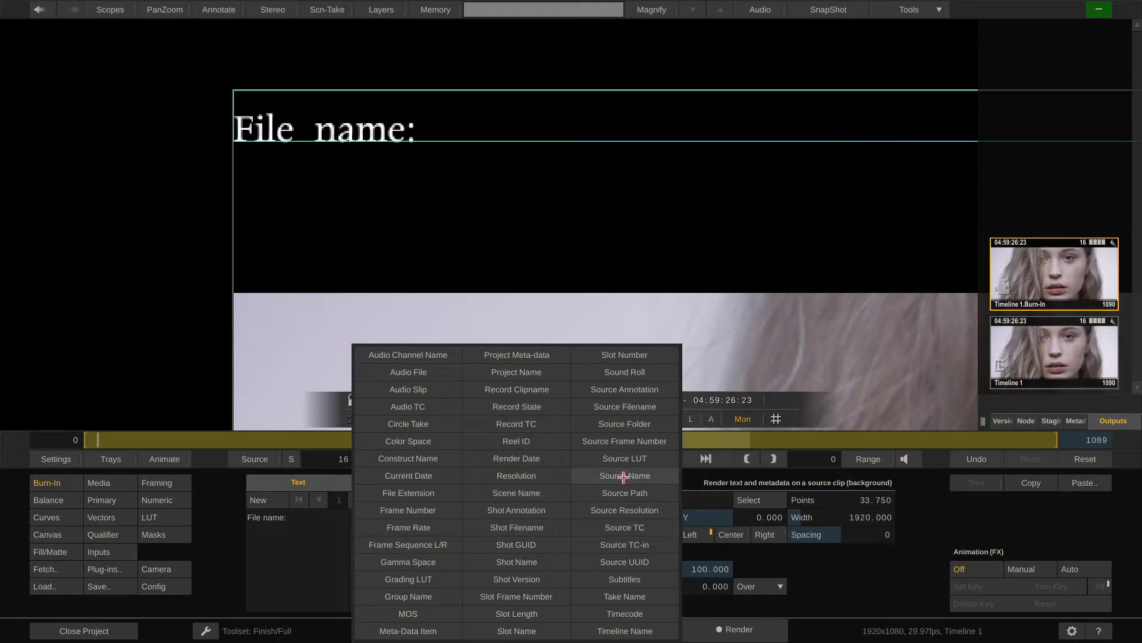
pyautogui.click(643, 475)
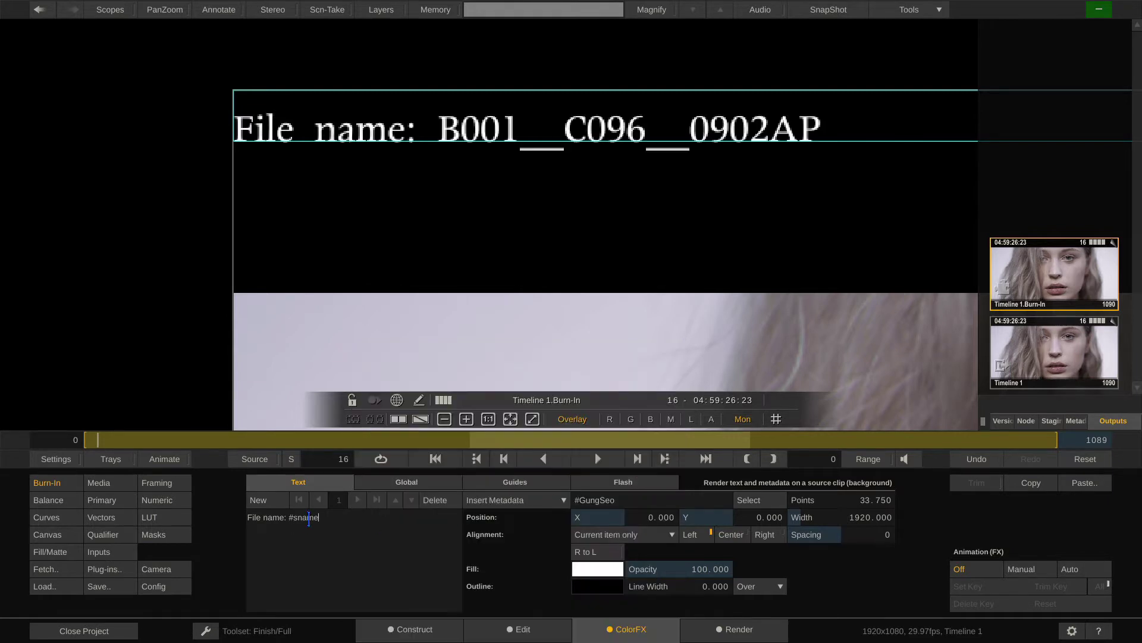
pyautogui.doubleClick(296, 517)
pyautogui.click(325, 518)
# Add a second line, 'Timecode: #tc', inserting the timecode field.
pyautogui.press('Return')
pyautogui.write('Timecode:')
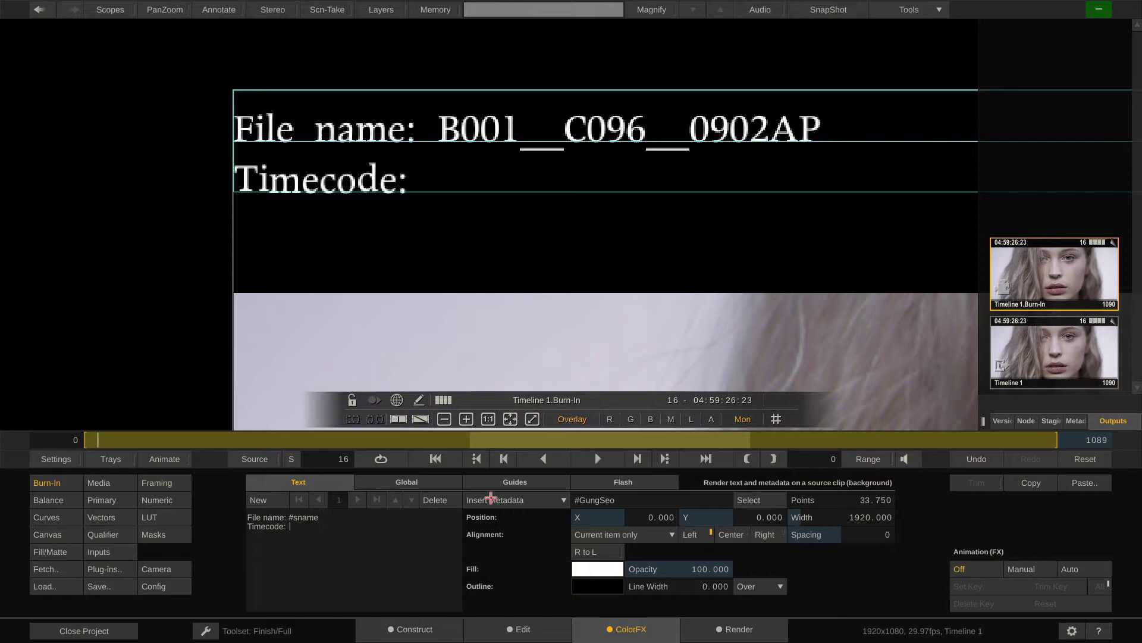
pyautogui.click(495, 499)
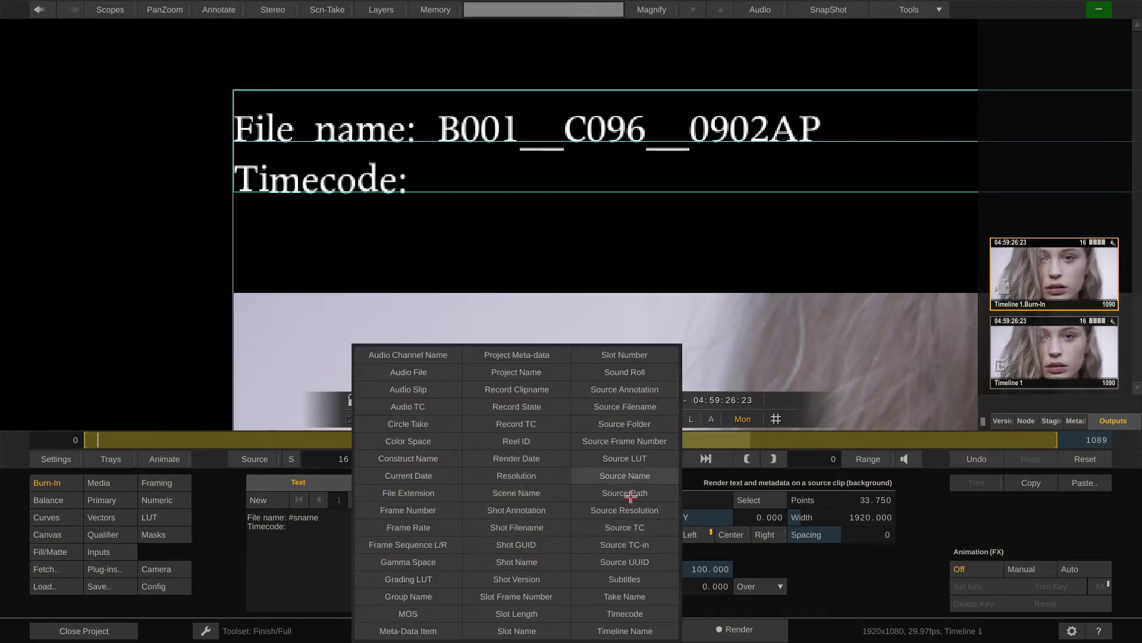
pyautogui.click(628, 614)
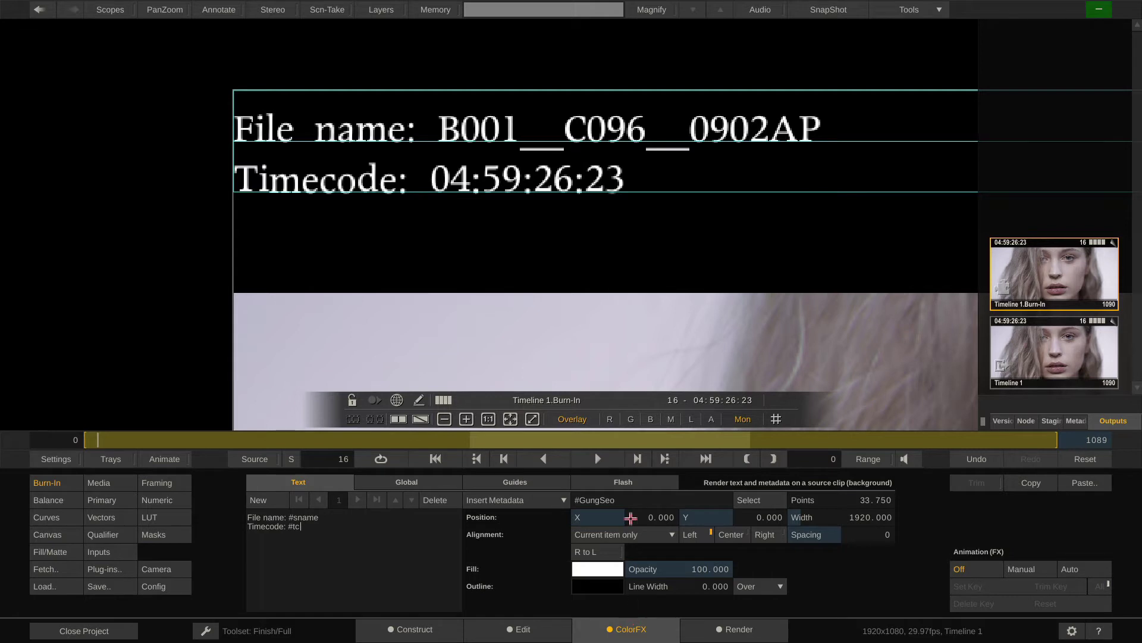
# Play the clip briefly, then zoom out and recentre the viewer to check the overlay.
pyautogui.click(597, 458)
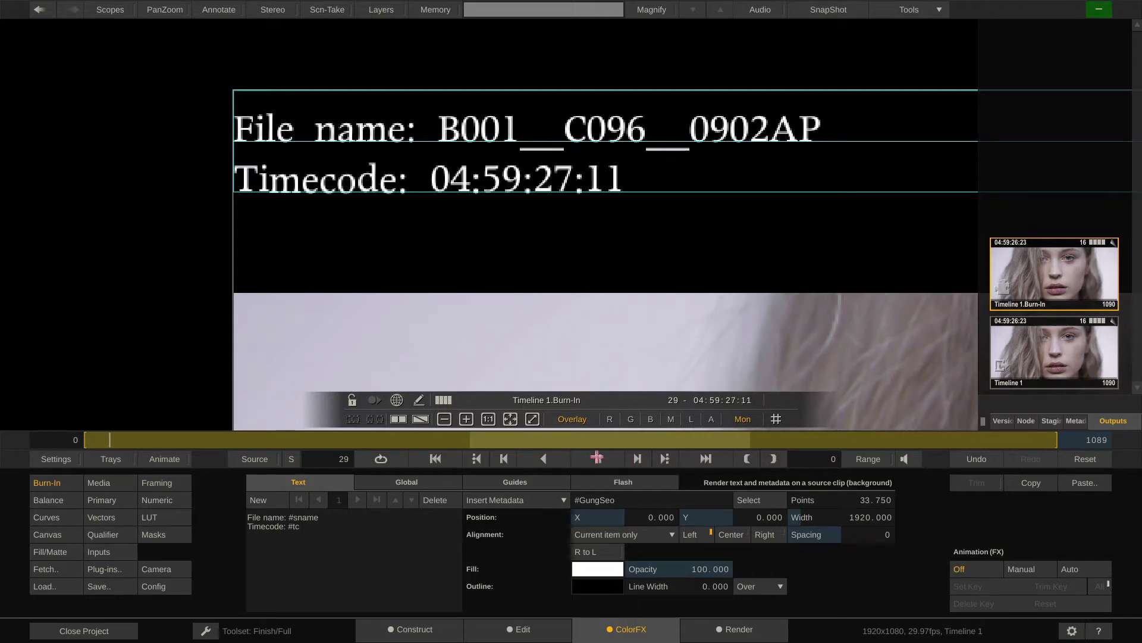
pyautogui.click(597, 458)
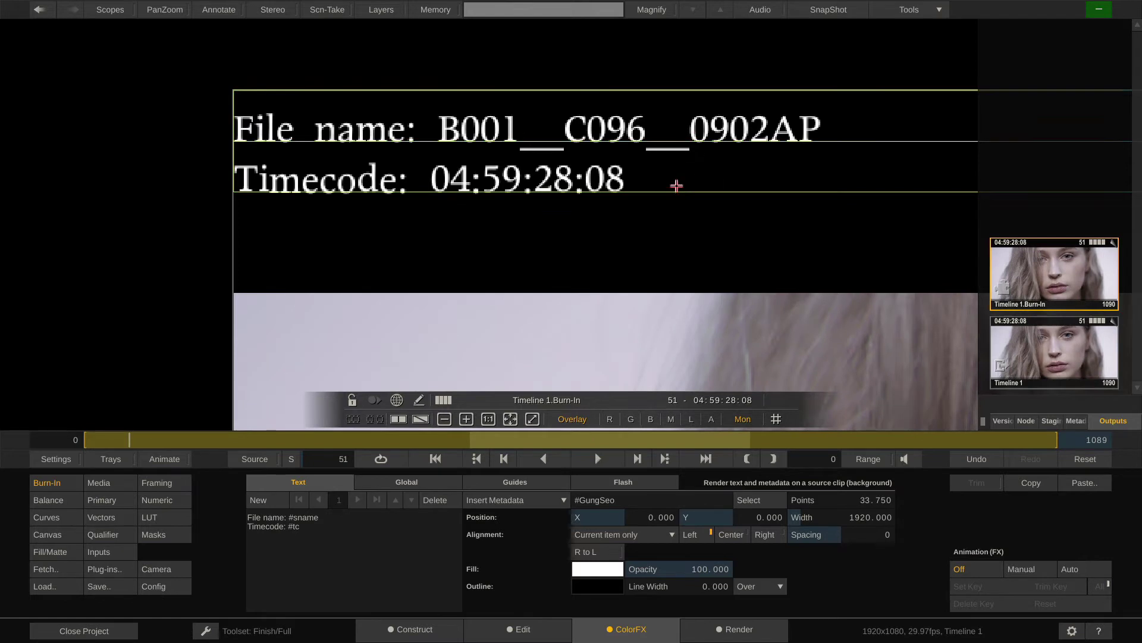
pyautogui.scroll(-3, 593, 211)
pyautogui.scroll(-5, 594, 211)
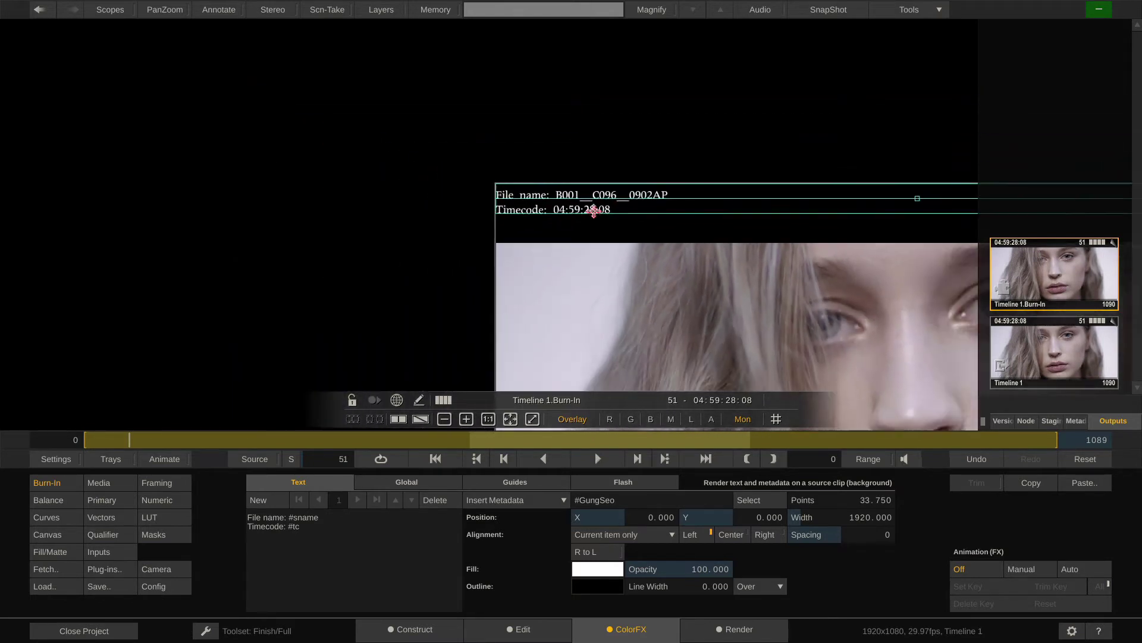
pyautogui.moveTo(778, 265); pyautogui.dragTo(476, 157)
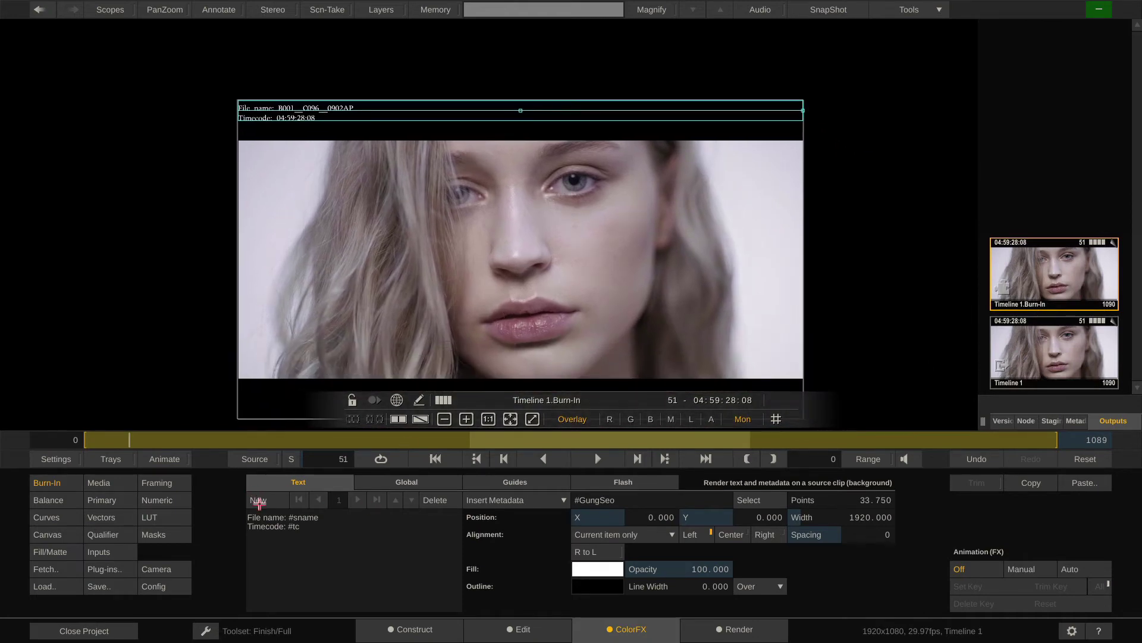
# Add a new burn-in text item placed at the frame top (Y 0) with Right alignment.
pyautogui.click(259, 502)
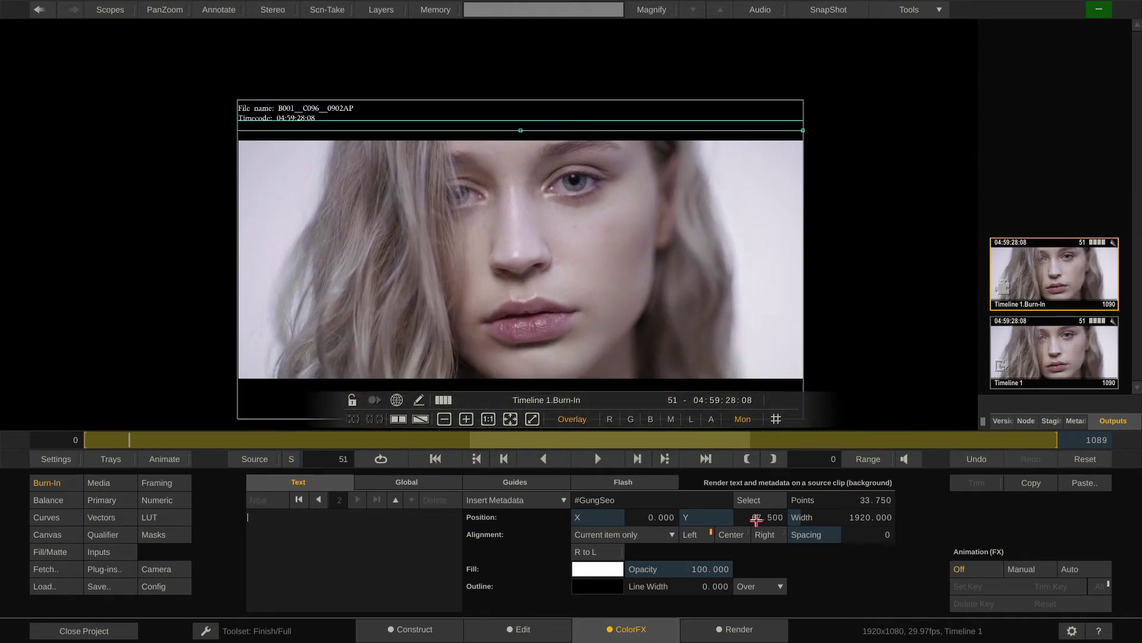
pyautogui.click(757, 519)
pyautogui.click(721, 423)
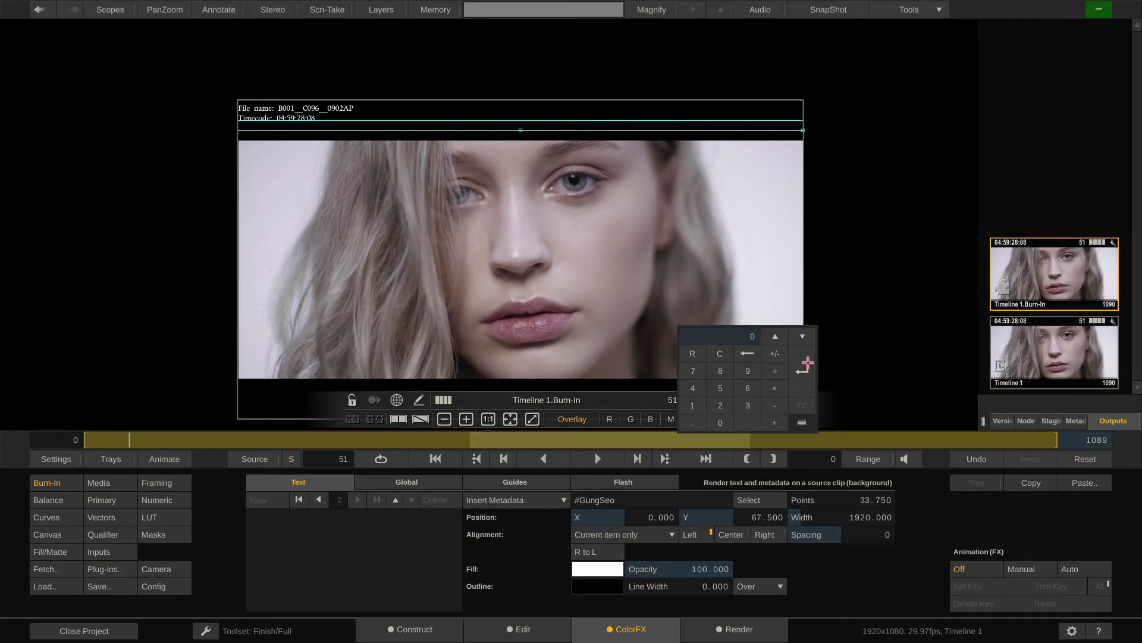
pyautogui.click(801, 370)
pyautogui.click(768, 535)
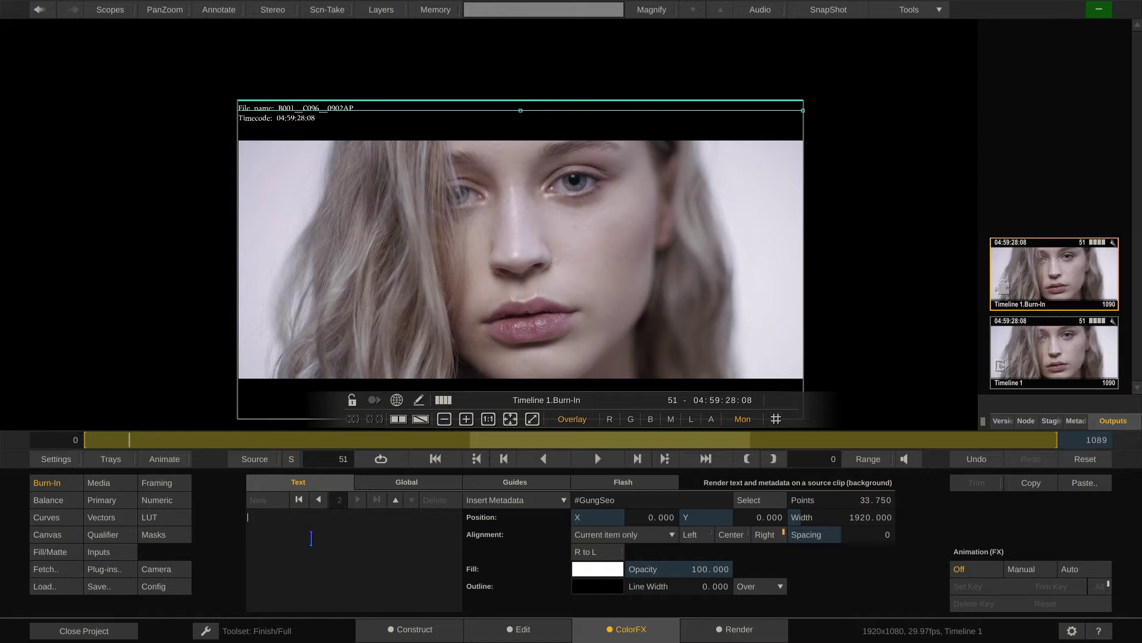
# Enter 'Scene: #scene' and 'Take: #take' on two lines, showing the Metadata list.
pyautogui.write('#take')
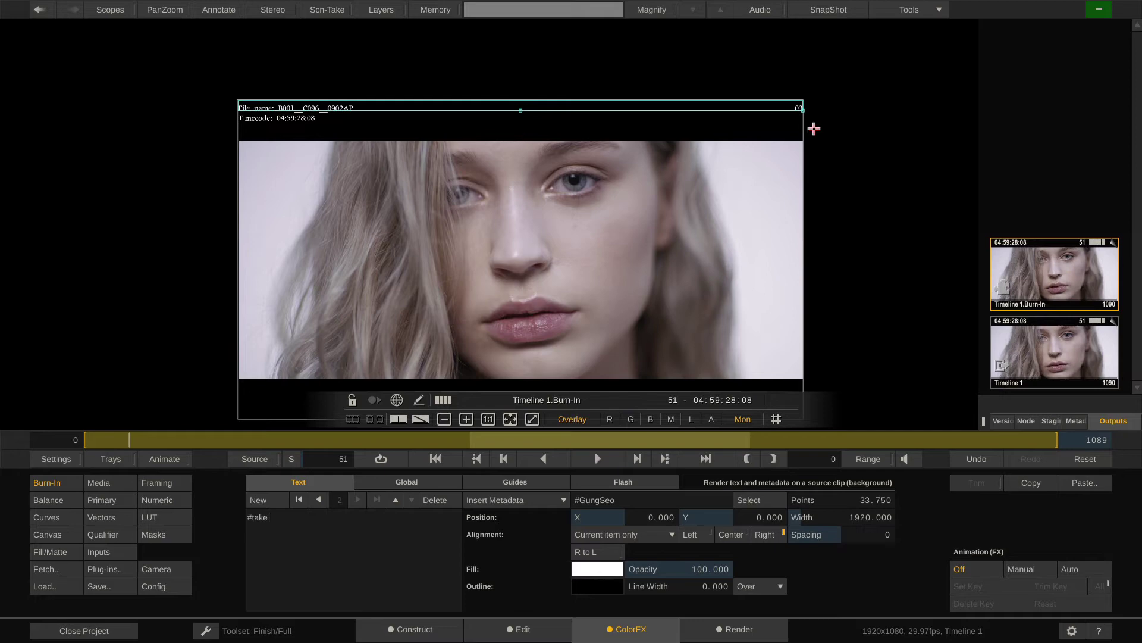
pyautogui.scroll(5, 813, 110)
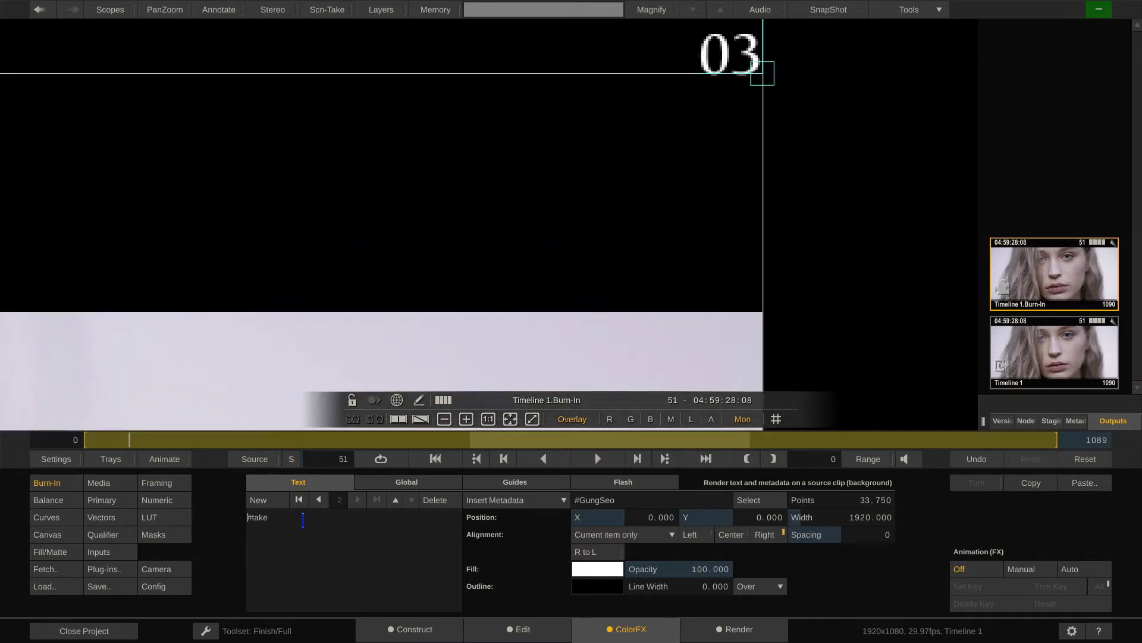
pyautogui.write('#scene')
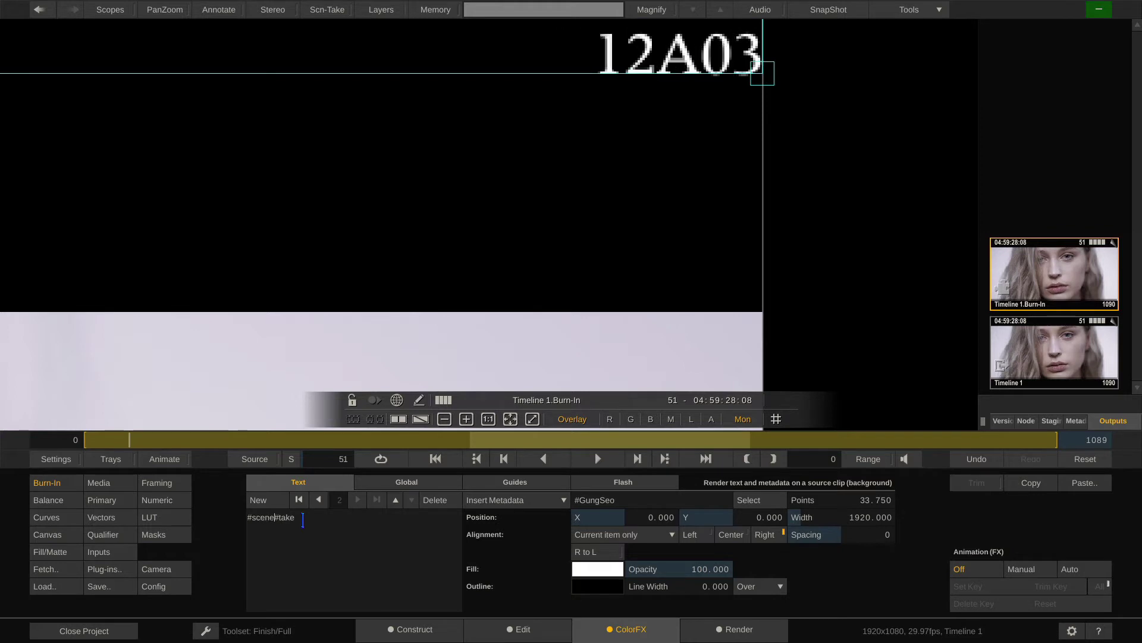
pyautogui.press('Return')
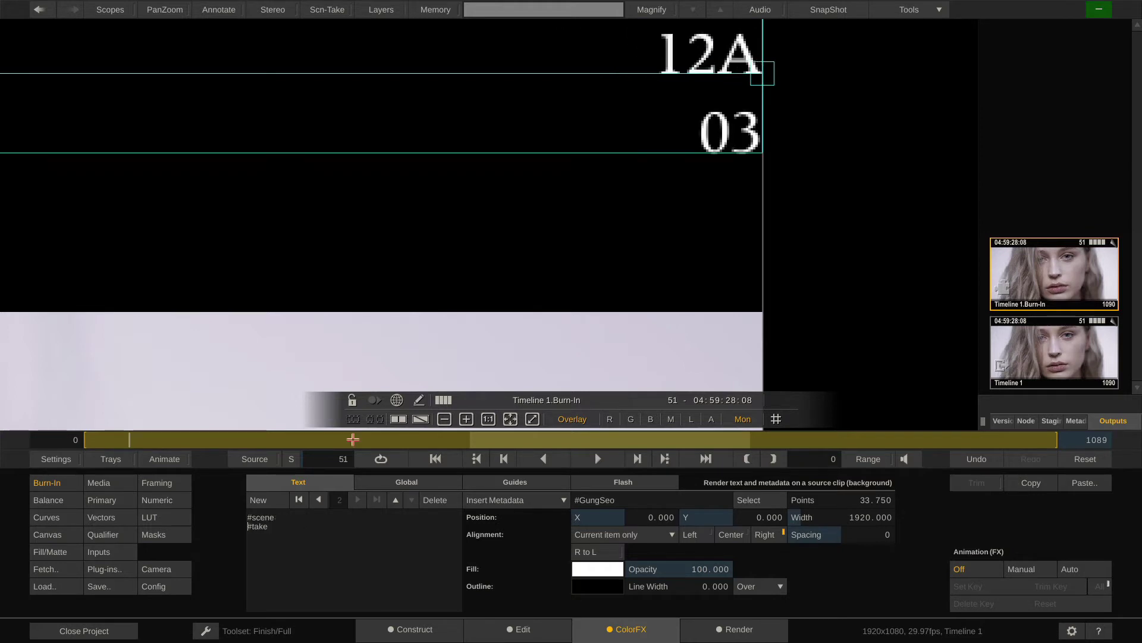
pyautogui.press('space')
pyautogui.moveTo(536, 199); pyautogui.dragTo(536, 296)
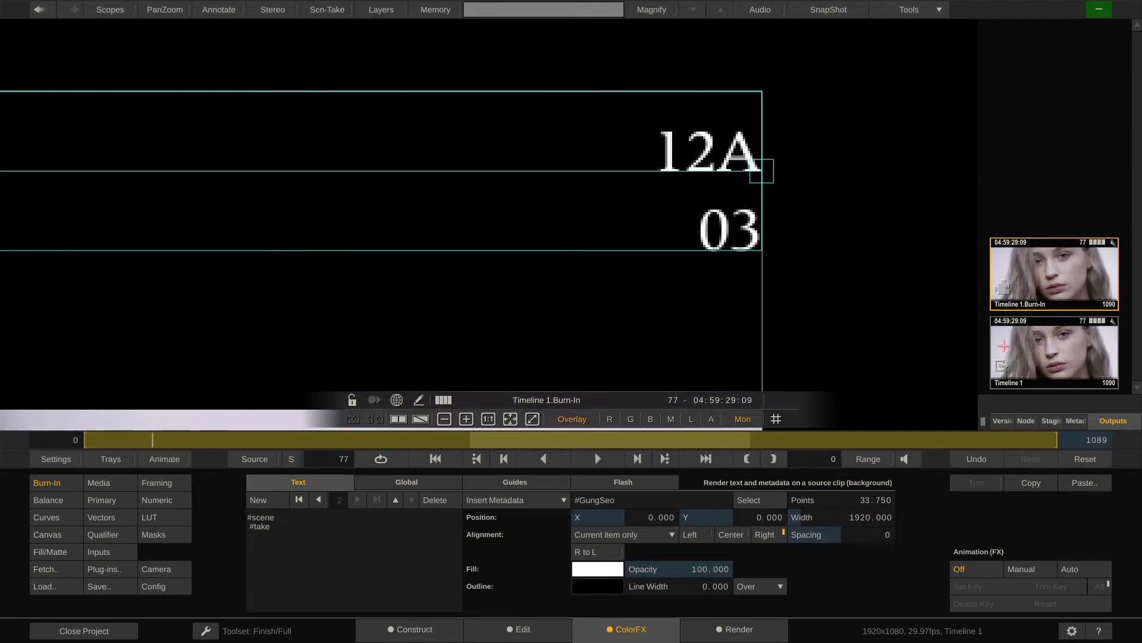
pyautogui.click(1076, 421)
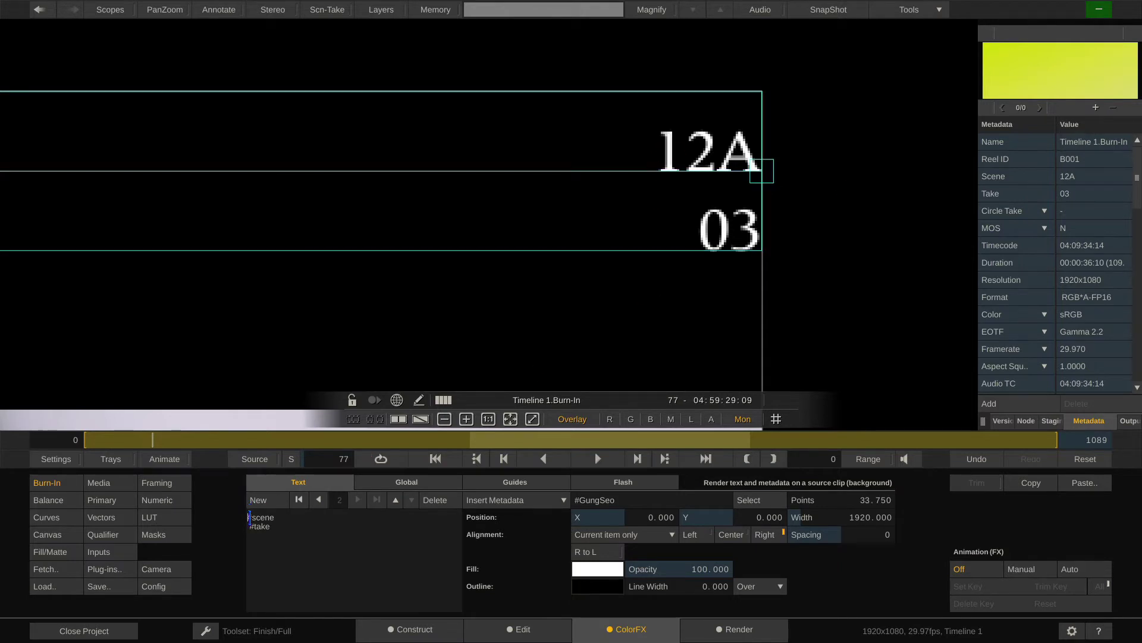
pyautogui.write('Scene: #scene  ')
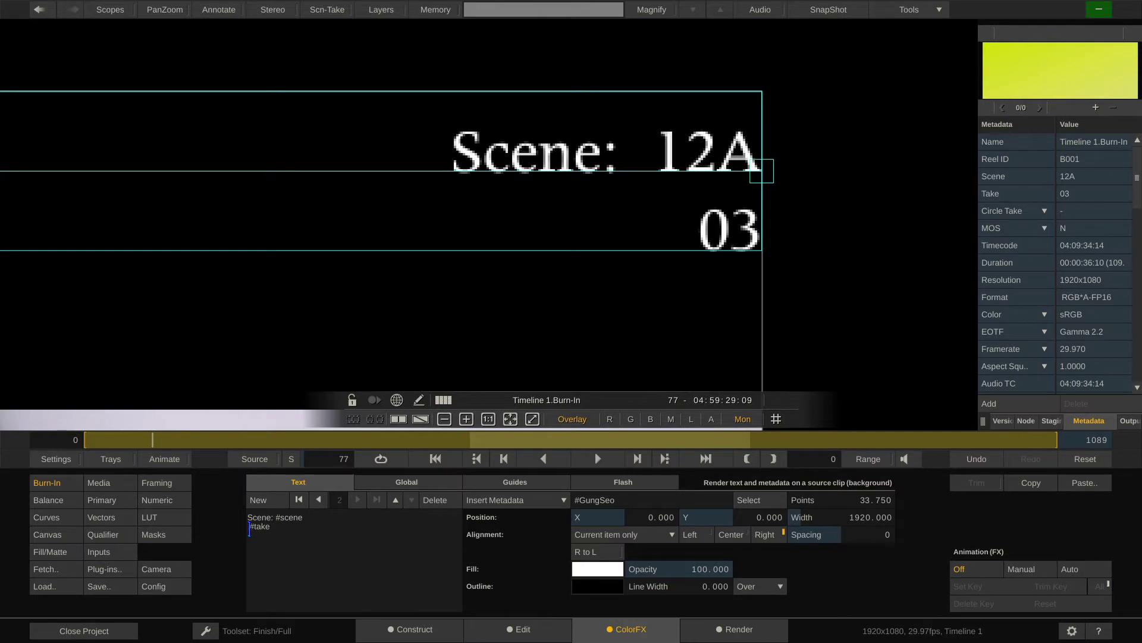
pyautogui.write('Take:')
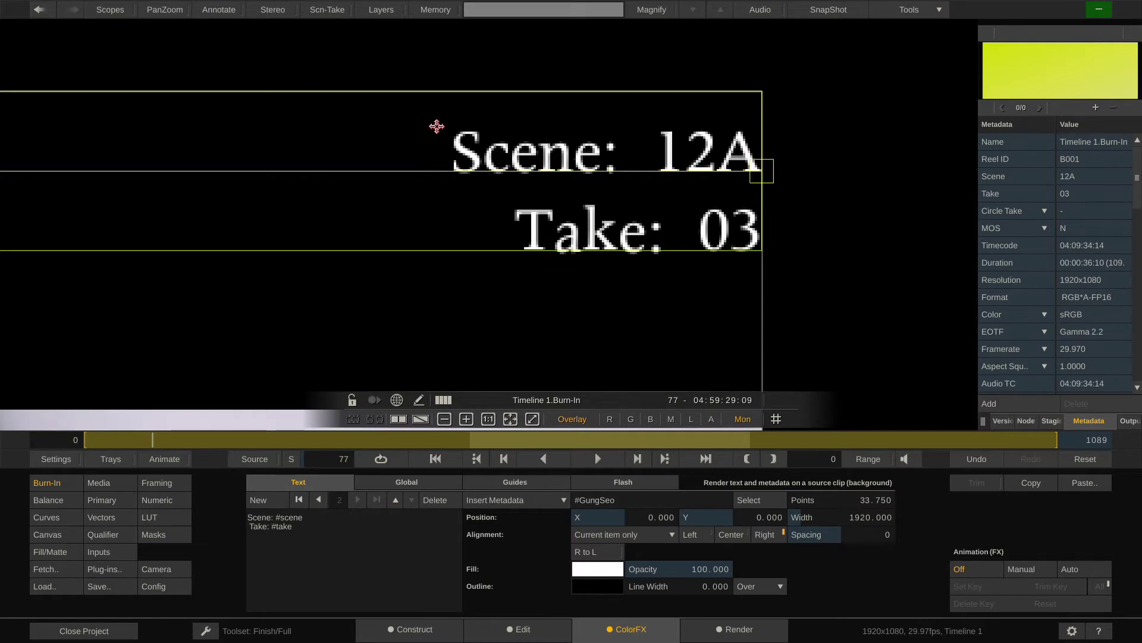
# Scroll the metadata list down and select the lens_name row (Canon EF 85mm f/1.2L II).
pyautogui.scroll(-4, 437, 126)
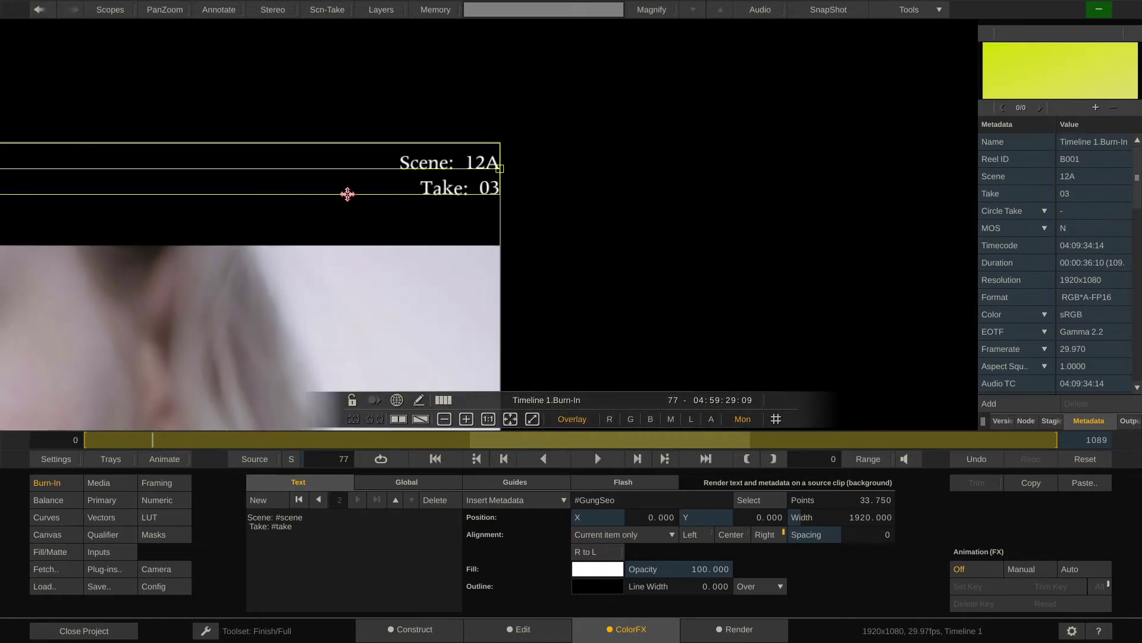
pyautogui.scroll(-2, 347, 194)
pyautogui.scroll(-2, 547, 213)
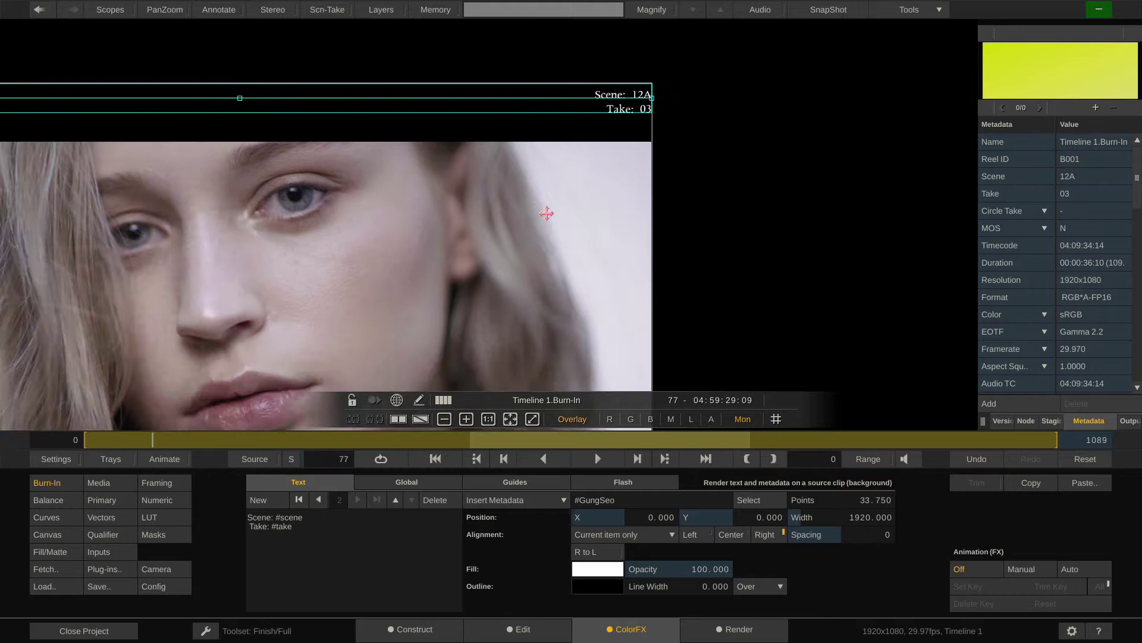
pyautogui.scroll(-2, 546, 213)
pyautogui.scroll(-3, 581, 273)
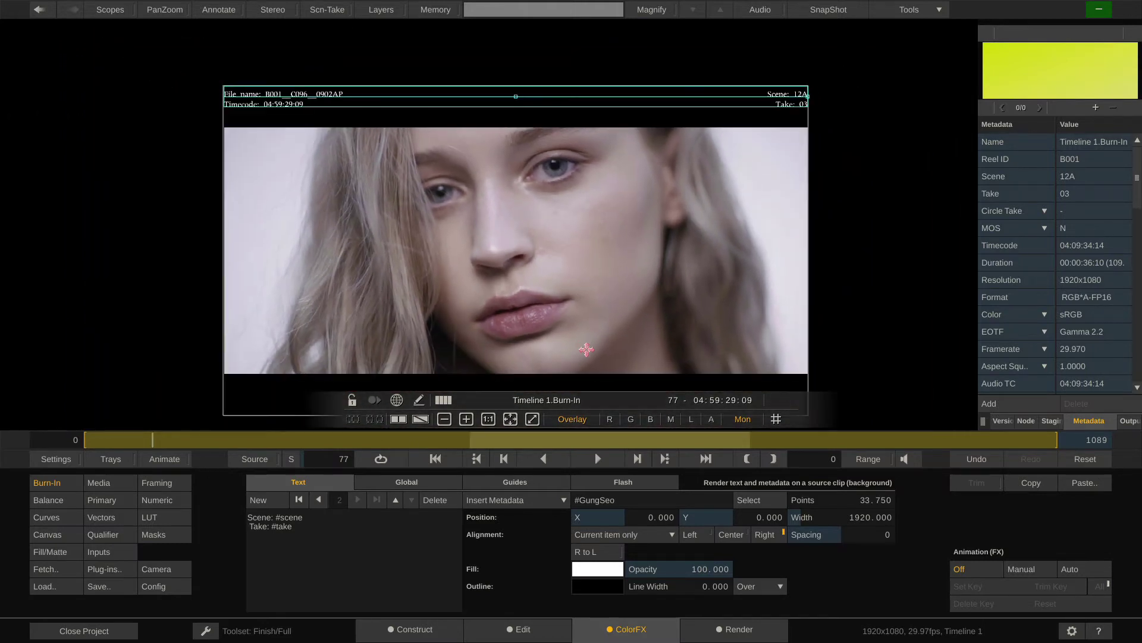
pyautogui.scroll(-2, 589, 280)
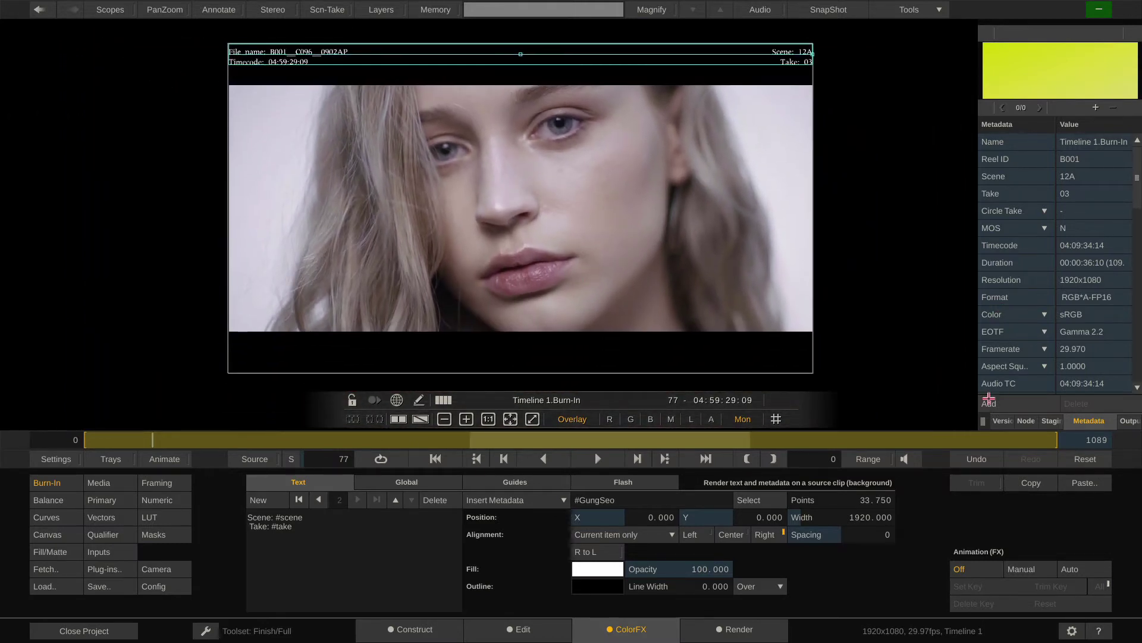
pyautogui.scroll(-4, 1004, 257)
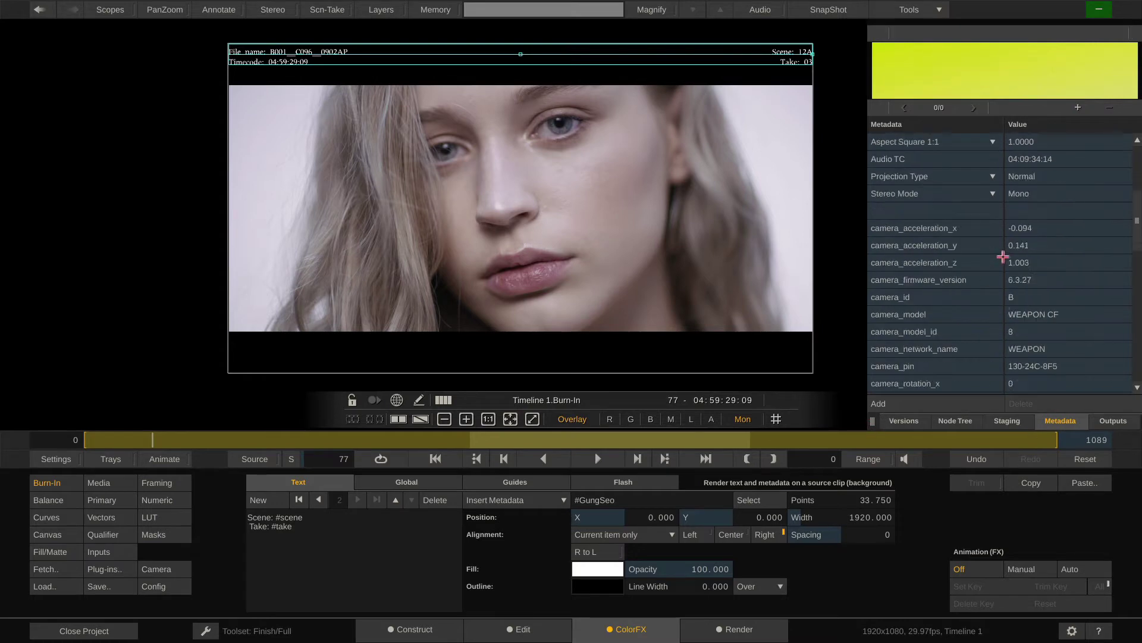
pyautogui.scroll(-8, 1004, 258)
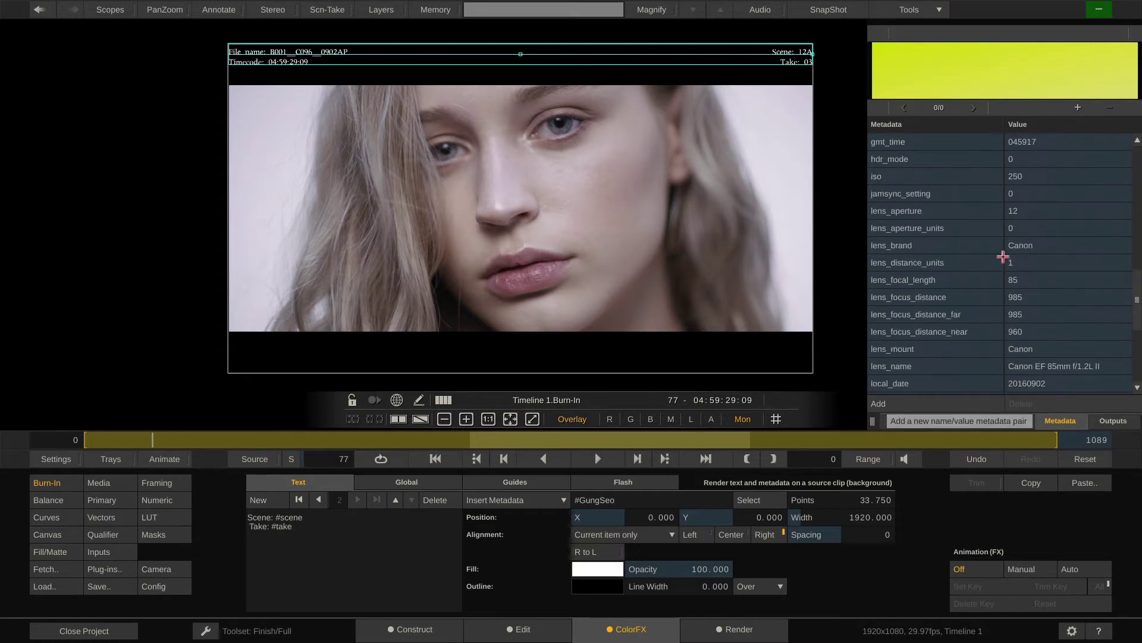
pyautogui.scroll(-4, 1003, 257)
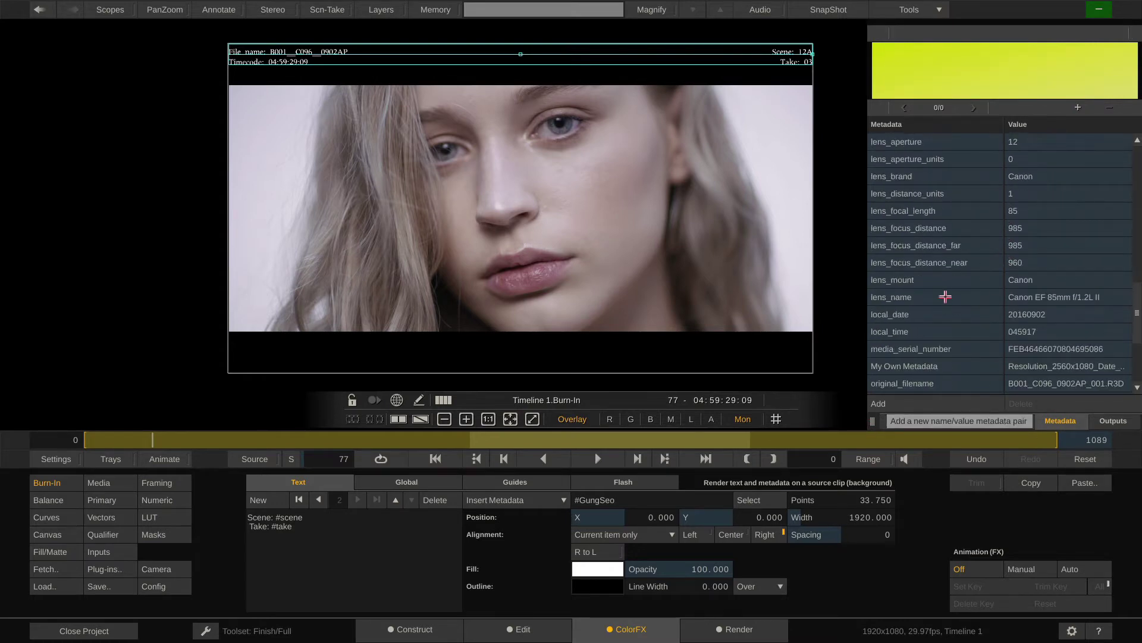
pyautogui.click(945, 297)
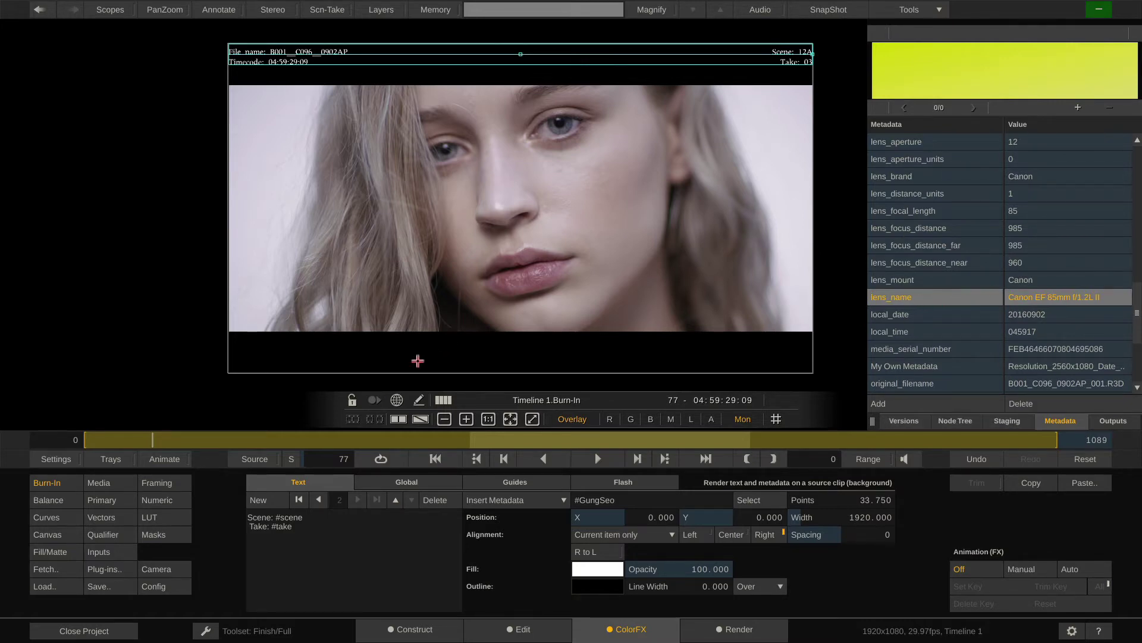
# Add a third burn-in text item, left-aligned at the bottom of the frame.
pyautogui.click(266, 500)
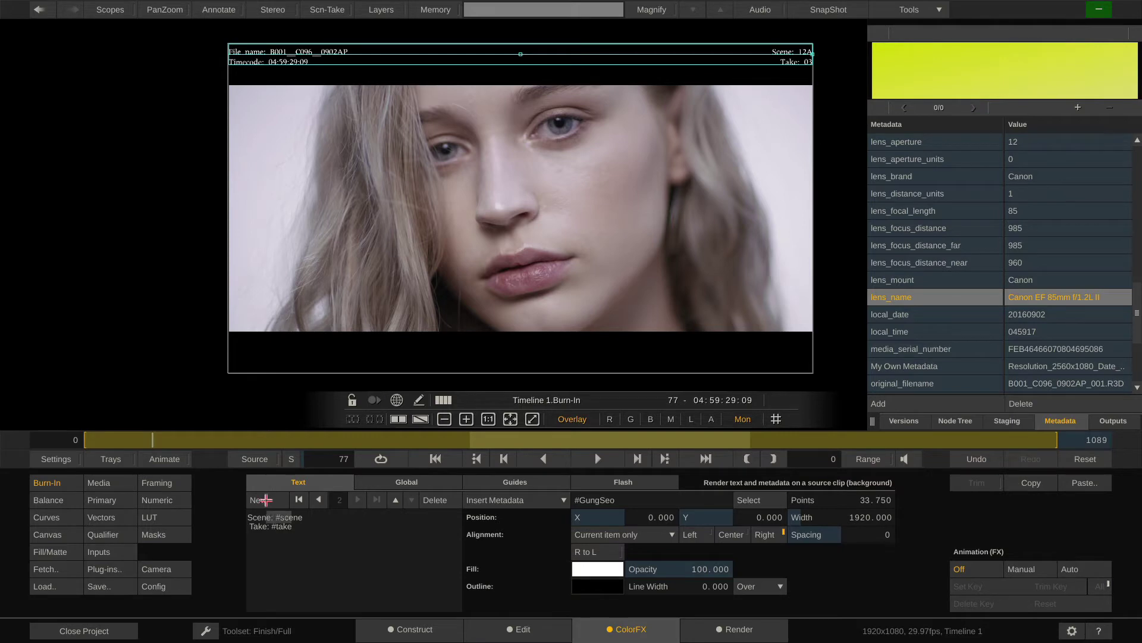
pyautogui.click(692, 535)
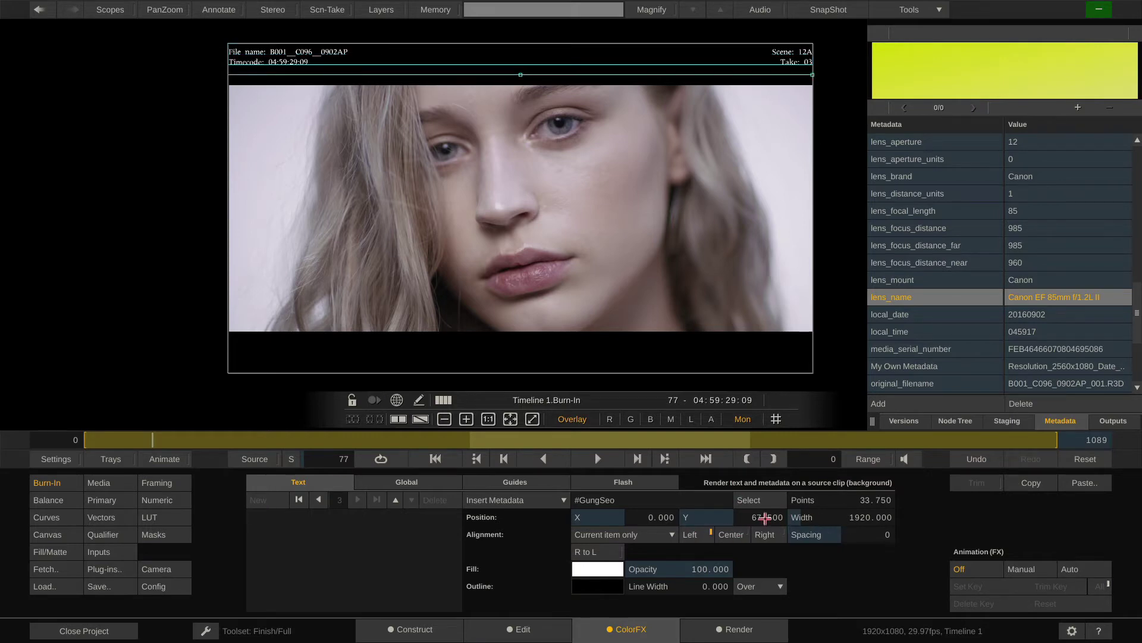
pyautogui.moveTo(765, 518); pyautogui.dragTo(770, 541)
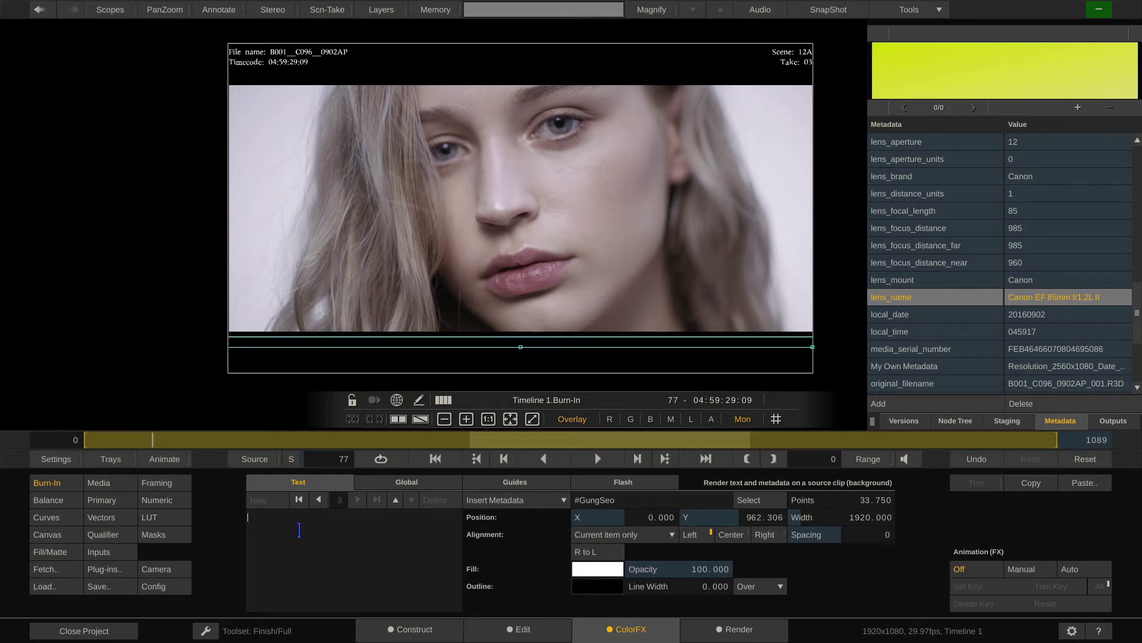
# Type the 'Lens: #md[lens_name' text into the new item's Text box.
pyautogui.write('#lens_n')
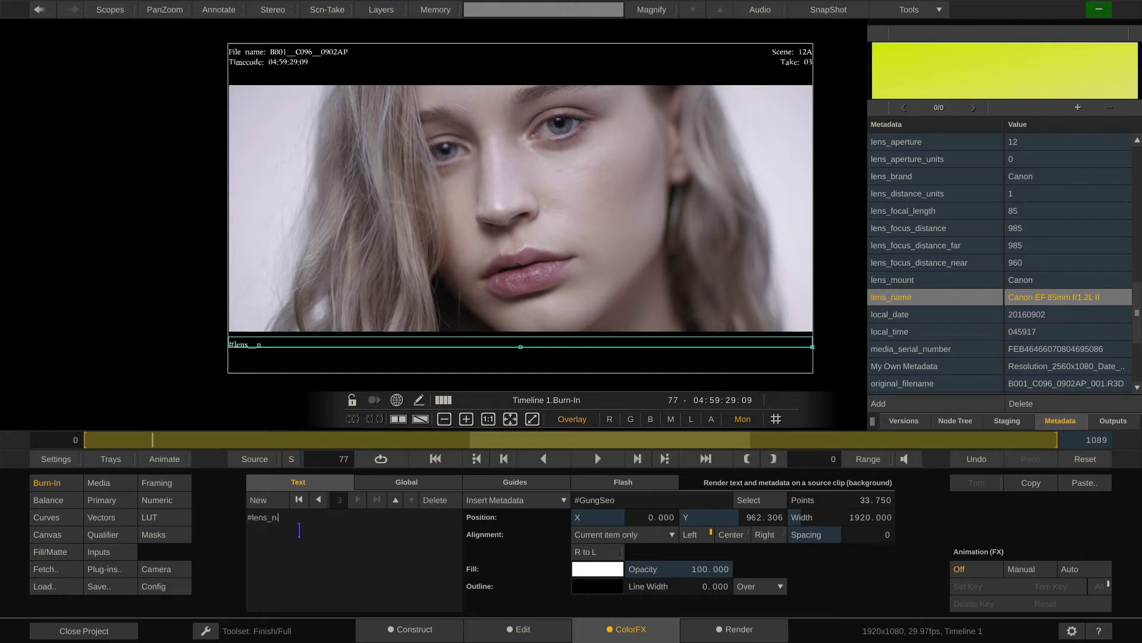
pyautogui.write('ame')
pyautogui.scroll(5, 233, 367)
pyautogui.scroll(1, 232, 368)
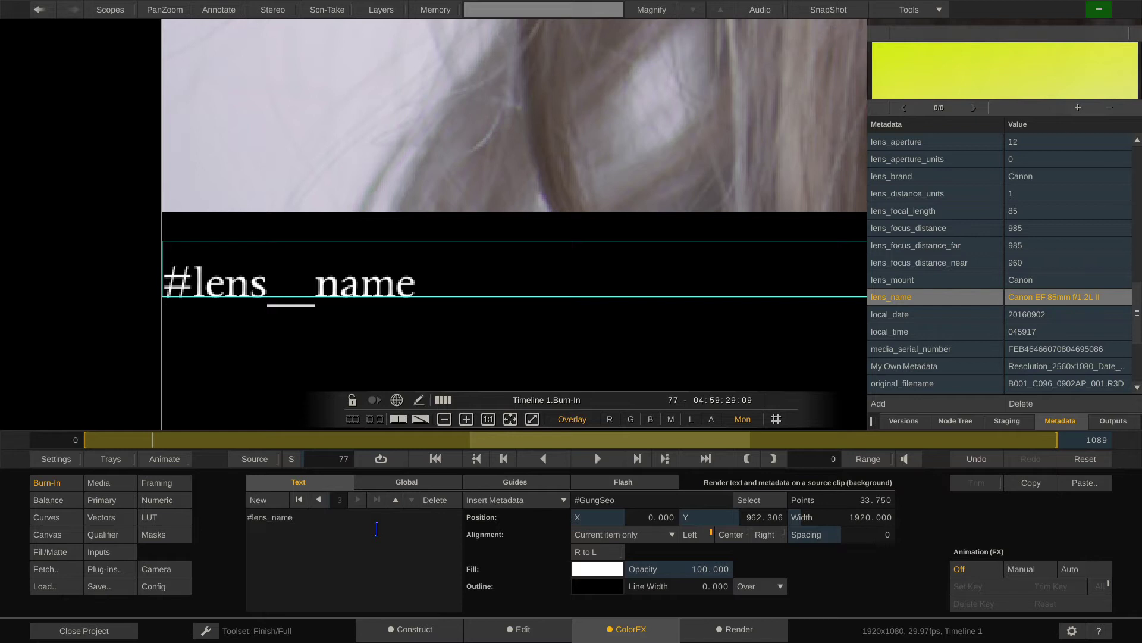
pyautogui.write('m')
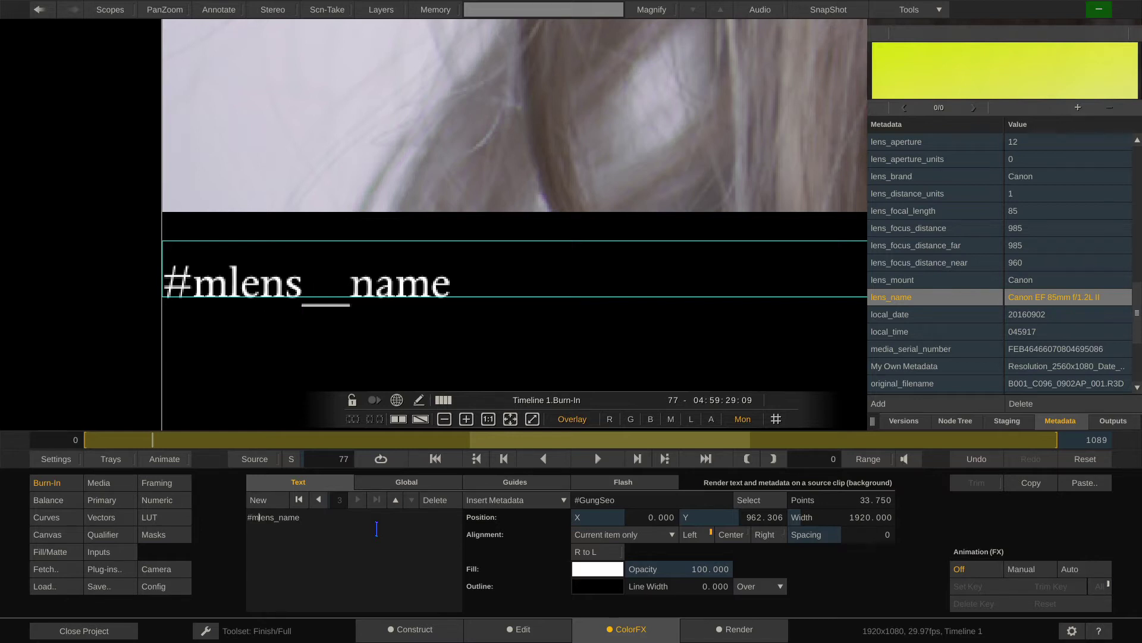
pyautogui.write('d')
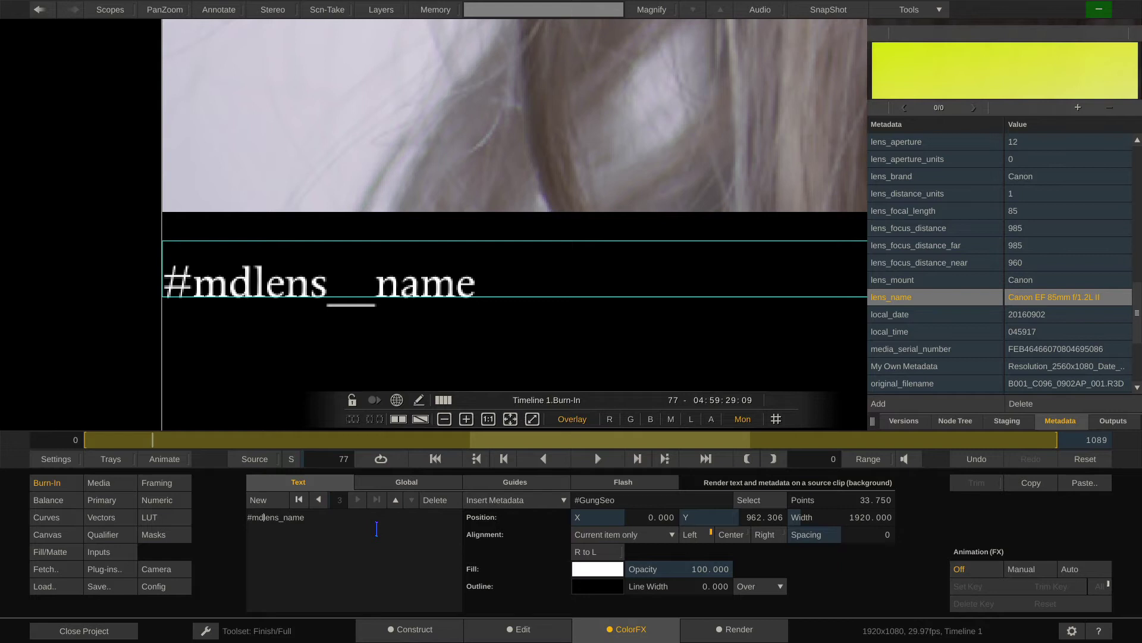
pyautogui.write('[')
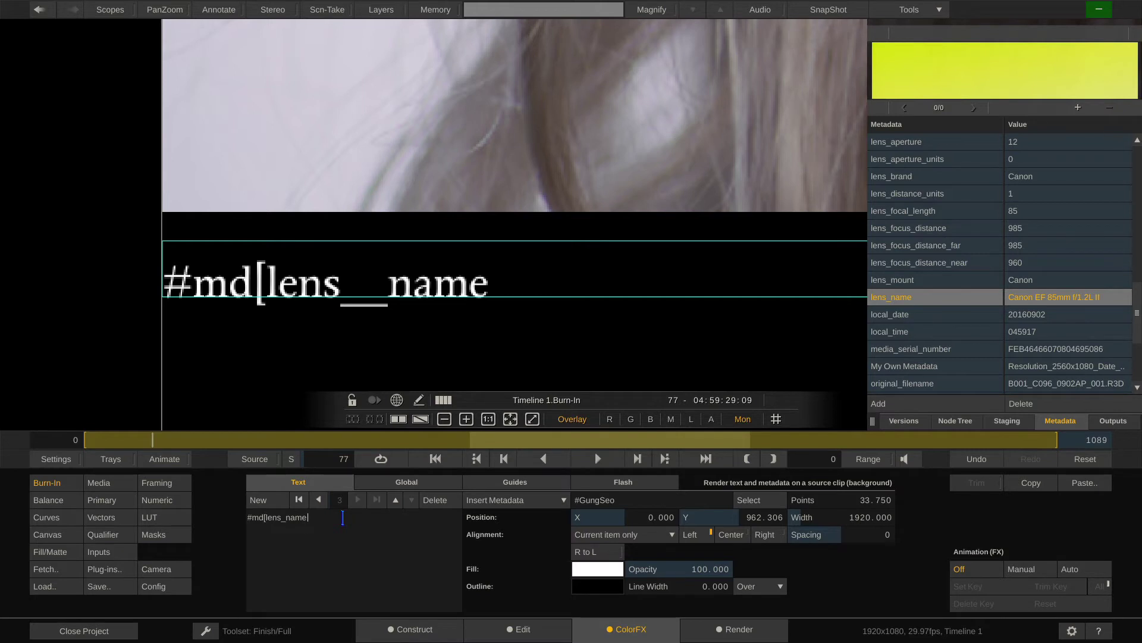
pyautogui.write(']')
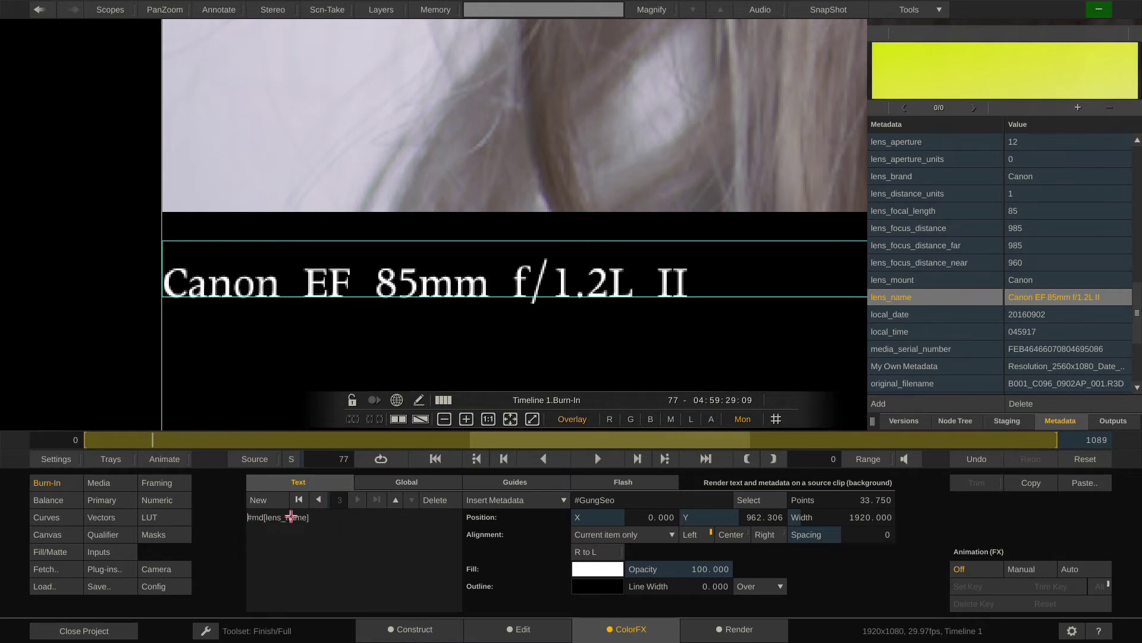
pyautogui.write('Lens:')
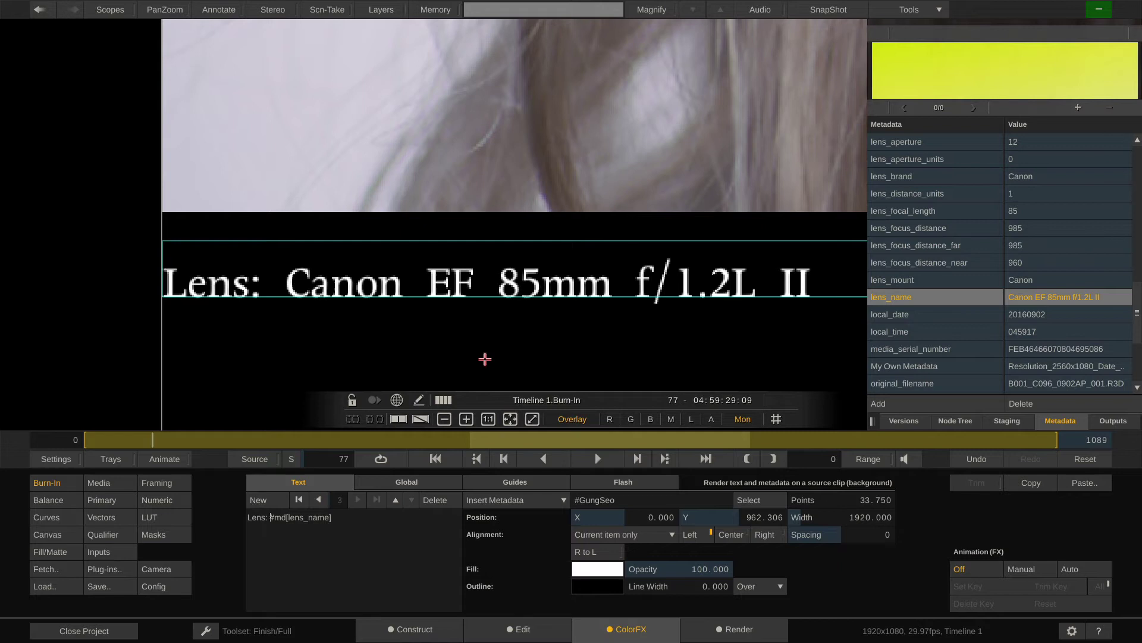
# Add a space after 'Lens:' and select the My Own Metadata row in the metadata list.
pyautogui.scroll(-3, 535, 216)
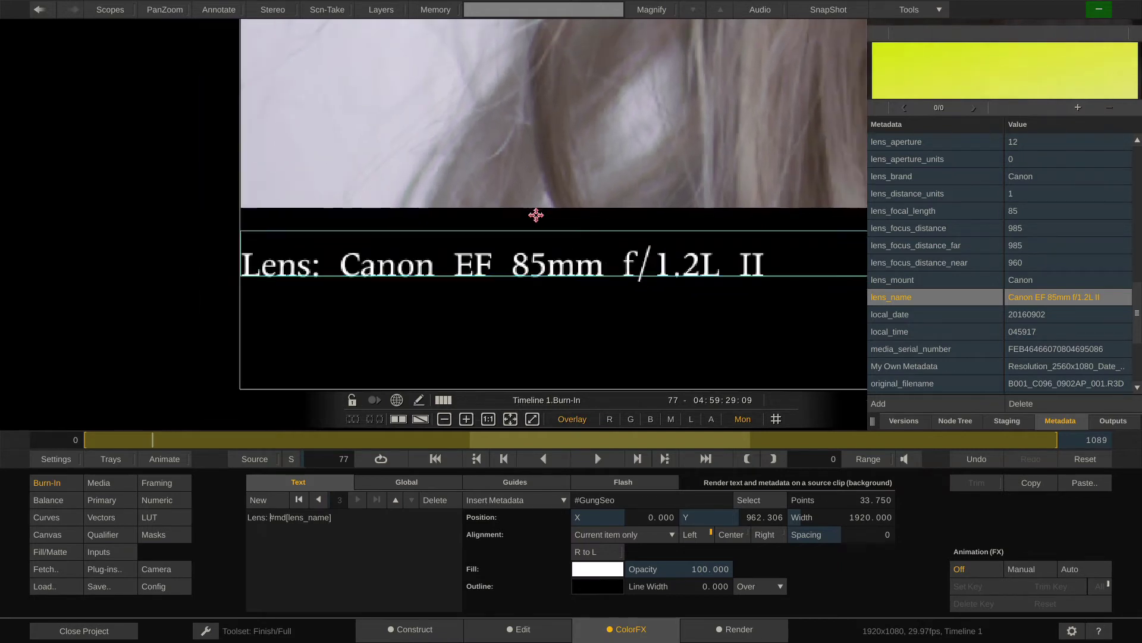
pyautogui.press('space')
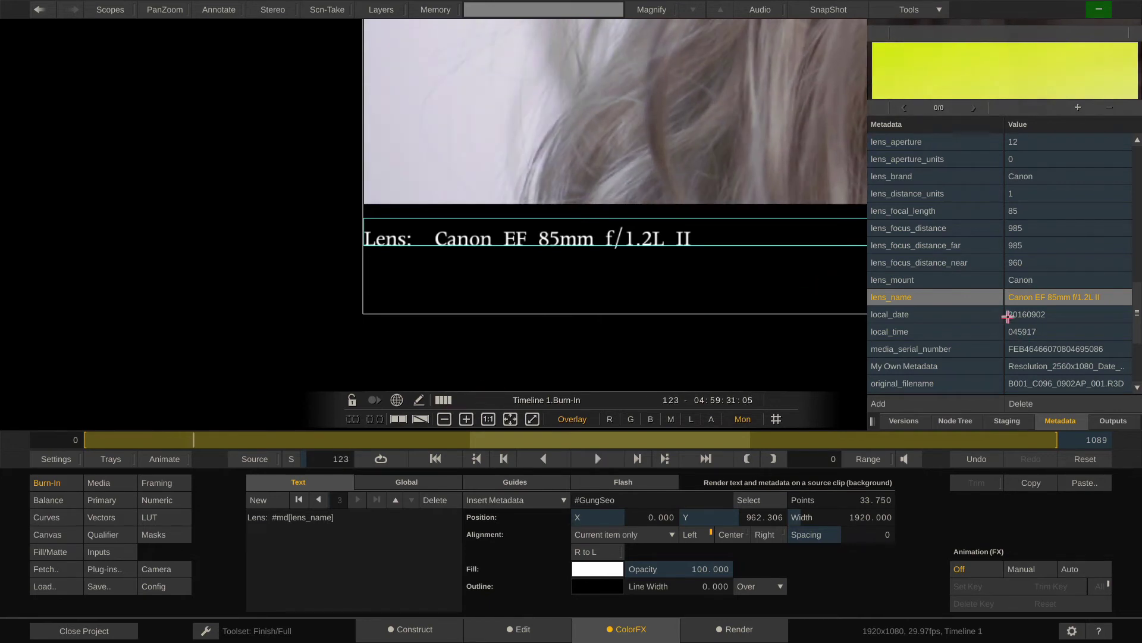
pyautogui.scroll(-5, 1008, 315)
pyautogui.scroll(4, 1008, 315)
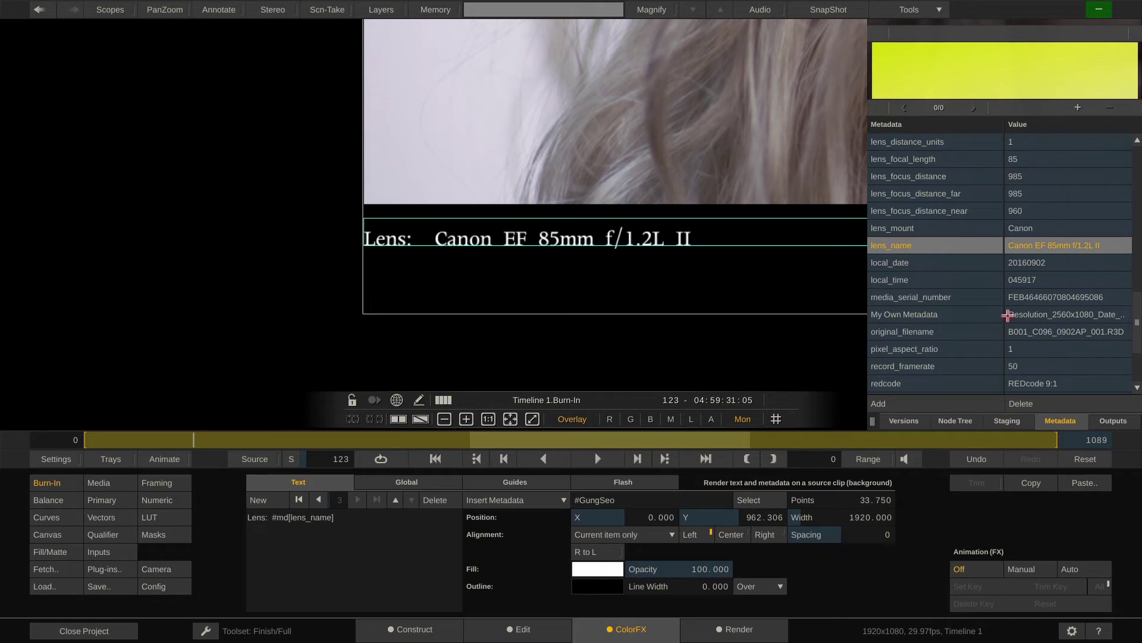
pyautogui.click(945, 315)
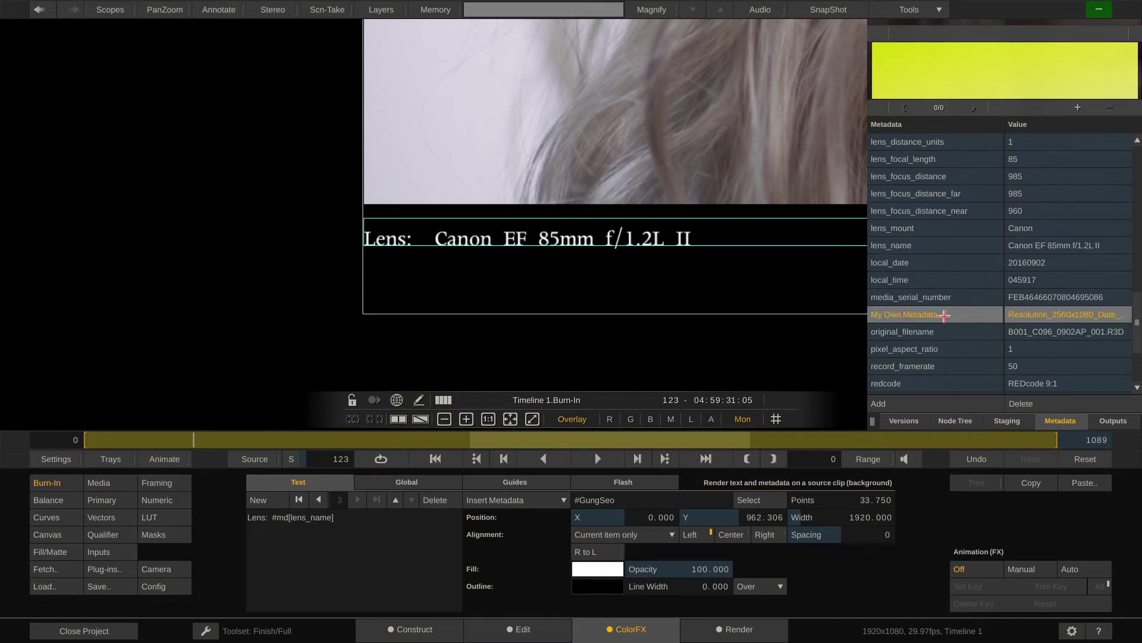
pyautogui.scroll(-4, 959, 368)
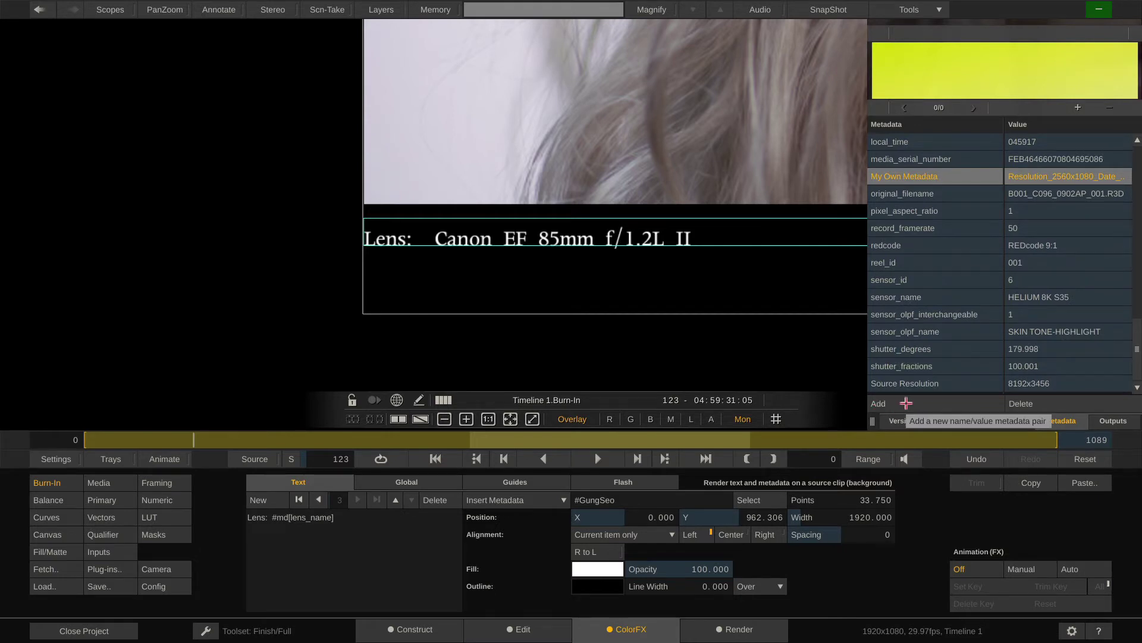
# On Construct, select B001_C096_0902AP and show the Media Browser's metadata columns.
pyautogui.click(406, 629)
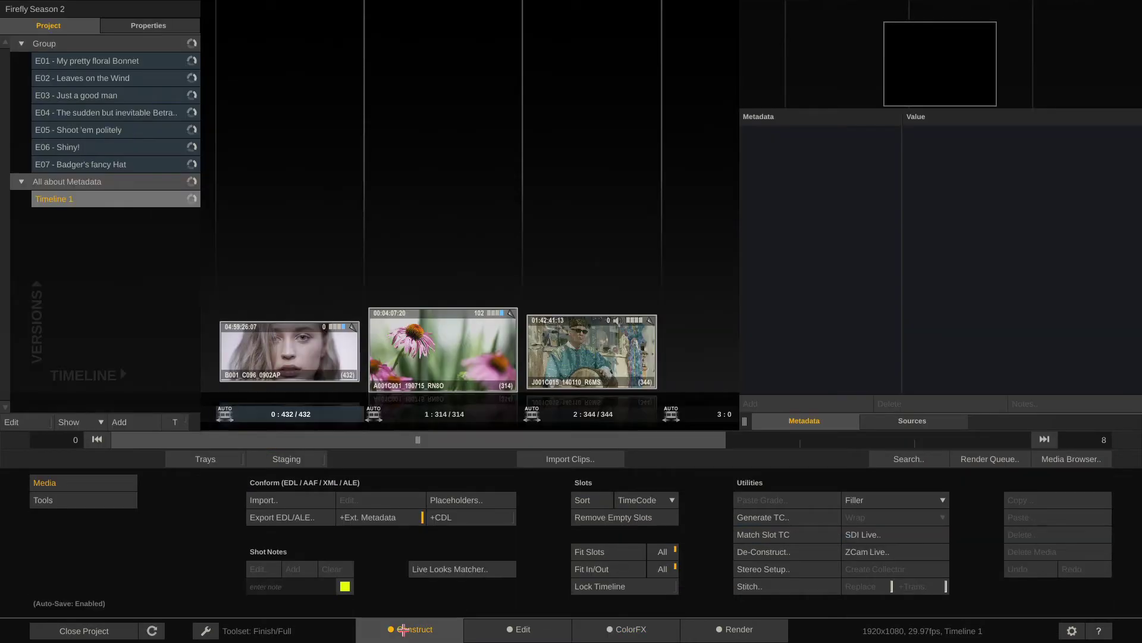
pyautogui.click(302, 352)
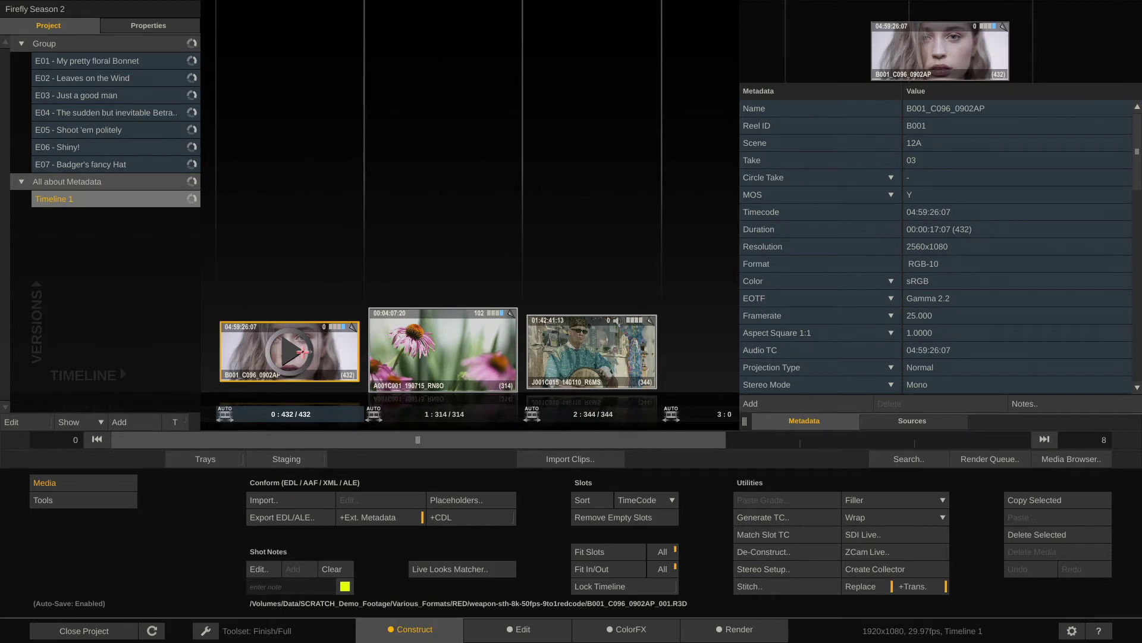
pyautogui.click(1071, 459)
pyautogui.click(647, 34)
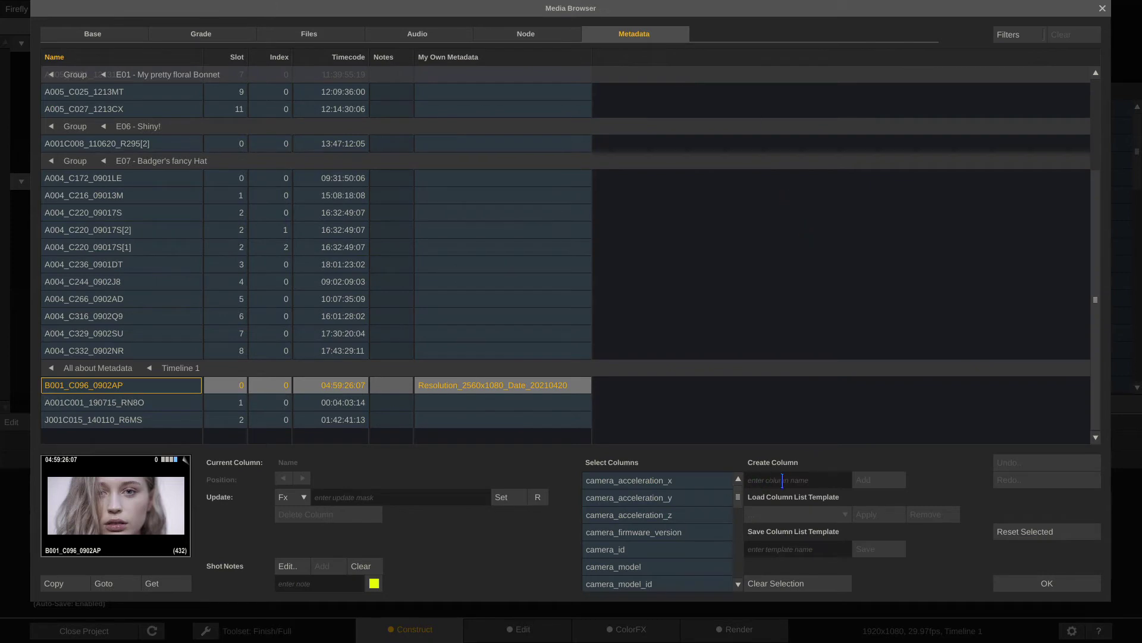
# Review the metadata field list, close the browser, and select clip A001C001_190715_RN8O.
pyautogui.click(292, 499)
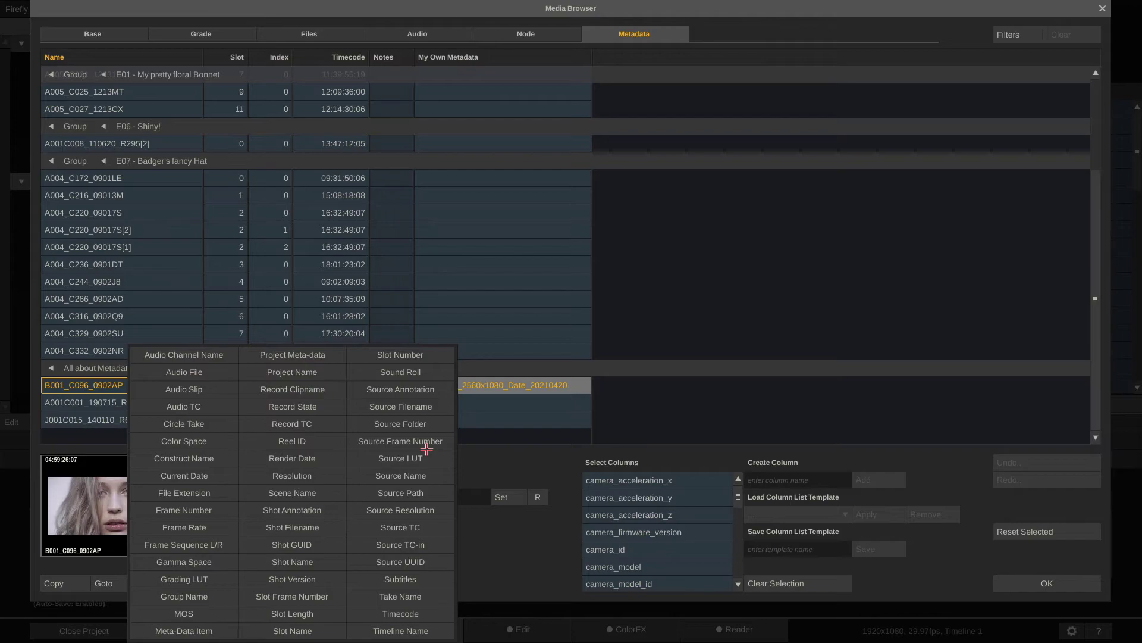
pyautogui.click(500, 552)
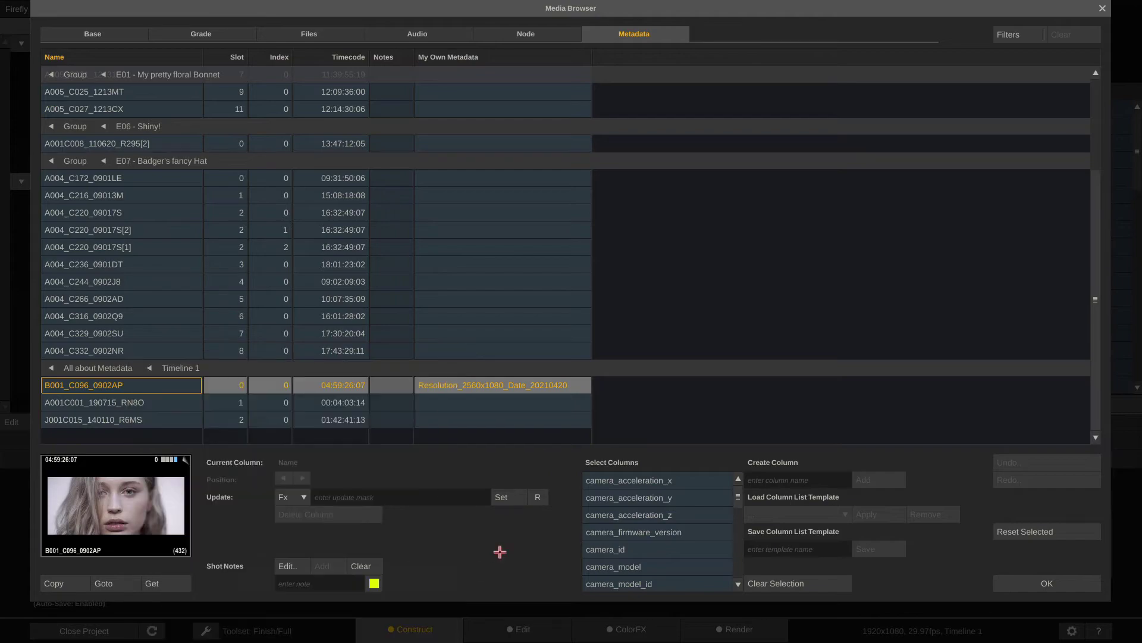
pyautogui.click(1053, 582)
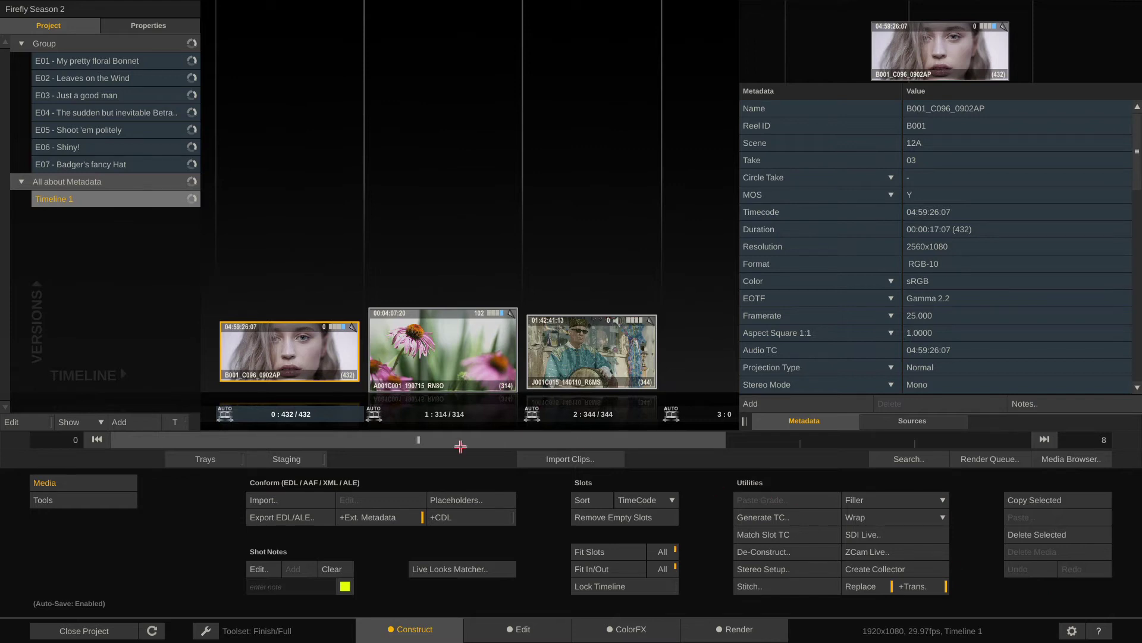
pyautogui.click(451, 336)
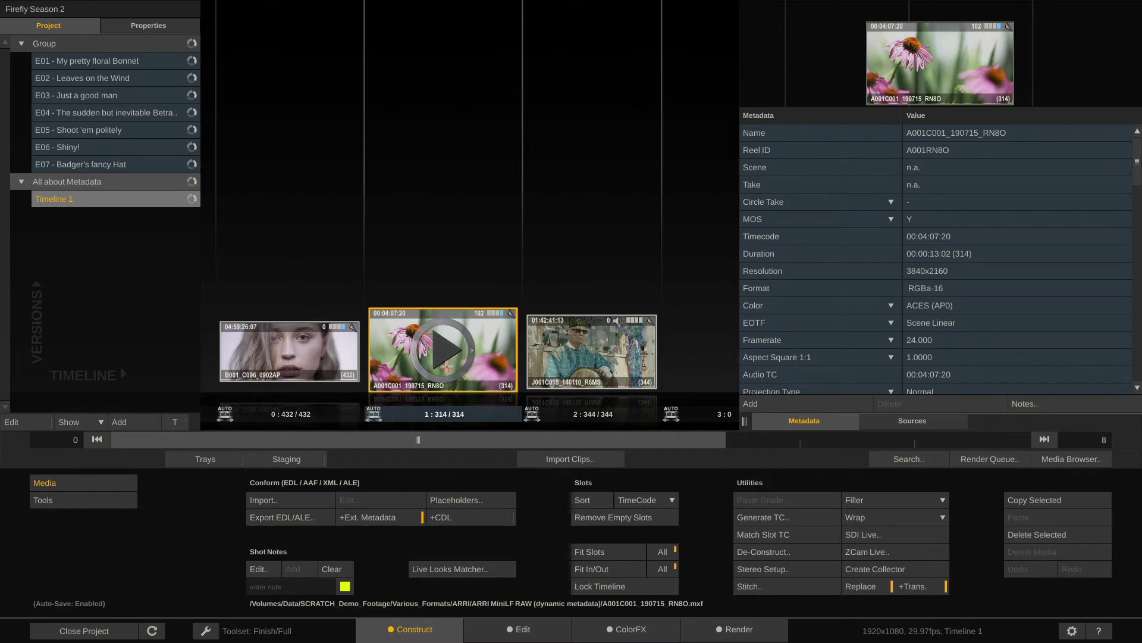
# Close the project, search 'meta' in System Settings and switch Read per Frame Metadata On.
pyautogui.click(84, 629)
pyautogui.click(101, 481)
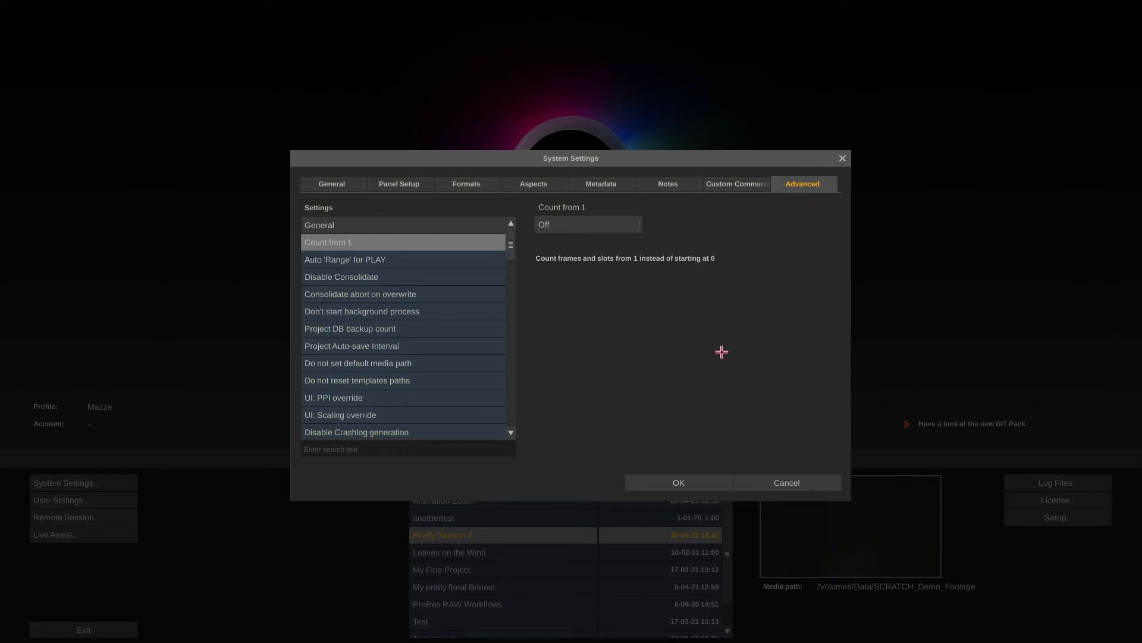
pyautogui.click(379, 455)
pyautogui.write('meta')
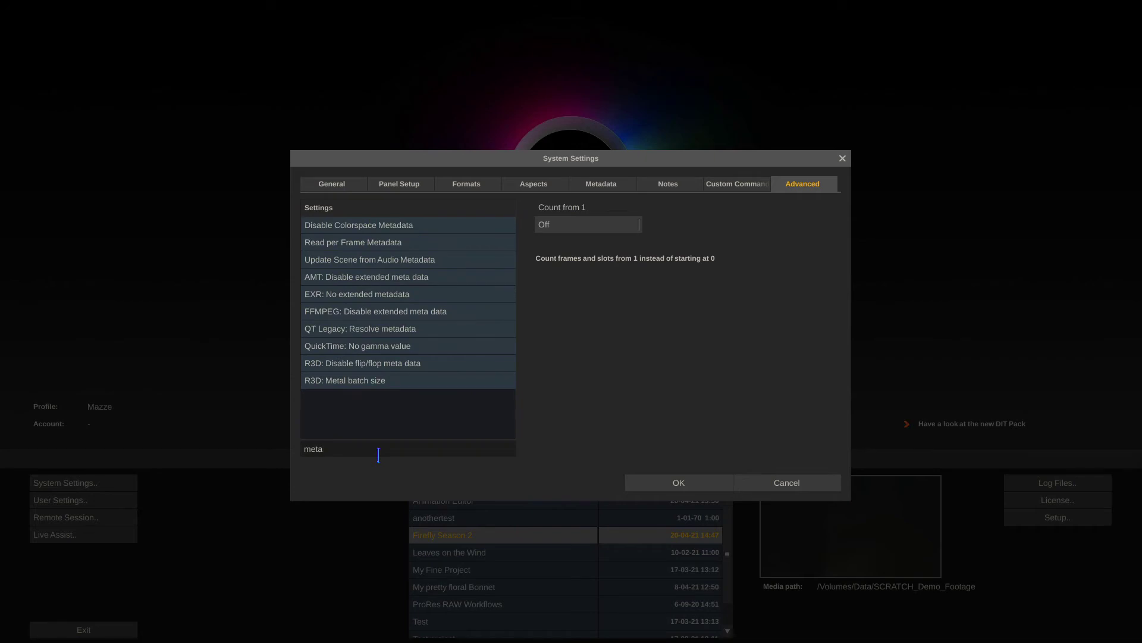
pyautogui.click(423, 244)
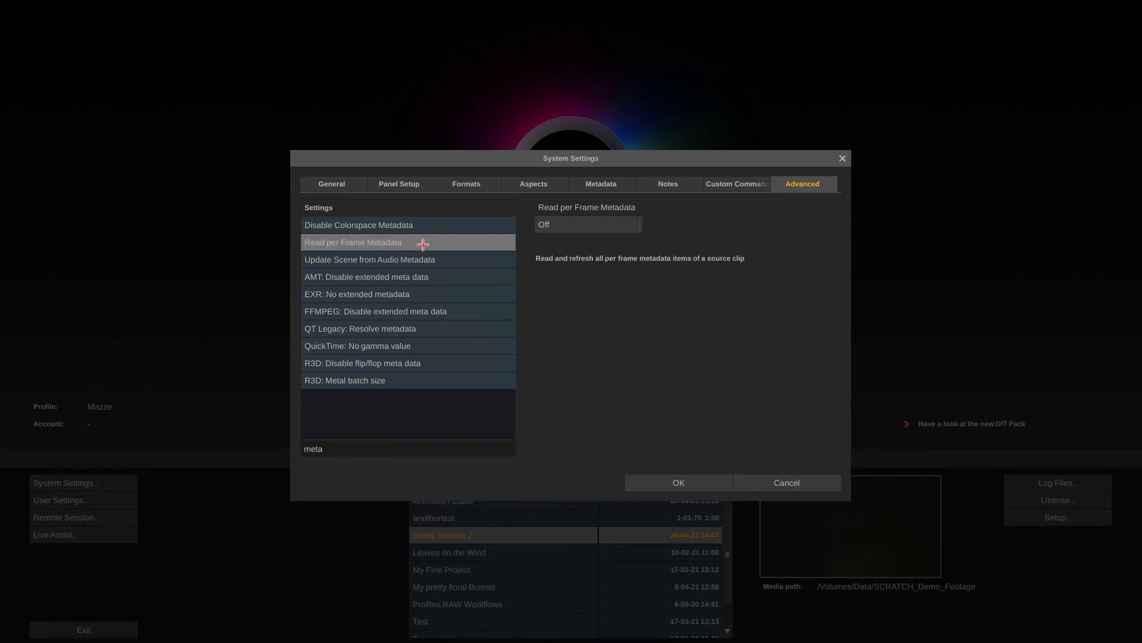
pyautogui.click(585, 224)
pyautogui.click(675, 482)
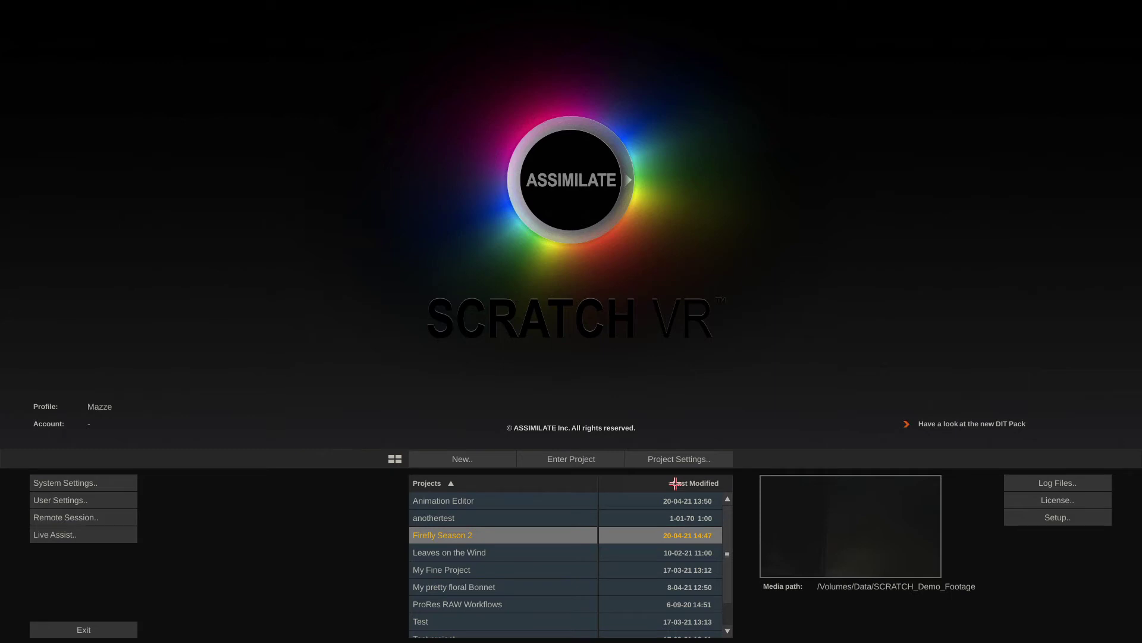
# Reopen Firefly Season 2, dismiss the Event Log and play clip A001C001_190715_RN8O in ColorFX.
pyautogui.click(568, 460)
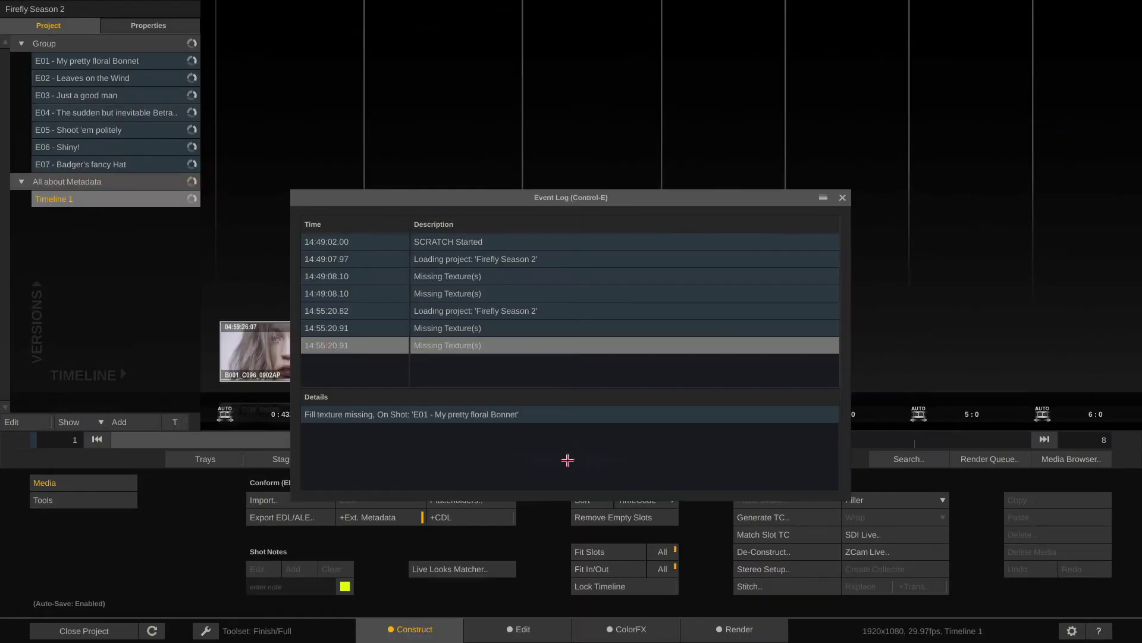
pyautogui.click(576, 80)
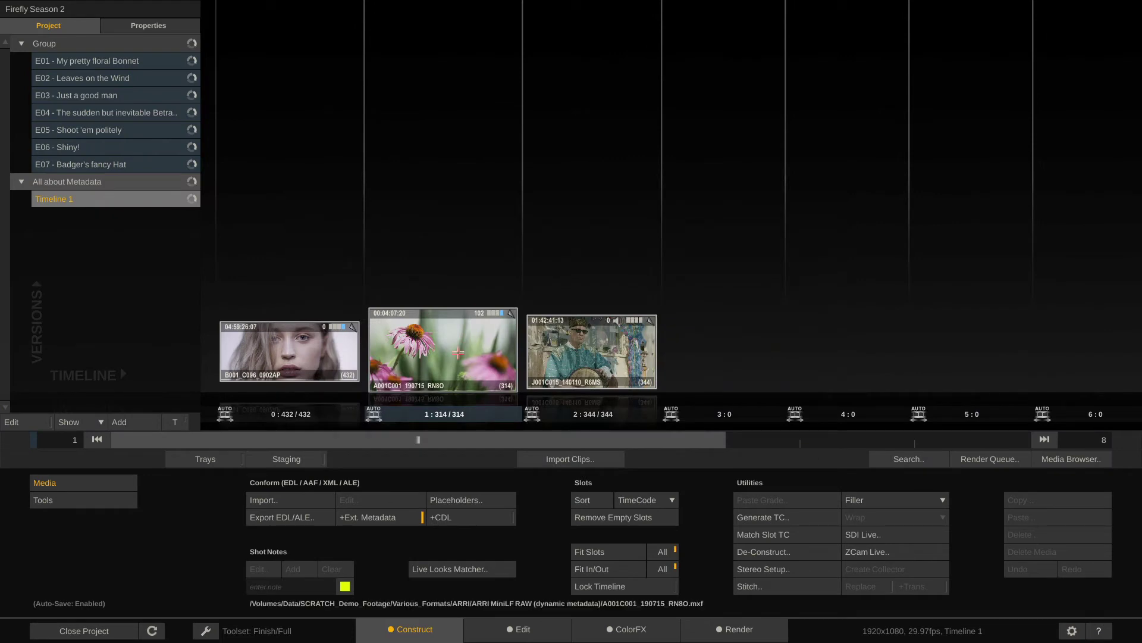
pyautogui.click(454, 350)
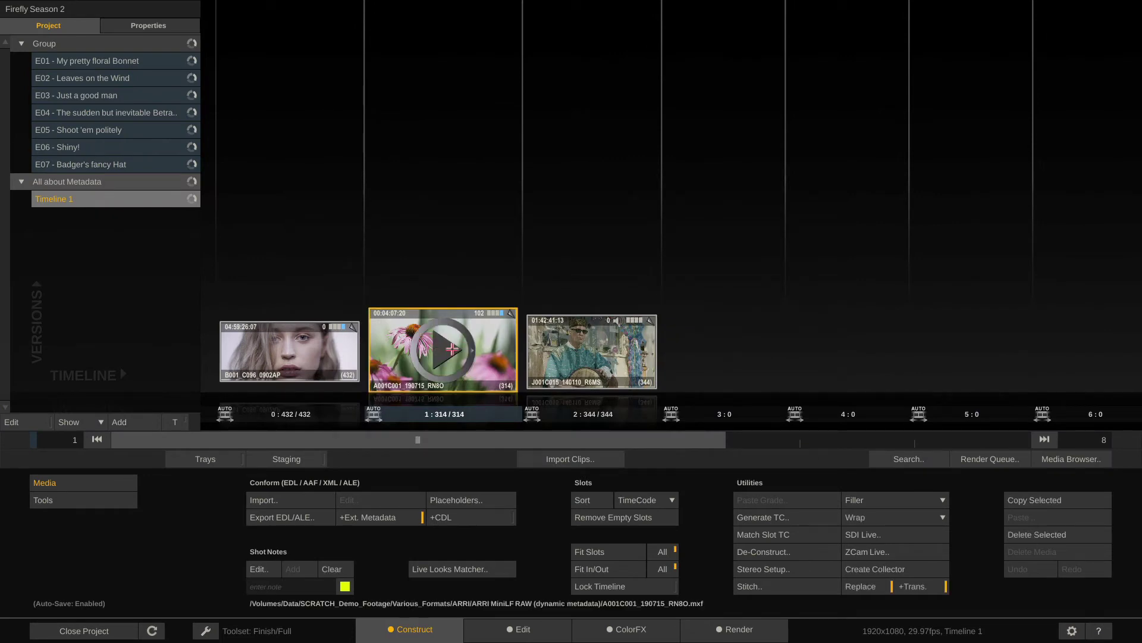
pyautogui.click(452, 349)
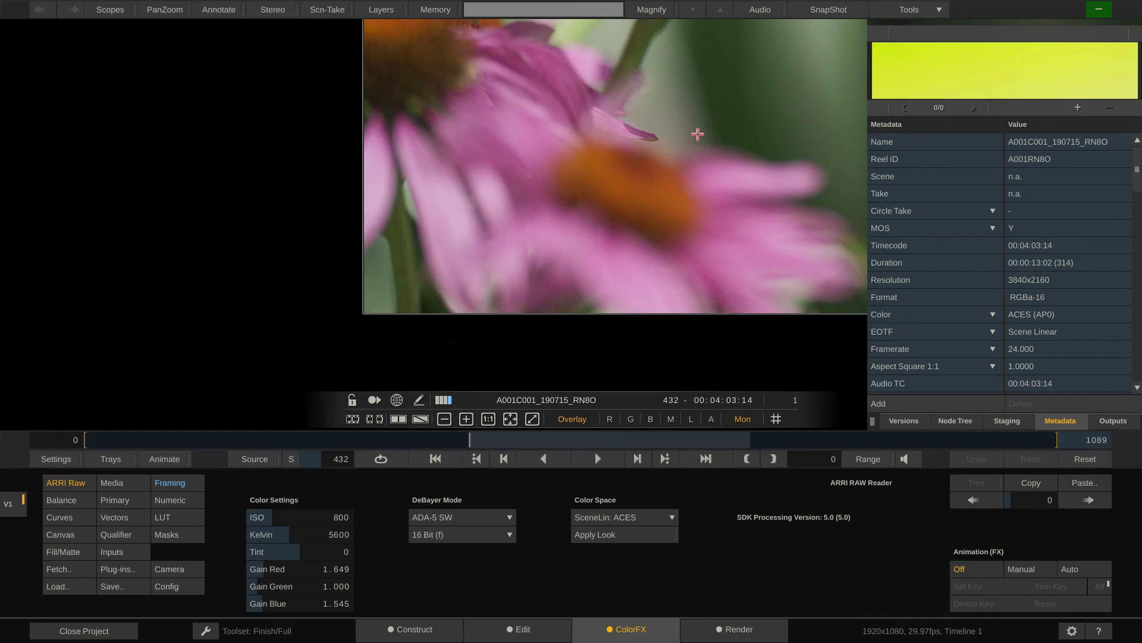
# Scrub the clip while watching Lens Focus Distance in the Metadata panel, reaching 1474 at frame 598.
pyautogui.moveTo(683, 133); pyautogui.dragTo(417, 251)
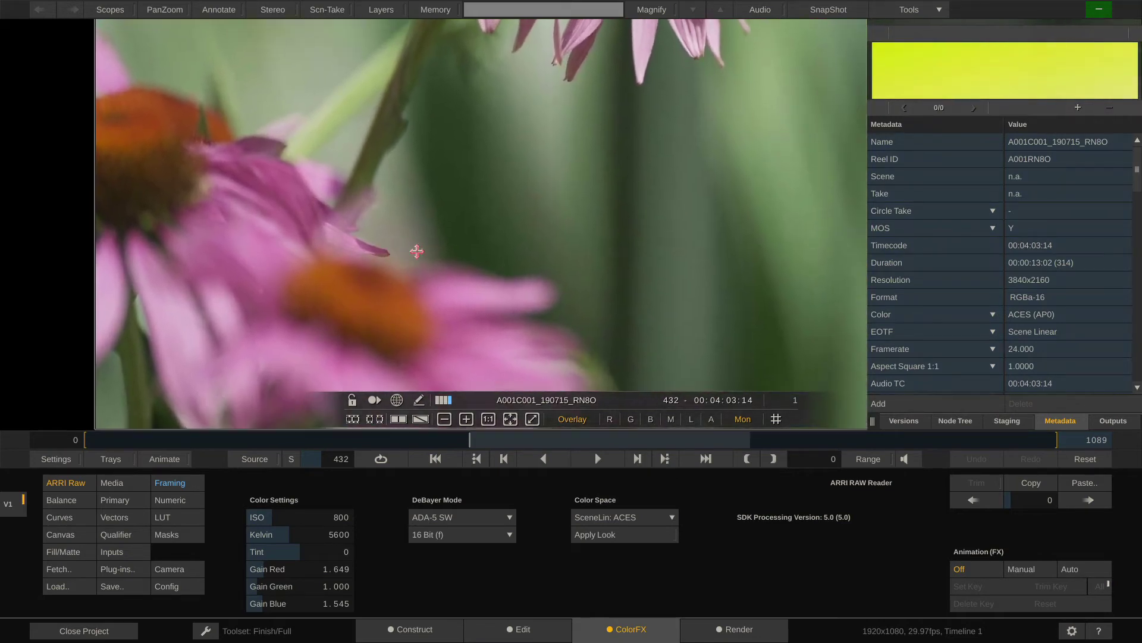
pyautogui.moveTo(554, 171); pyautogui.dragTo(549, 254)
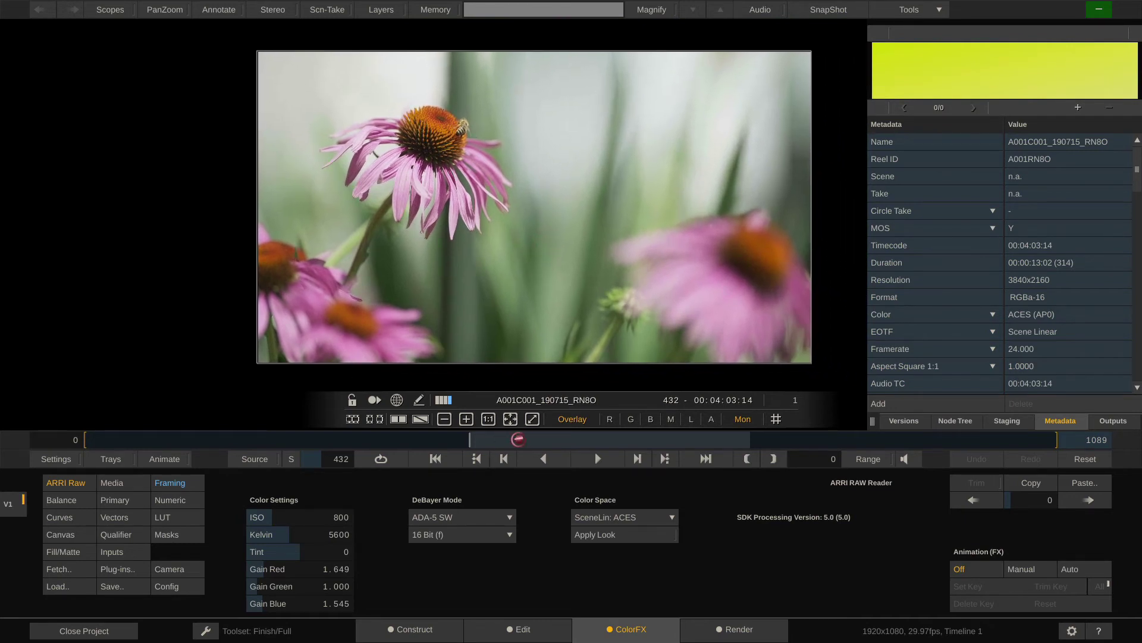
pyautogui.moveTo(519, 439)
pyautogui.mouseDown()
pyautogui.moveTo(614, 439)
pyautogui.moveTo(533, 441)
pyautogui.mouseUp()
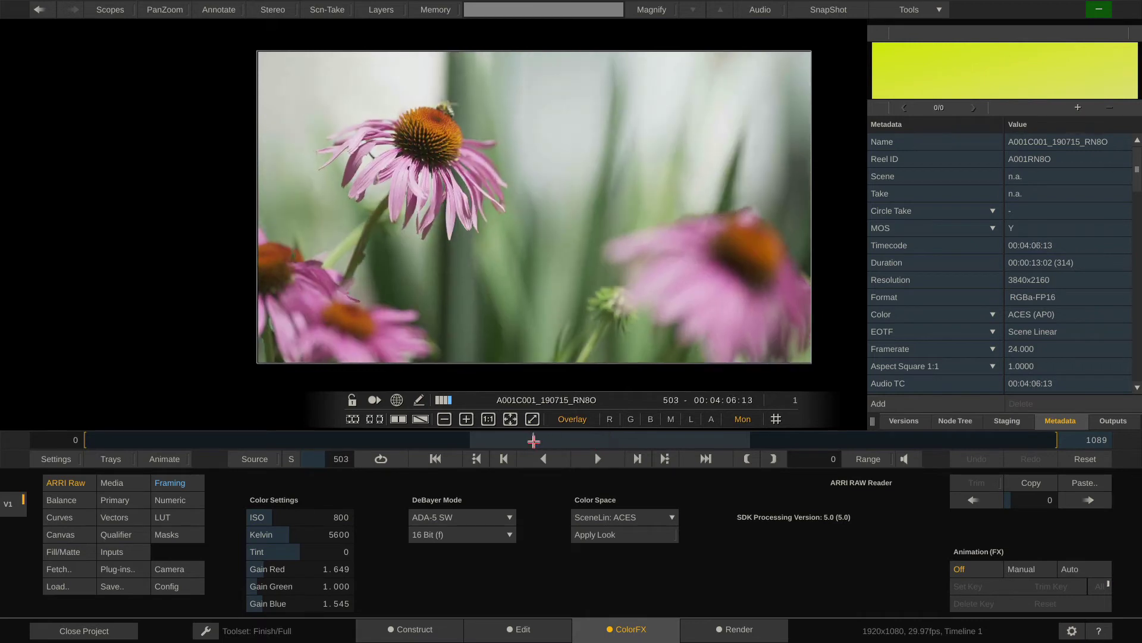
pyautogui.scroll(-10, 1006, 234)
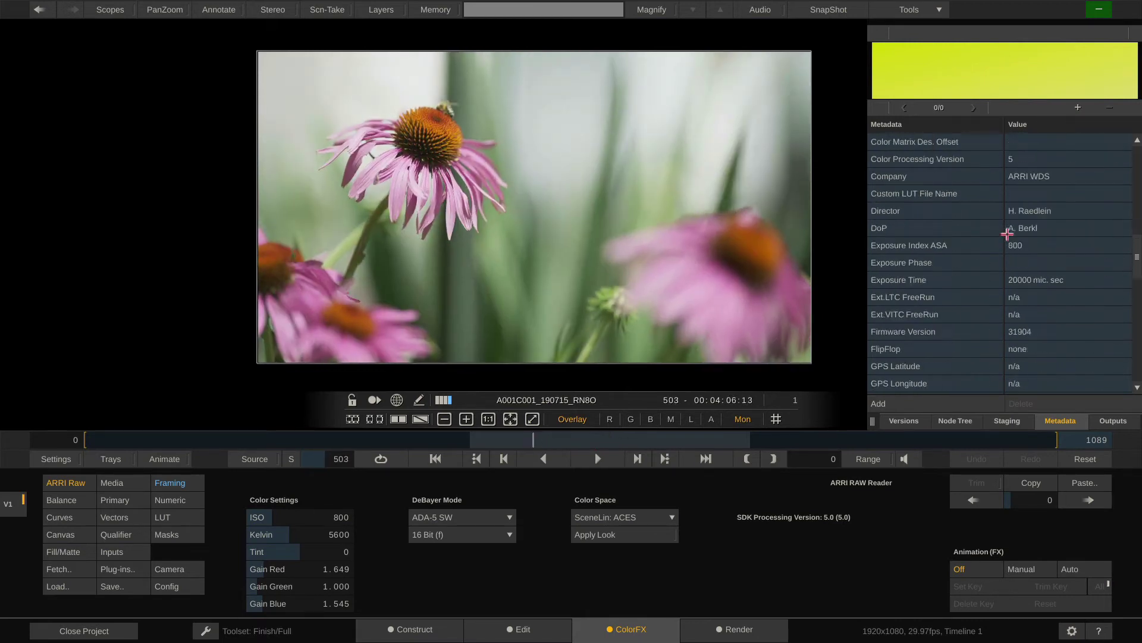
pyautogui.scroll(-6, 1007, 234)
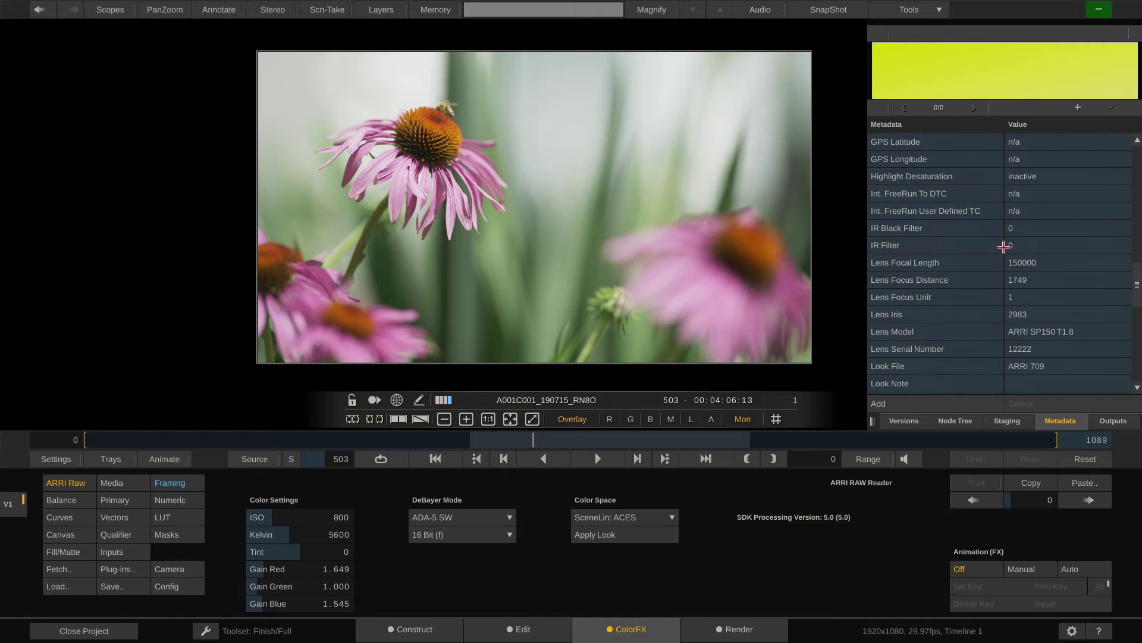
pyautogui.click(932, 280)
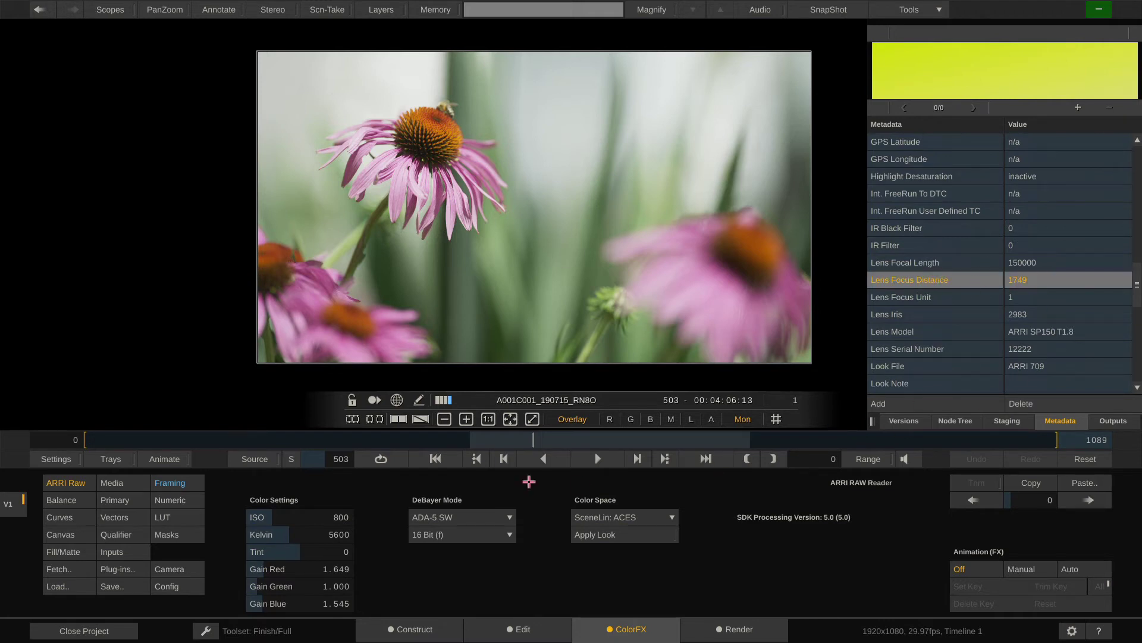
pyautogui.moveTo(538, 440); pyautogui.dragTo(618, 443)
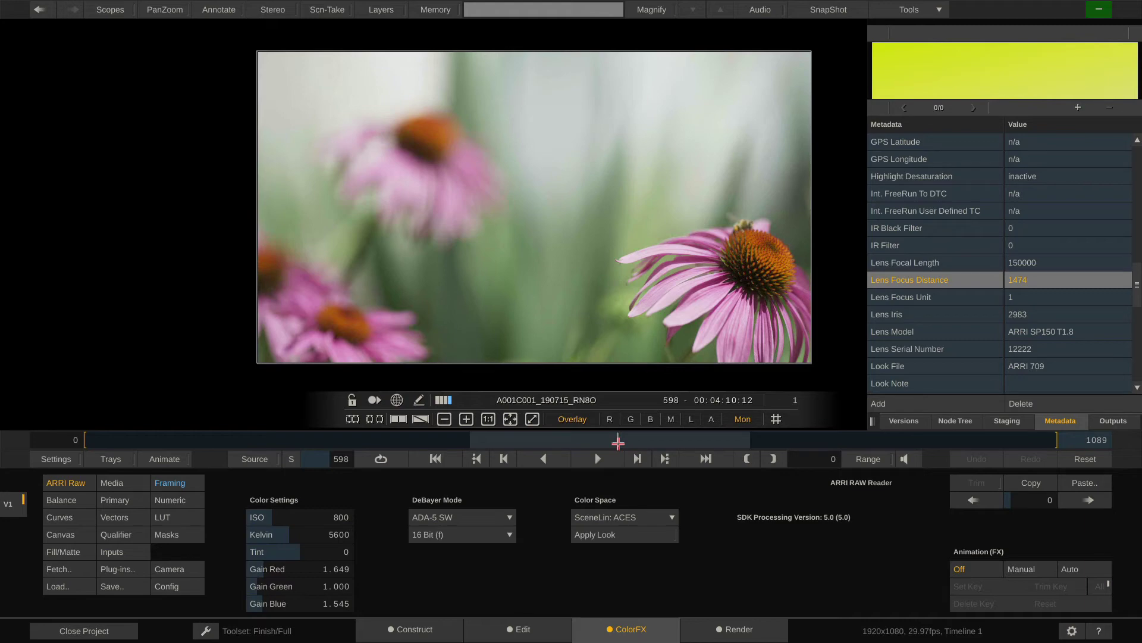
# Set the Burn-In node to 2.35:1 Cinema-Scope frame guides with the outside area blanked.
pyautogui.click(733, 630)
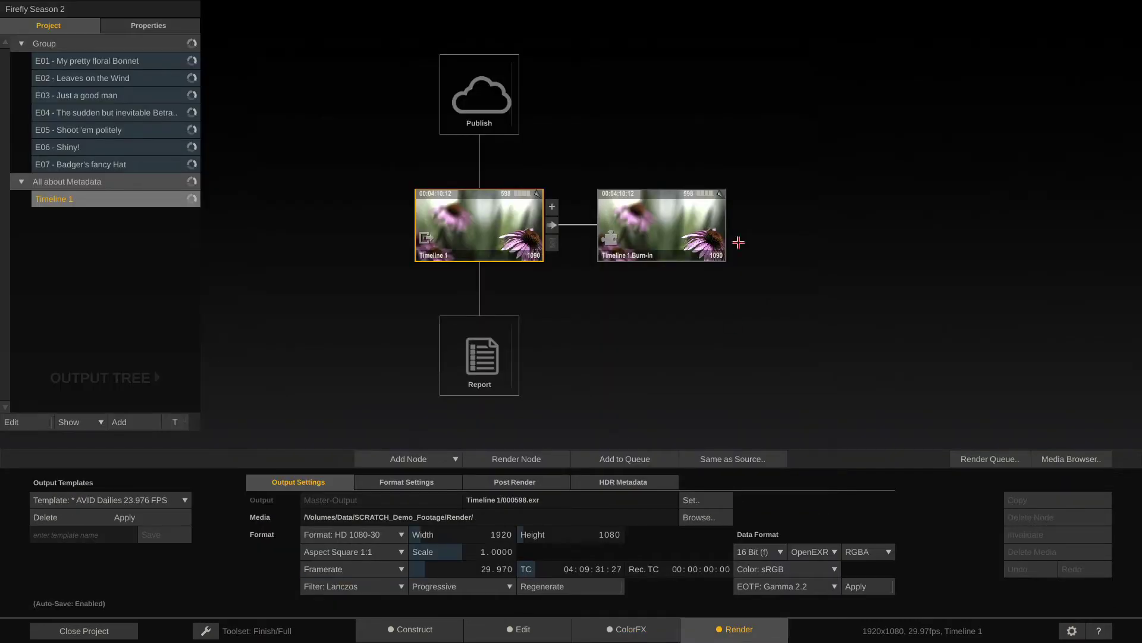
pyautogui.doubleClick(656, 225)
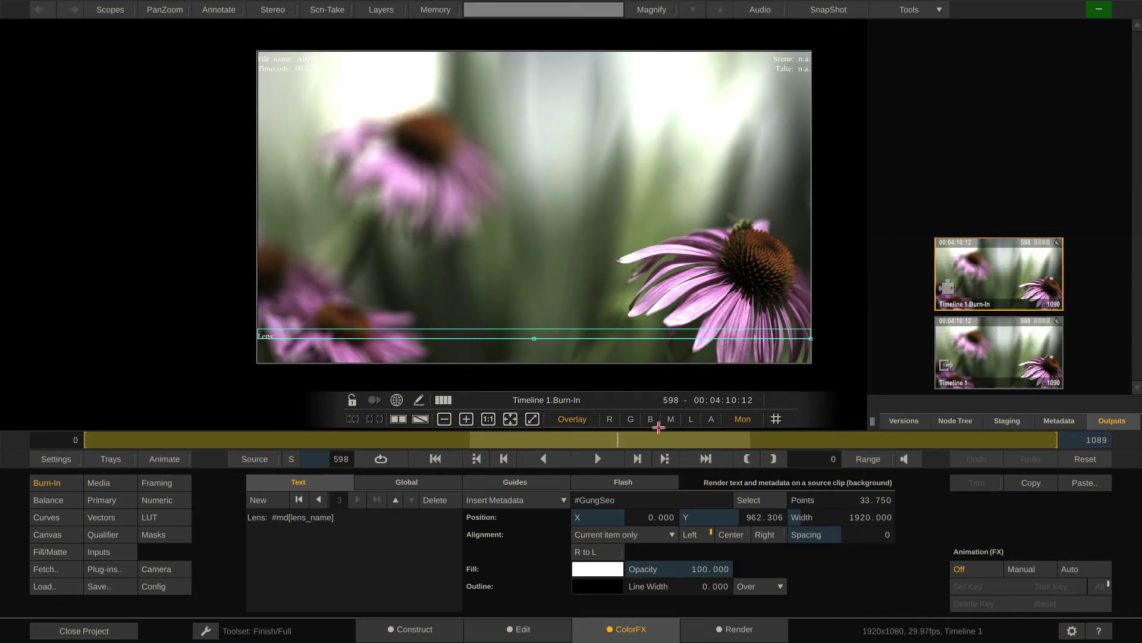
pyautogui.click(437, 481)
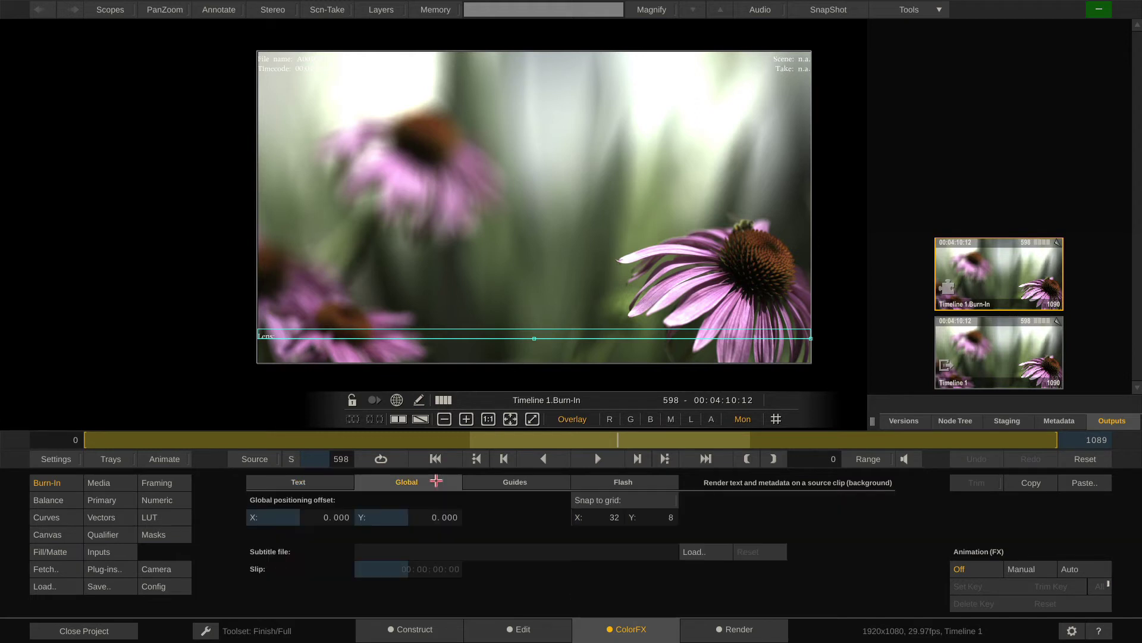
pyautogui.click(507, 483)
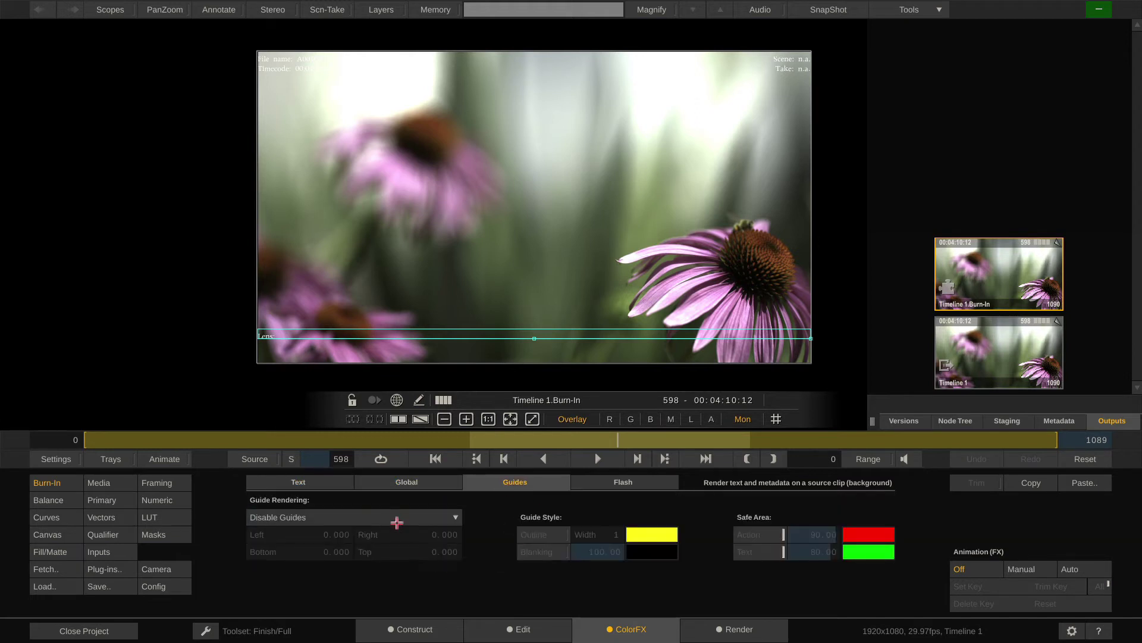
pyautogui.click(396, 521)
pyautogui.click(391, 535)
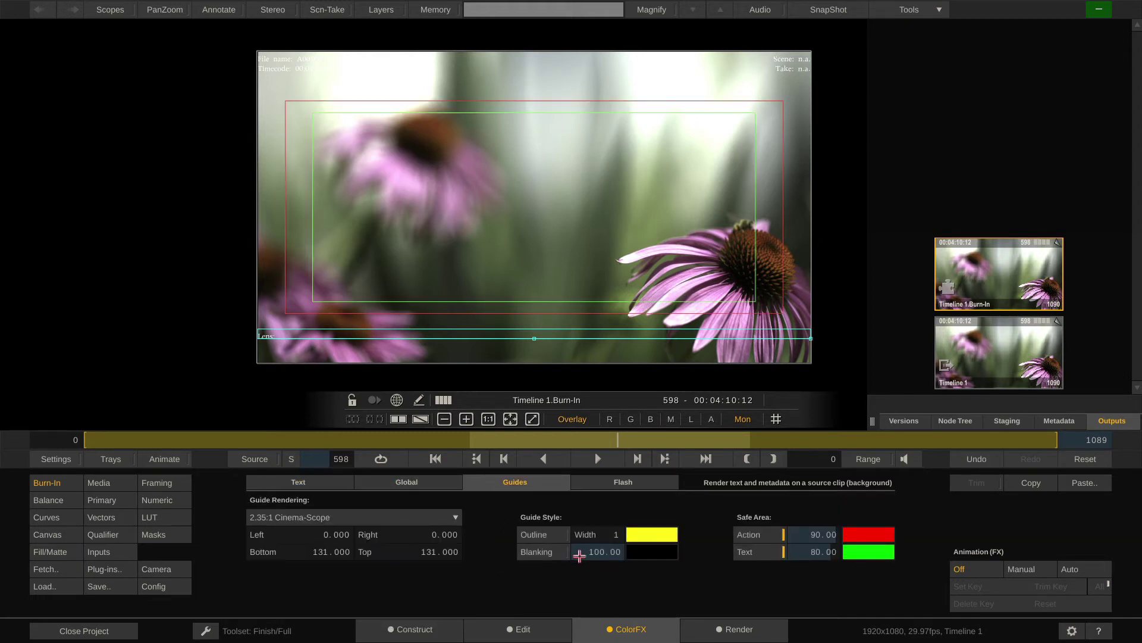
pyautogui.click(541, 553)
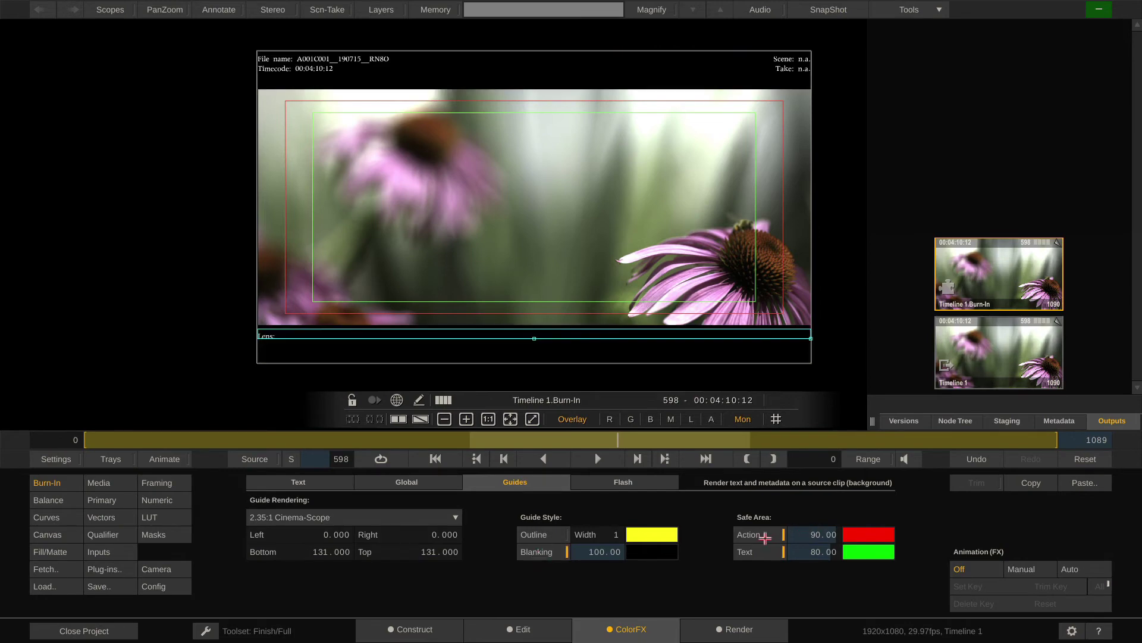
# Turn off the action and text safe-area guides and zoom the viewer onto the Lens line.
pyautogui.click(765, 535)
pyautogui.click(764, 551)
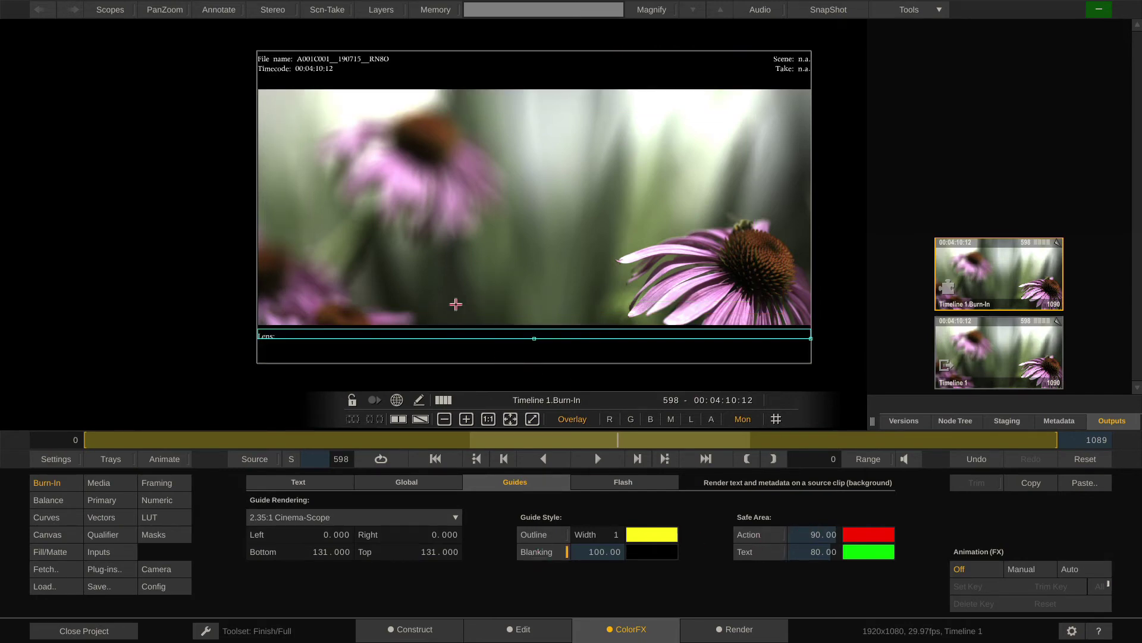
pyautogui.scroll(5, 254, 340)
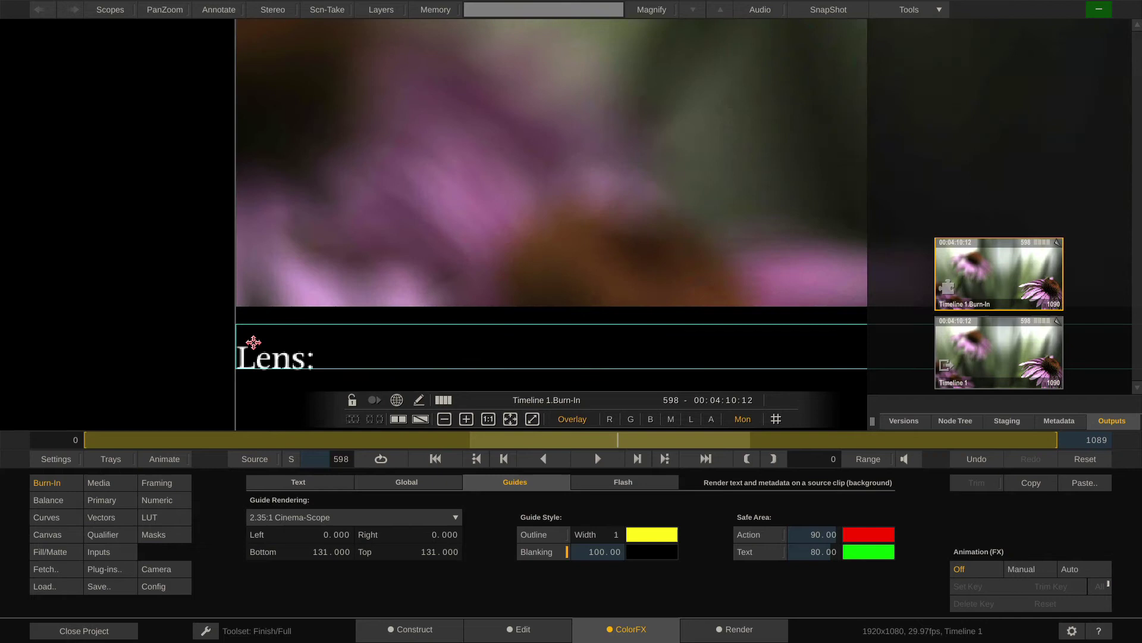
pyautogui.moveTo(298, 379)
pyautogui.mouseDown()
pyautogui.moveTo(365, 203)
pyautogui.moveTo(247, 288)
pyautogui.mouseUp()
# Replace the burn-in label 'Lens' with 'Focus' in the Text settings.
pyautogui.click(316, 483)
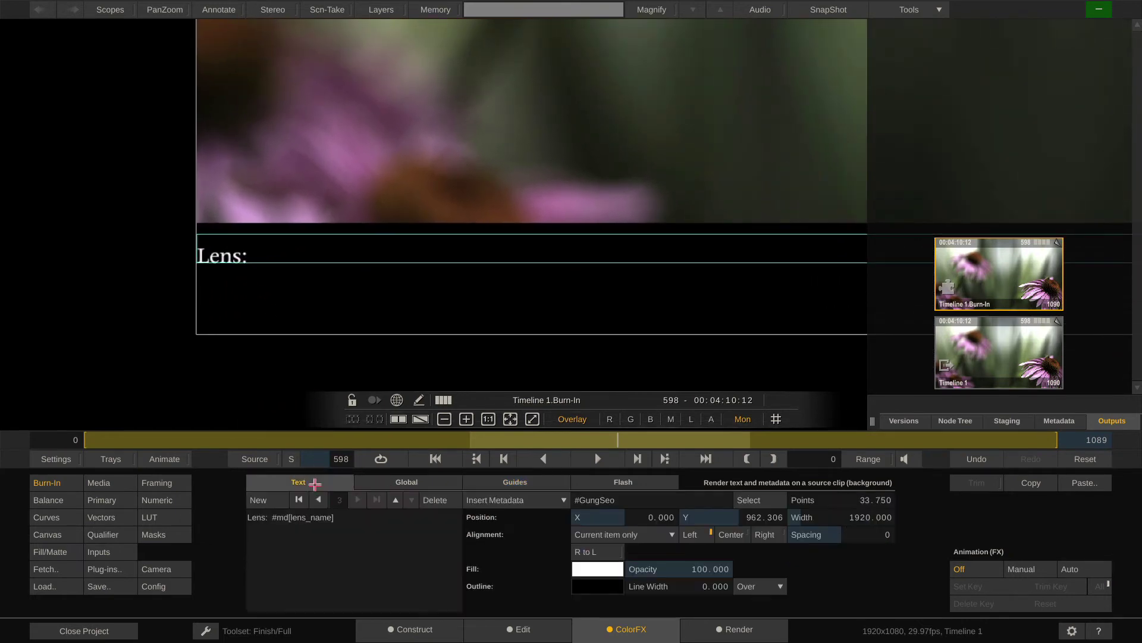
pyautogui.moveTo(263, 518); pyautogui.dragTo(242, 519)
pyautogui.moveTo(266, 518); pyautogui.dragTo(238, 520)
pyautogui.moveTo(291, 518); pyautogui.dragTo(332, 517)
pyautogui.moveTo(266, 517); pyautogui.dragTo(238, 519)
pyautogui.write('Focus')
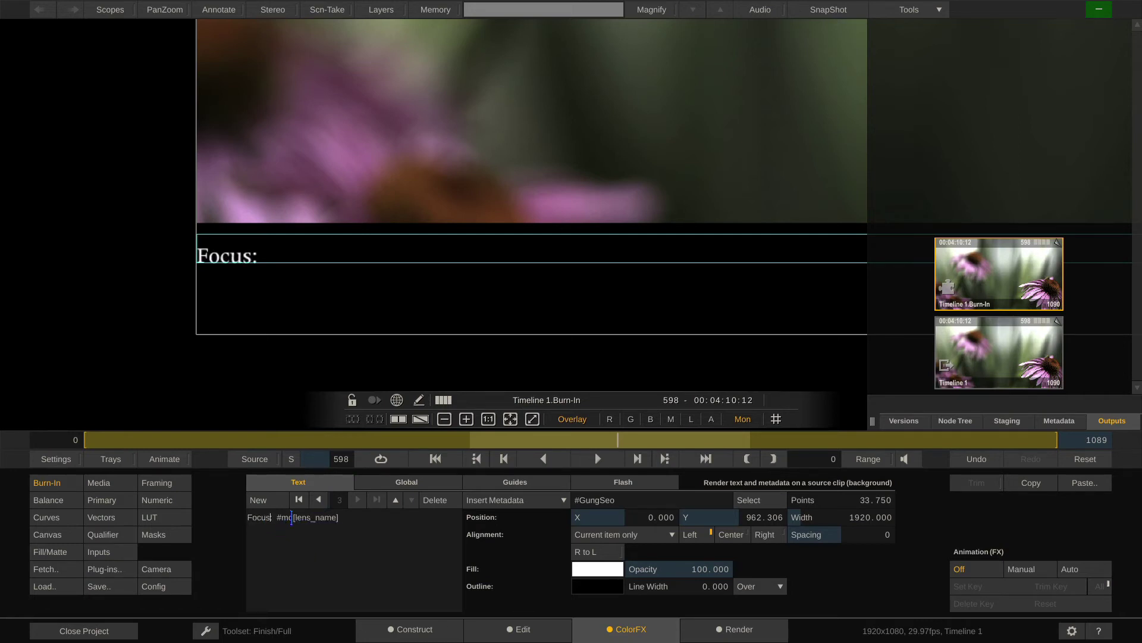
# Change the #md[lens_name] token to #md[Lens Focus Distance], checking the exact name in the Metadata tab.
pyautogui.moveTo(297, 517); pyautogui.dragTo(338, 517)
pyautogui.click(1060, 421)
pyautogui.scroll(-10, 1047, 302)
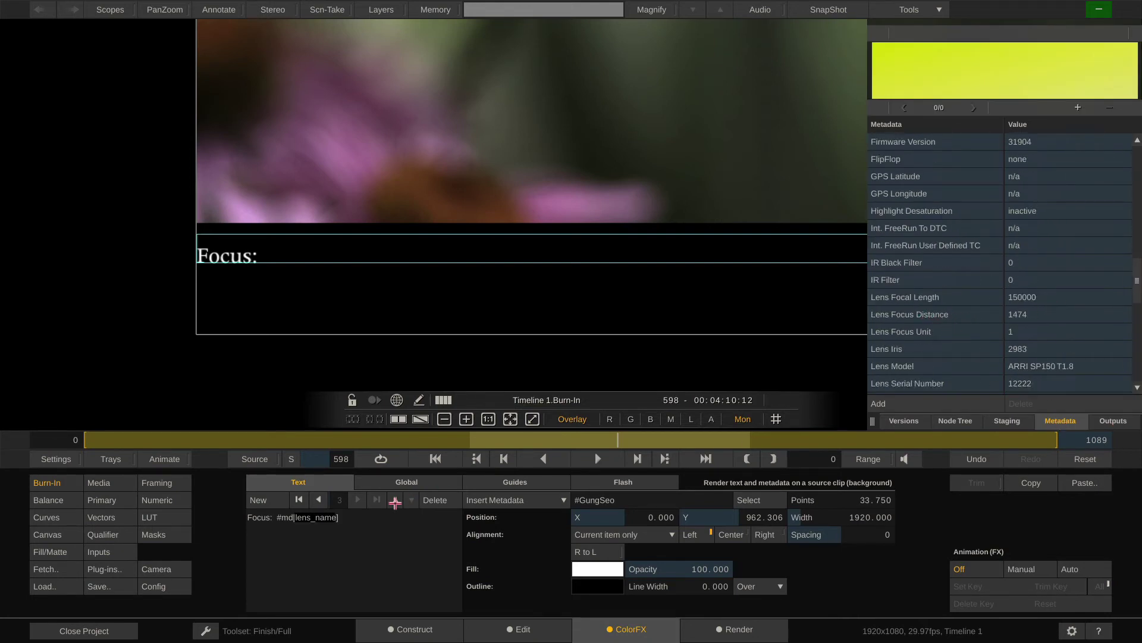
pyautogui.doubleClick(335, 517)
pyautogui.moveTo(337, 517); pyautogui.dragTo(295, 517)
pyautogui.write('[Le')
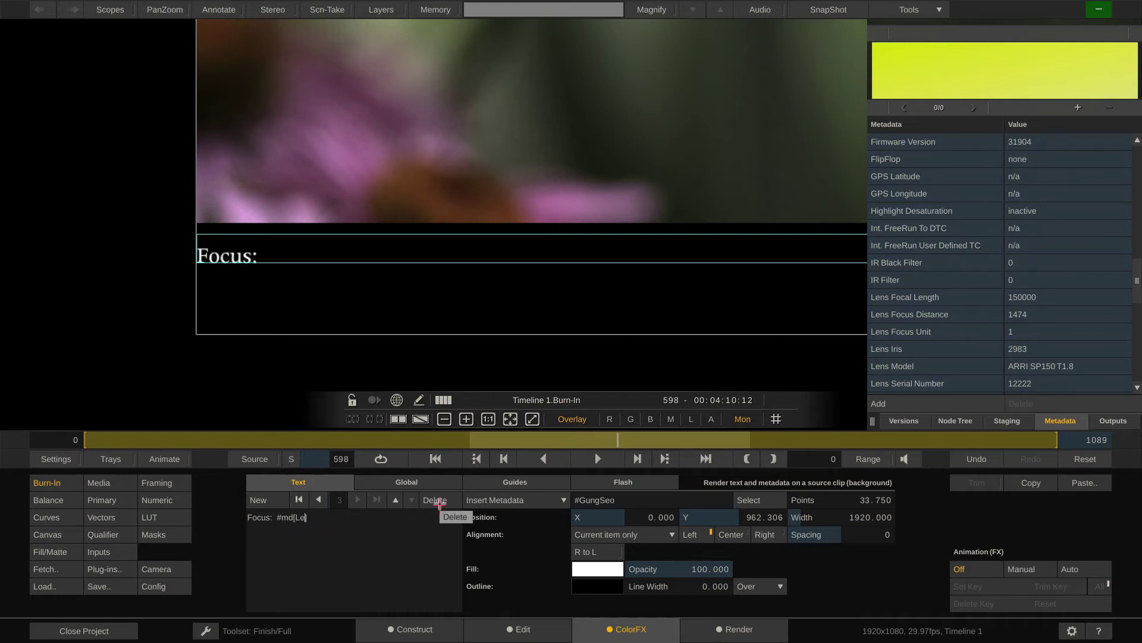
pyautogui.write('ns Ficus Distance')
pyautogui.press('BackSpace')
pyautogui.write('o')
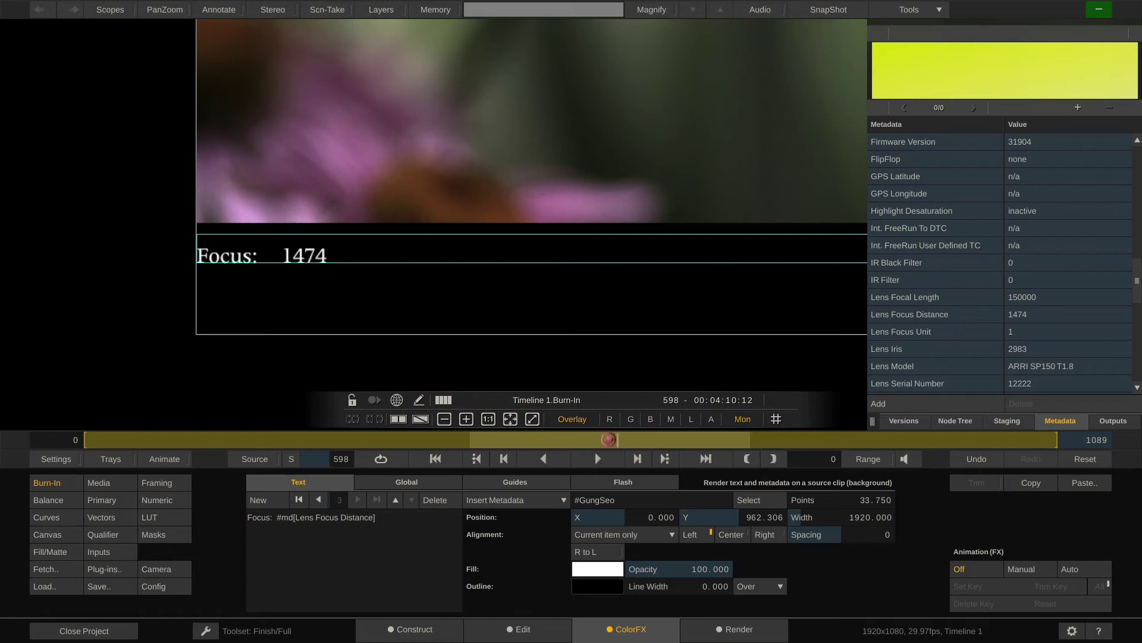
# Scrub back to frame 565 and confirm the Focus burn-in reads 1581.
pyautogui.moveTo(594, 440); pyautogui.dragTo(589, 440)
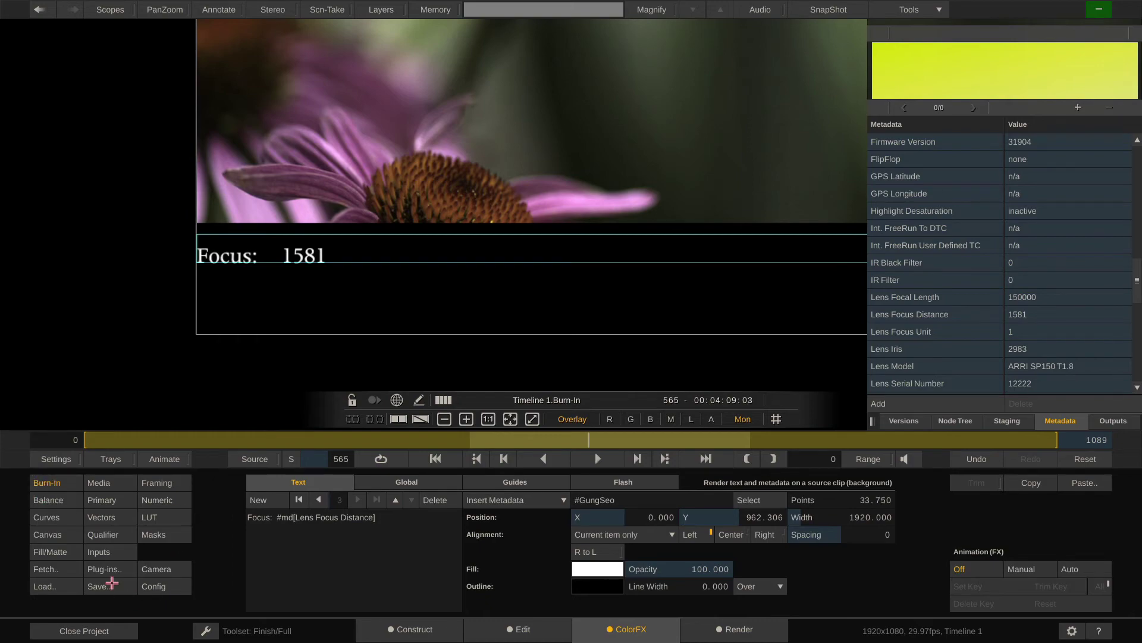
pyautogui.click(111, 584)
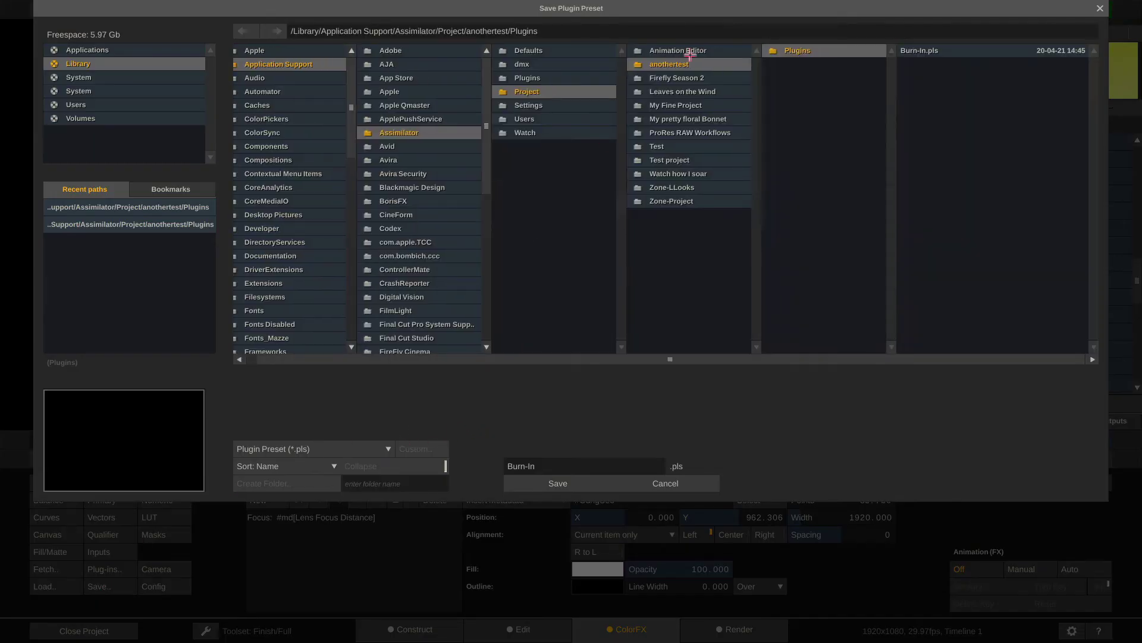
pyautogui.click(692, 75)
pyautogui.click(830, 64)
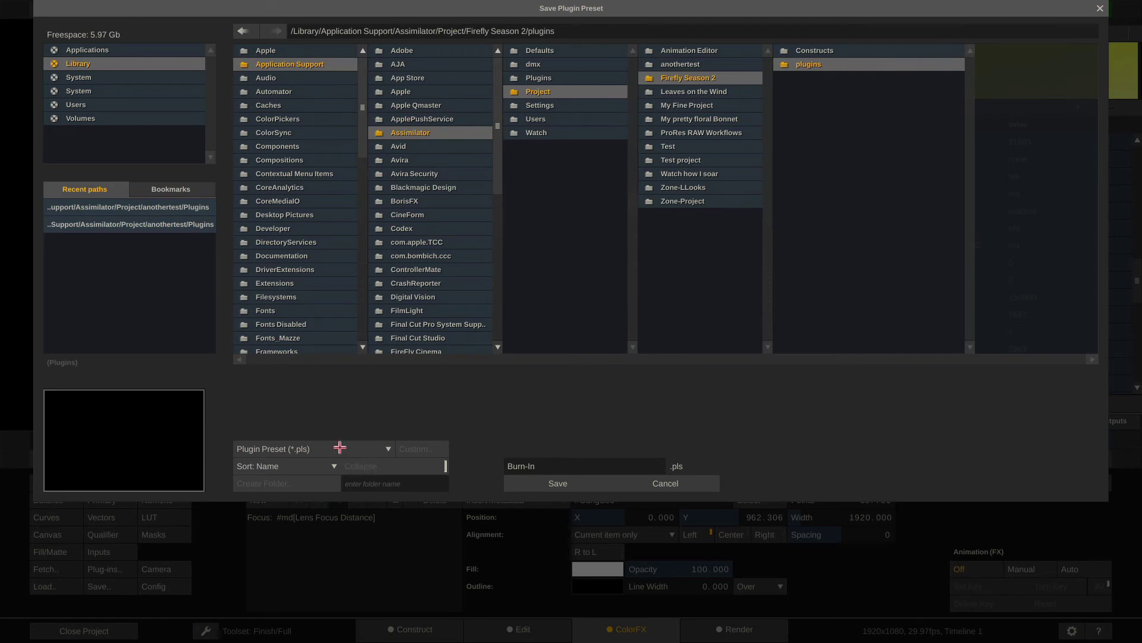
pyautogui.click(337, 447)
pyautogui.click(404, 442)
pyautogui.click(667, 483)
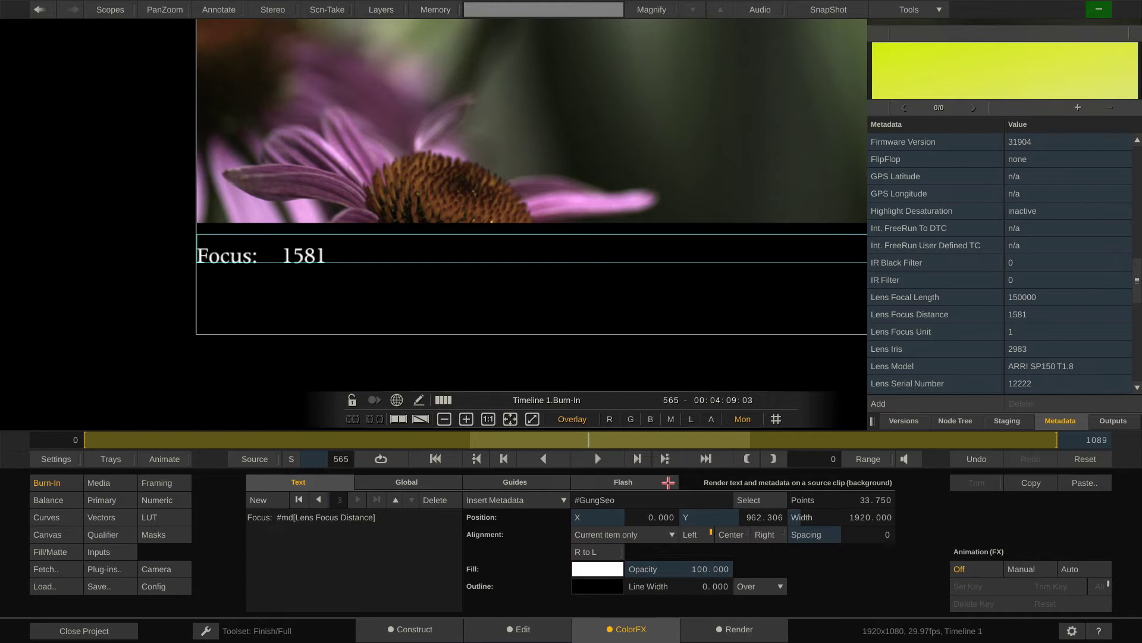
# Save the Burn-In output tree as a template named 'Burn-in'.
pyautogui.click(732, 631)
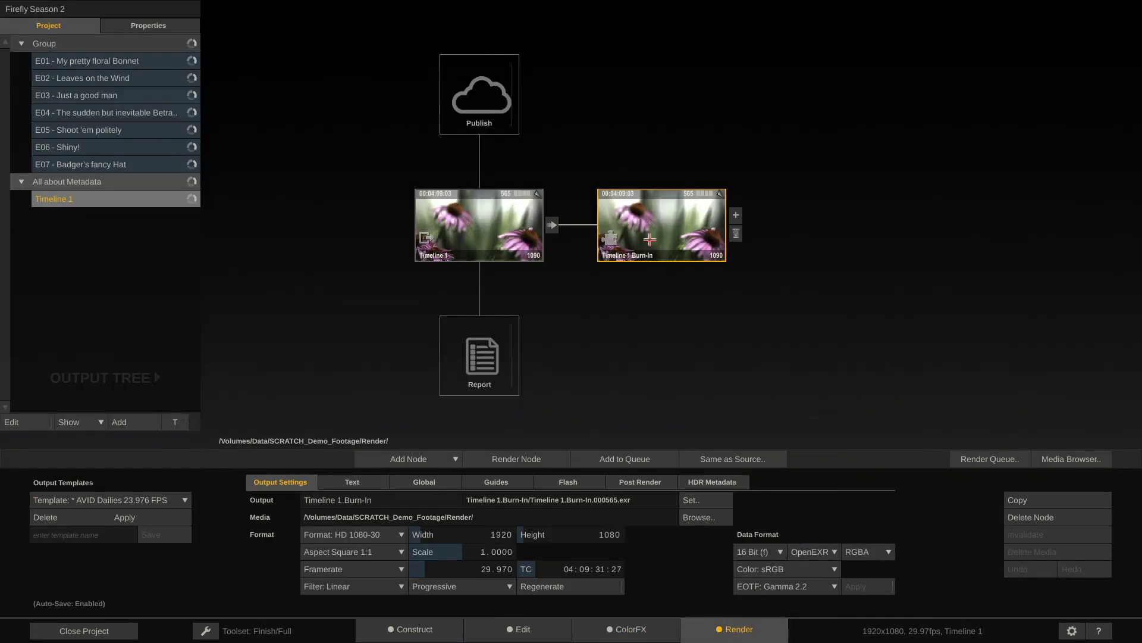
pyautogui.moveTo(664, 226)
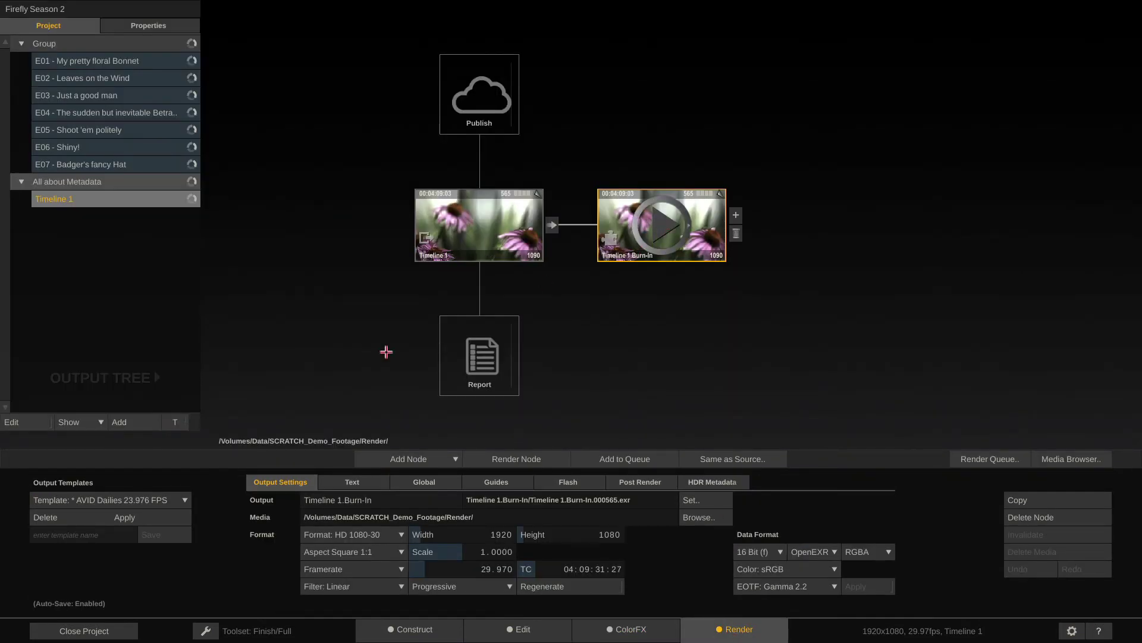
pyautogui.click(96, 536)
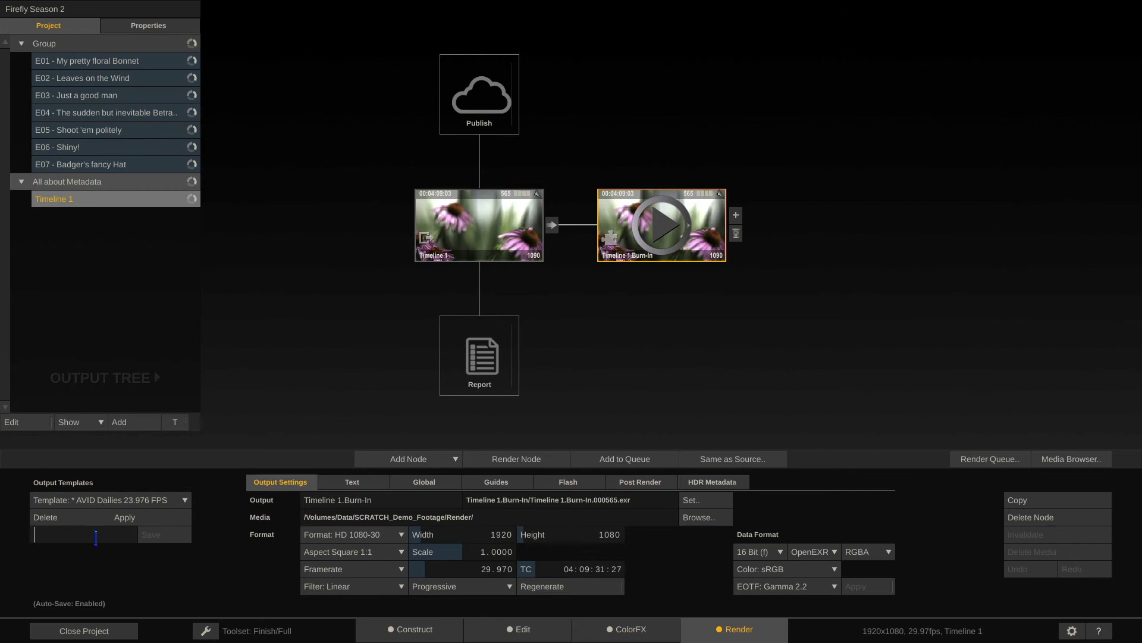
pyautogui.write('Burn-in')
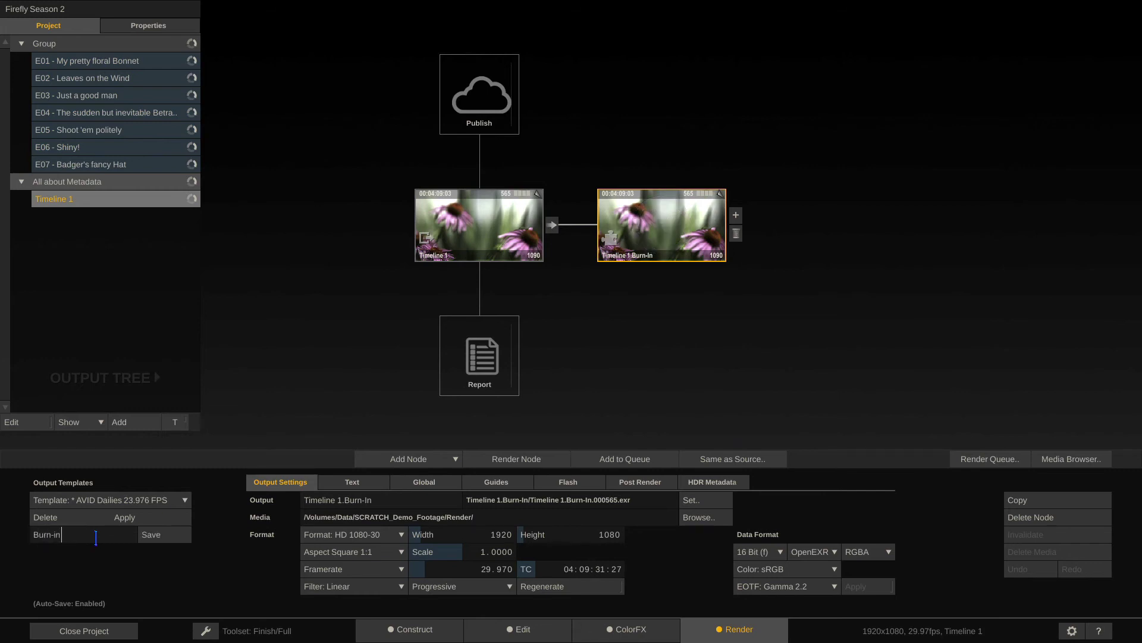
pyautogui.click(150, 534)
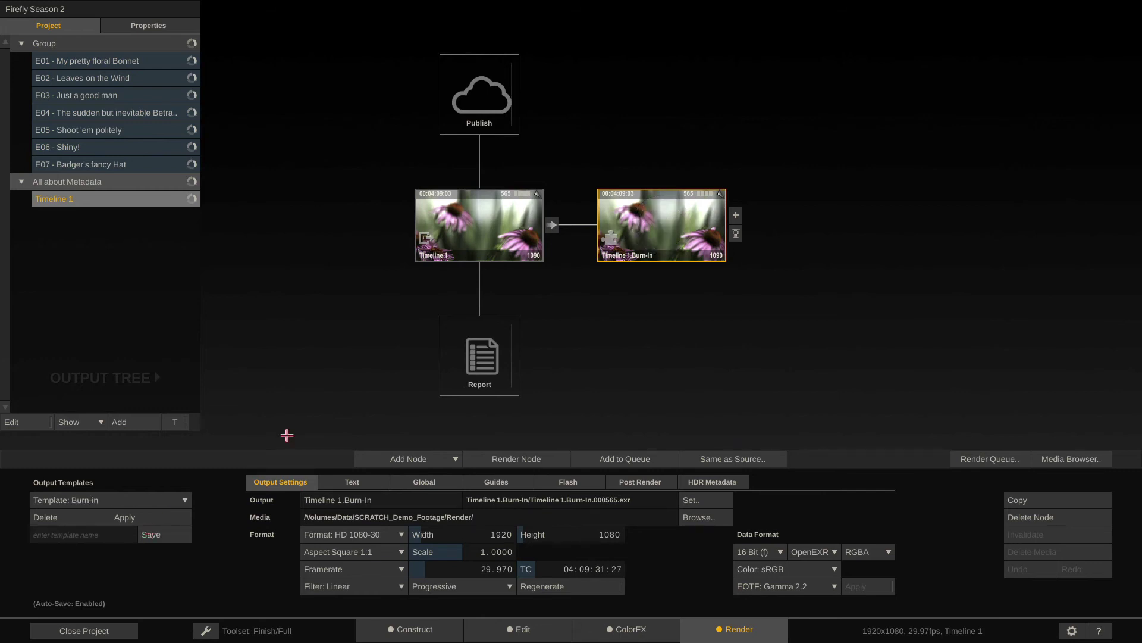
# On E07 - Badger's fancy Hat, delete the DVO Brickwall and DVO Clarity nodes and apply the Burn-in template.
pyautogui.click(139, 164)
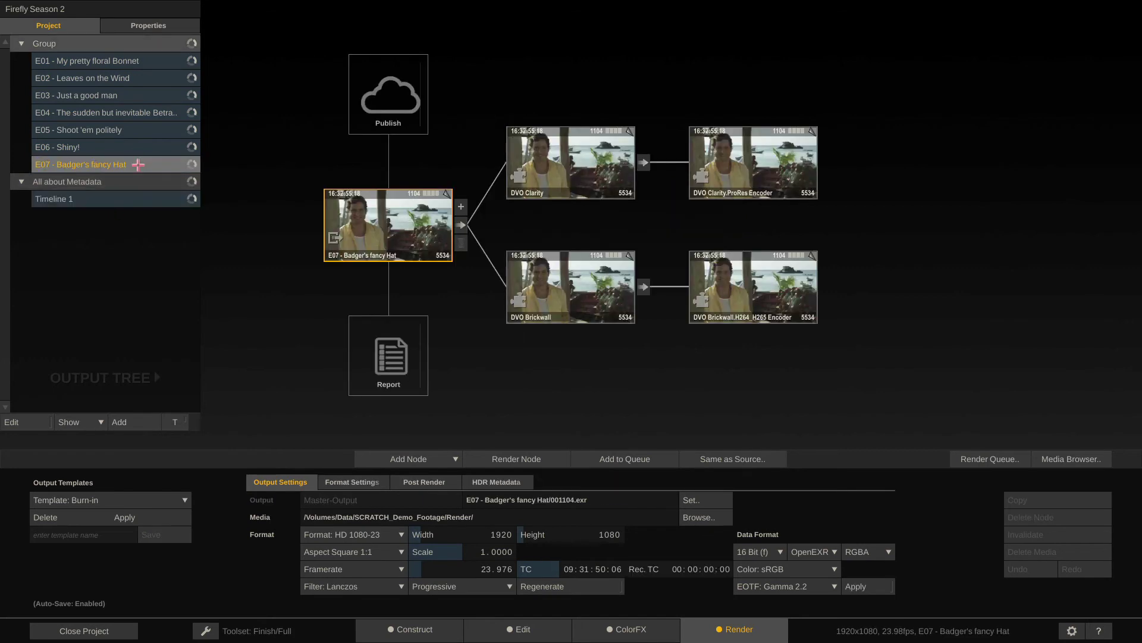
pyautogui.click(614, 296)
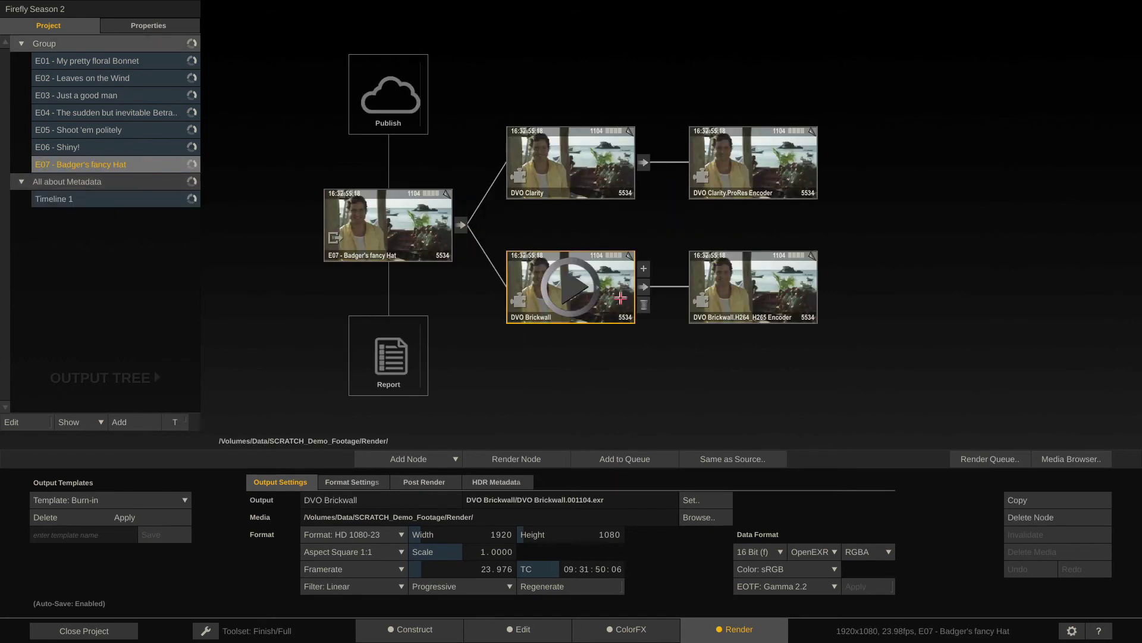
pyautogui.click(645, 306)
pyautogui.click(607, 231)
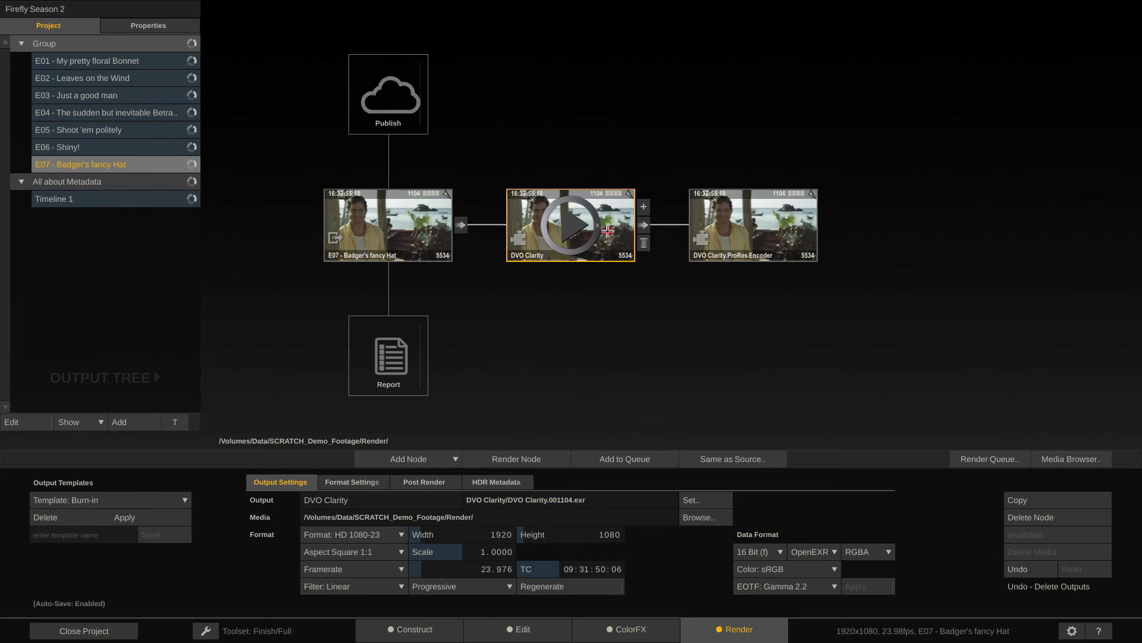
pyautogui.click(644, 246)
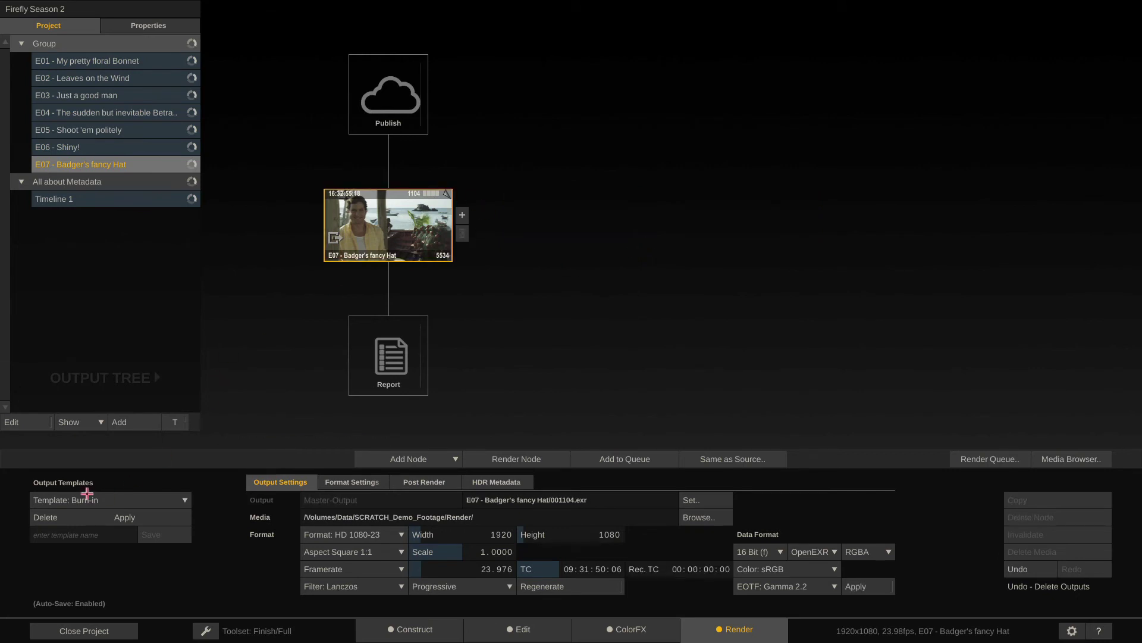
pyautogui.click(125, 517)
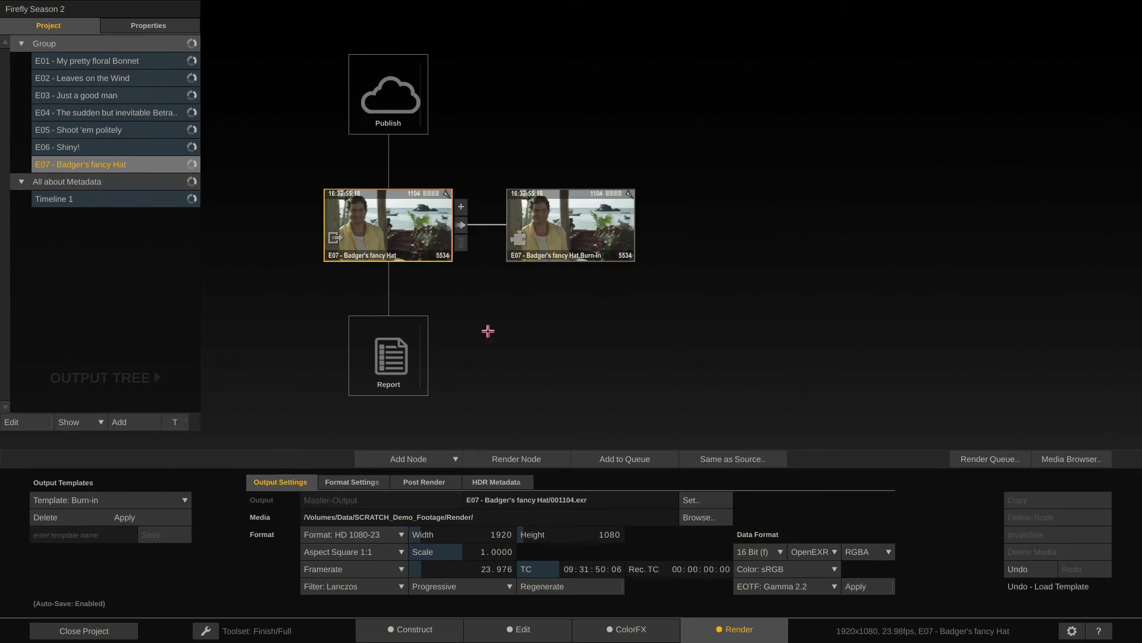
pyautogui.click(596, 239)
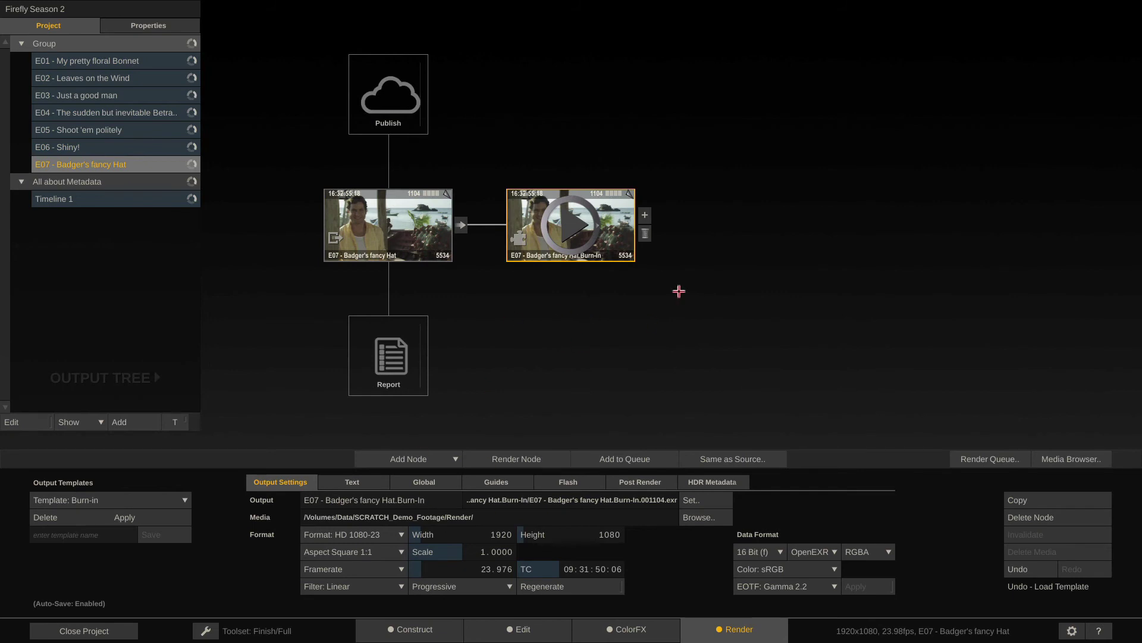
# Add a ProRes Encoder and a DNx Encoder after E07's Burn-In node.
pyautogui.click(644, 212)
pyautogui.click(818, 234)
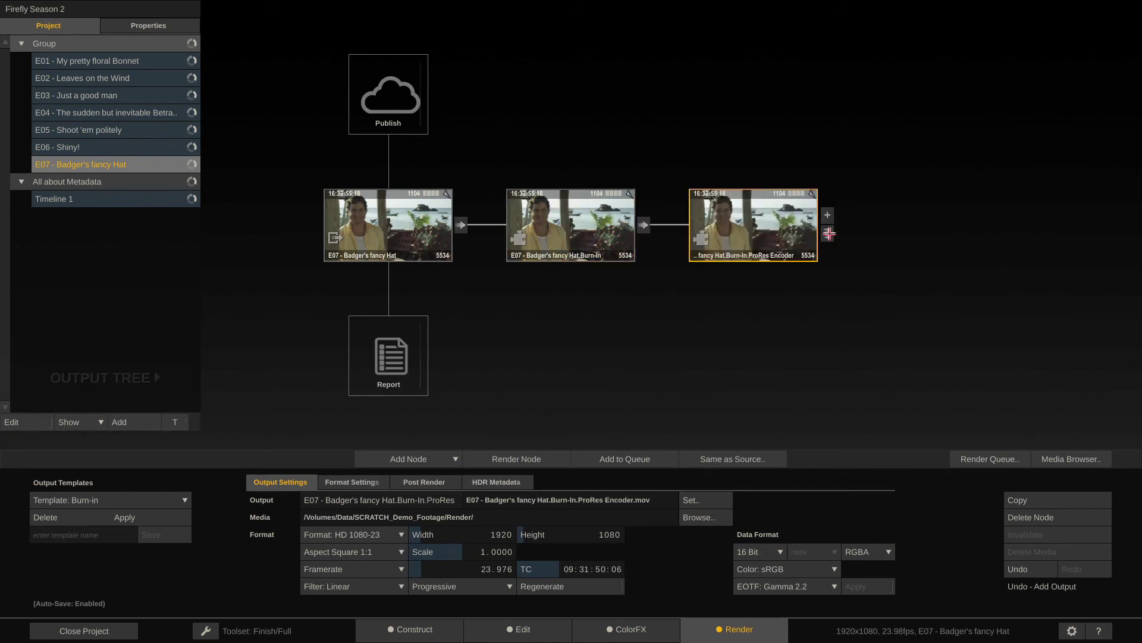
pyautogui.click(610, 231)
pyautogui.click(644, 207)
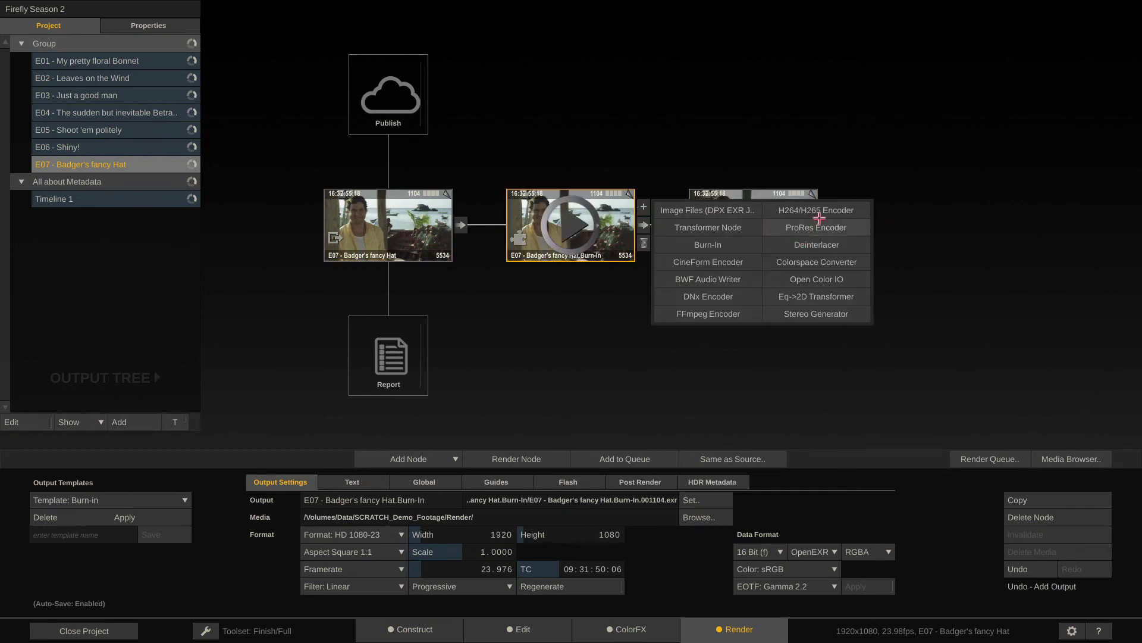
pyautogui.click(712, 297)
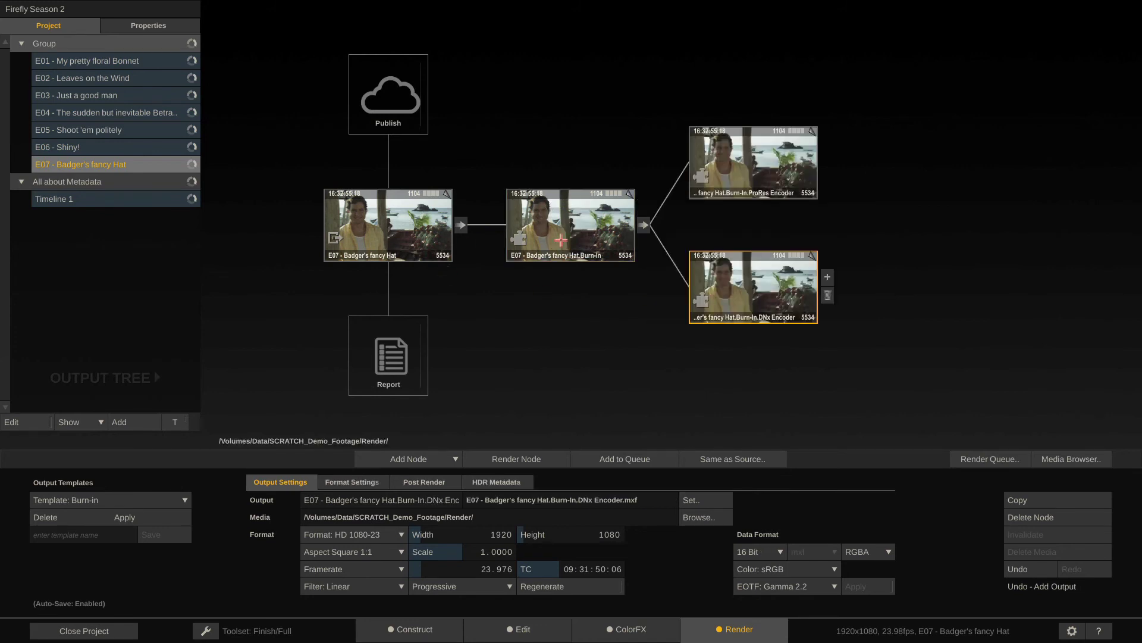
# Save E07's output tree as a template named 'dailies Template'.
pyautogui.click(407, 225)
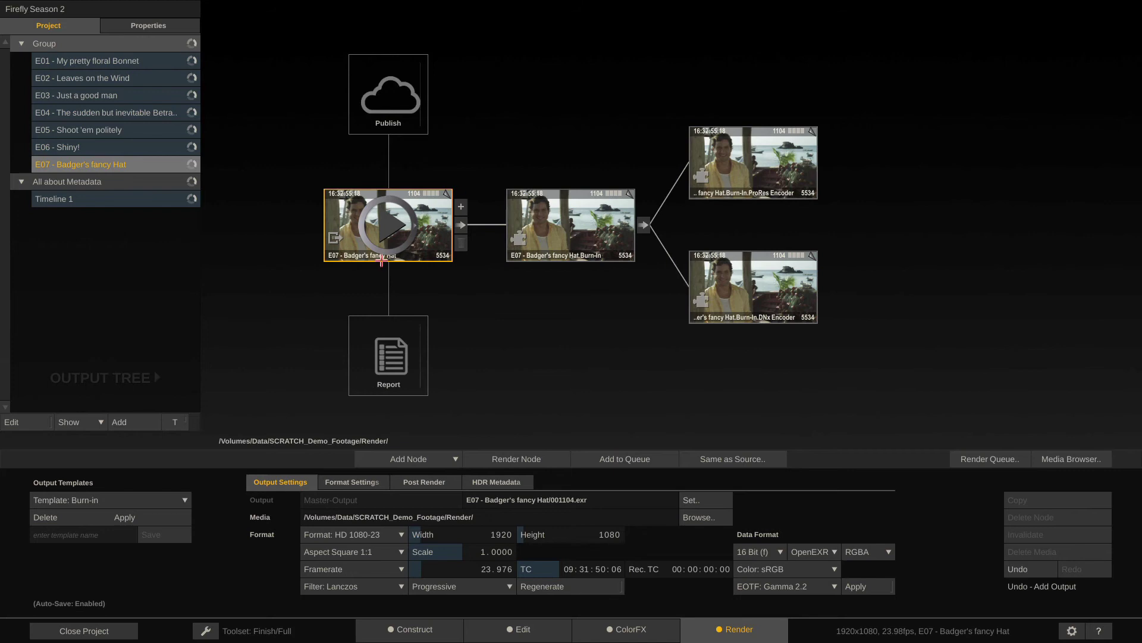
pyautogui.click(87, 534)
pyautogui.write('dailies Template')
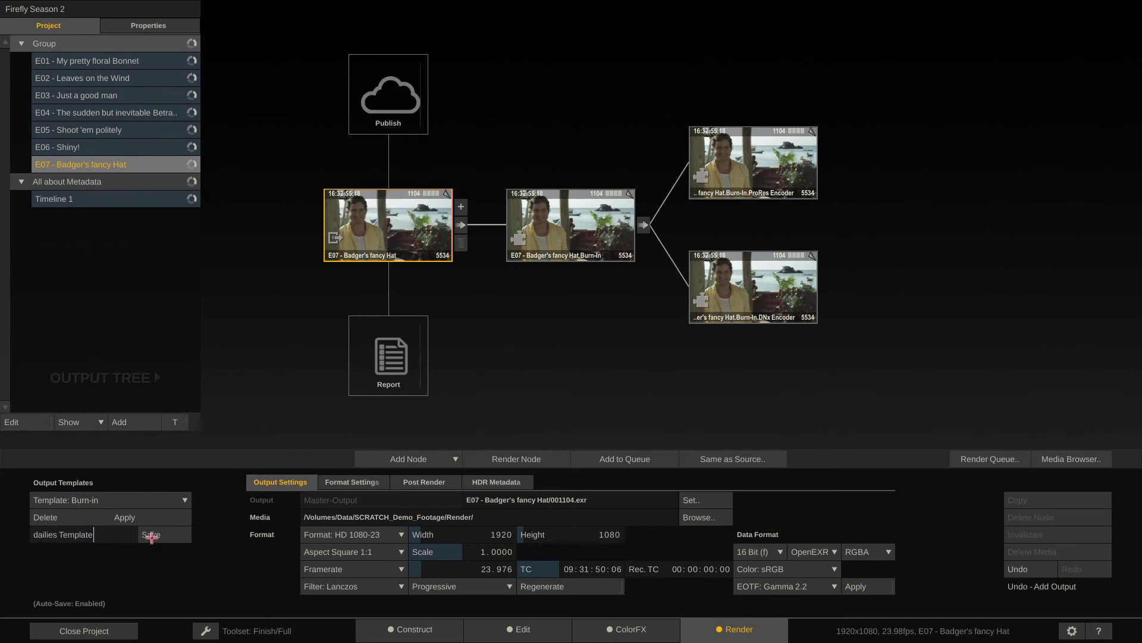
pyautogui.click(150, 536)
# On E06 - Shiny!, delete the existing ProRes encoder, apply dailies Template and check its Burn-In, ProRes and DNx nodes.
pyautogui.click(124, 146)
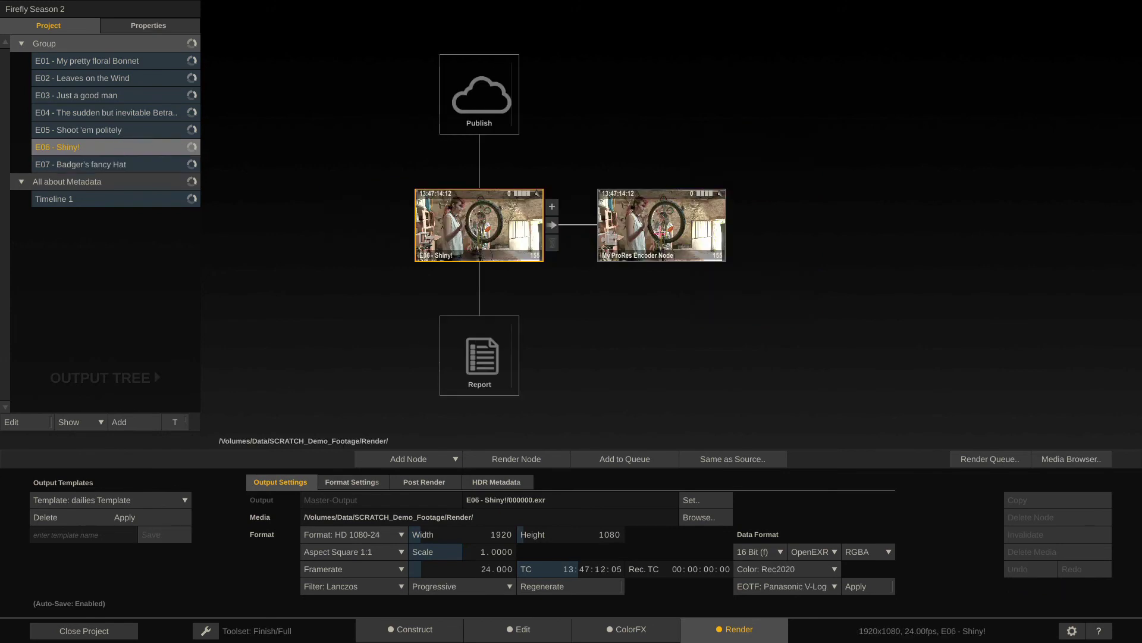
pyautogui.click(737, 233)
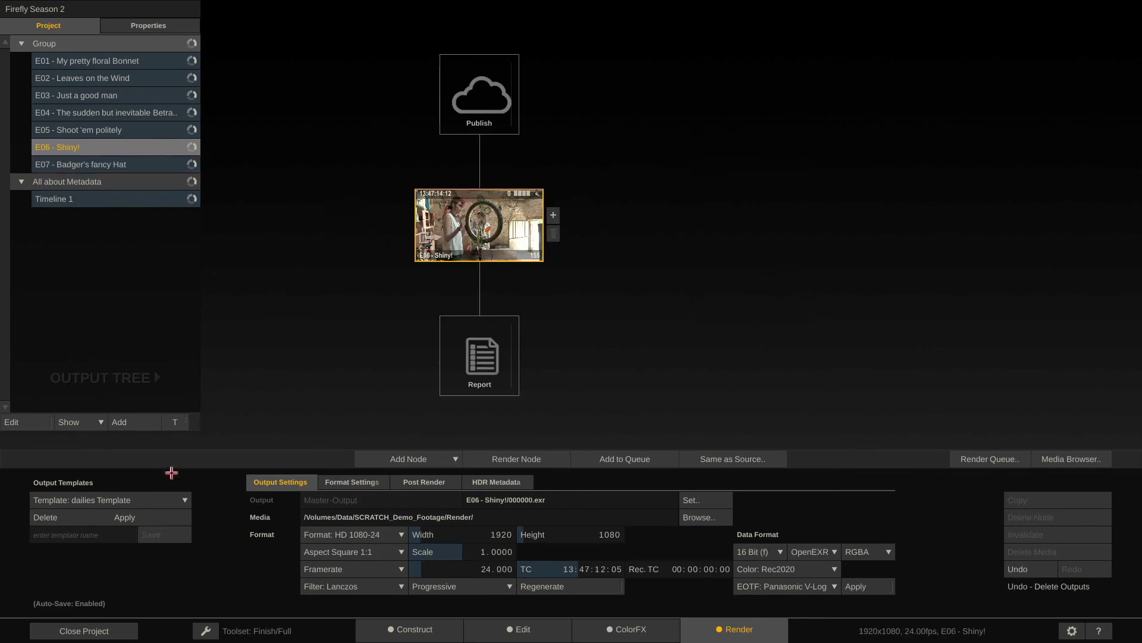
pyautogui.click(156, 499)
pyautogui.click(135, 496)
pyautogui.click(125, 517)
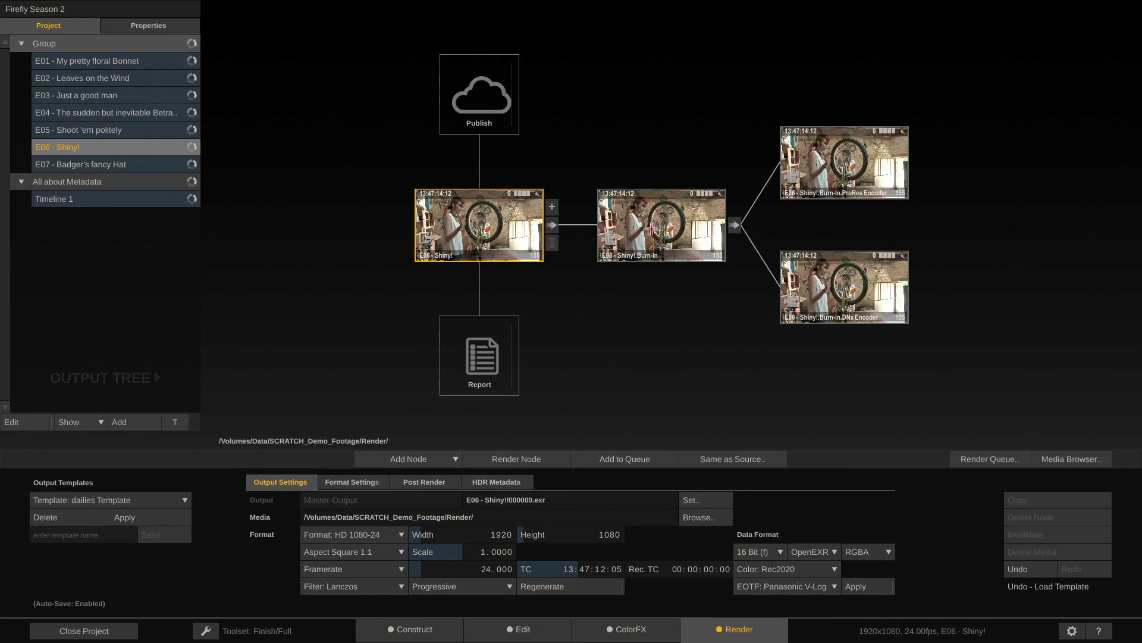
pyautogui.click(649, 232)
pyautogui.click(861, 170)
pyautogui.click(851, 310)
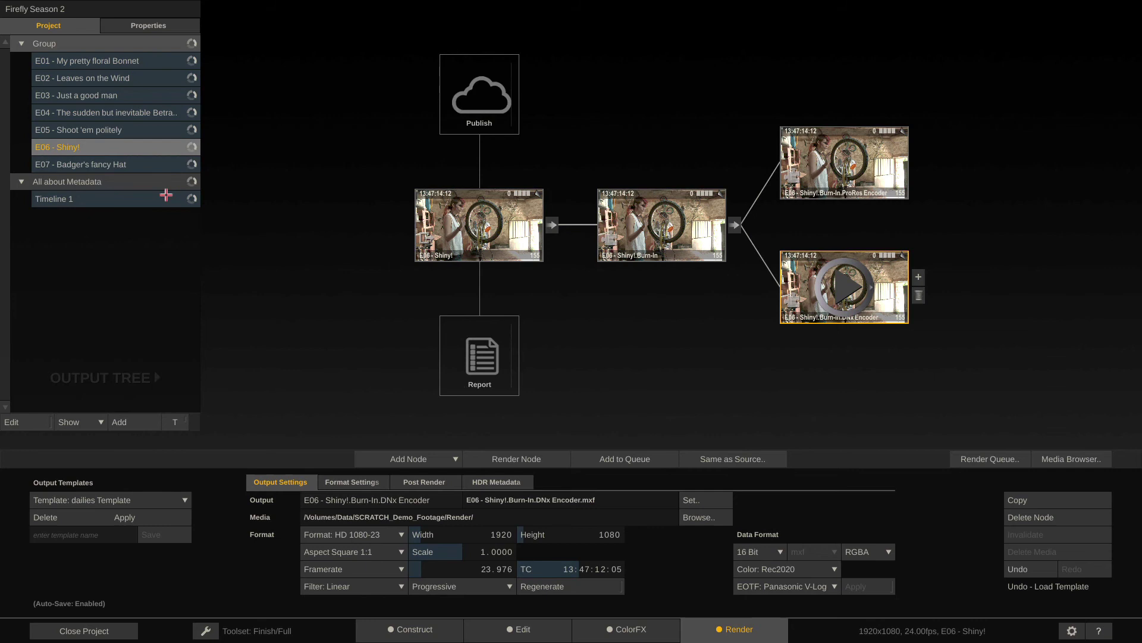
pyautogui.click(164, 198)
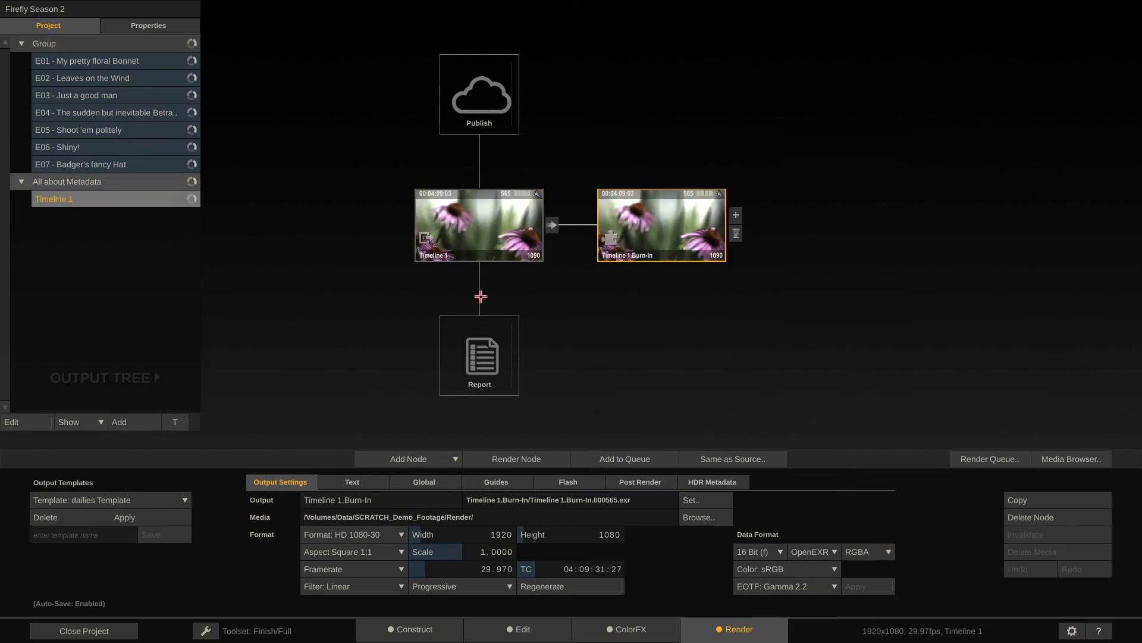
# On the Construct page, select clip J001C015_140110_R6MS and scroll through its metadata, including the Alexa Plus 4:3 XT camera details.
pyautogui.click(405, 635)
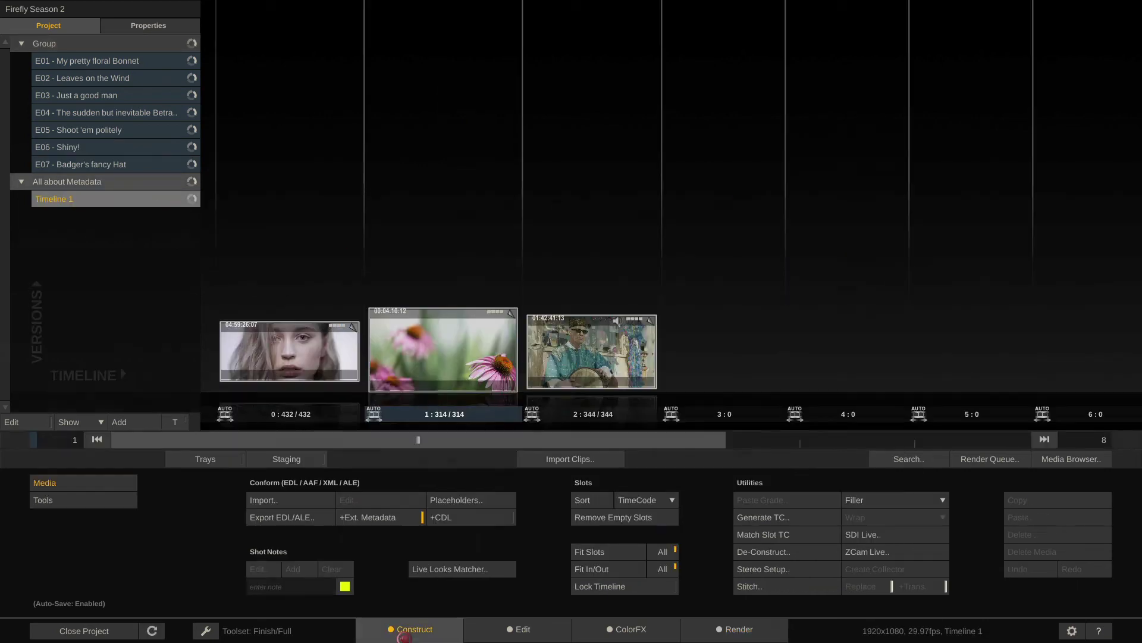
pyautogui.click(291, 356)
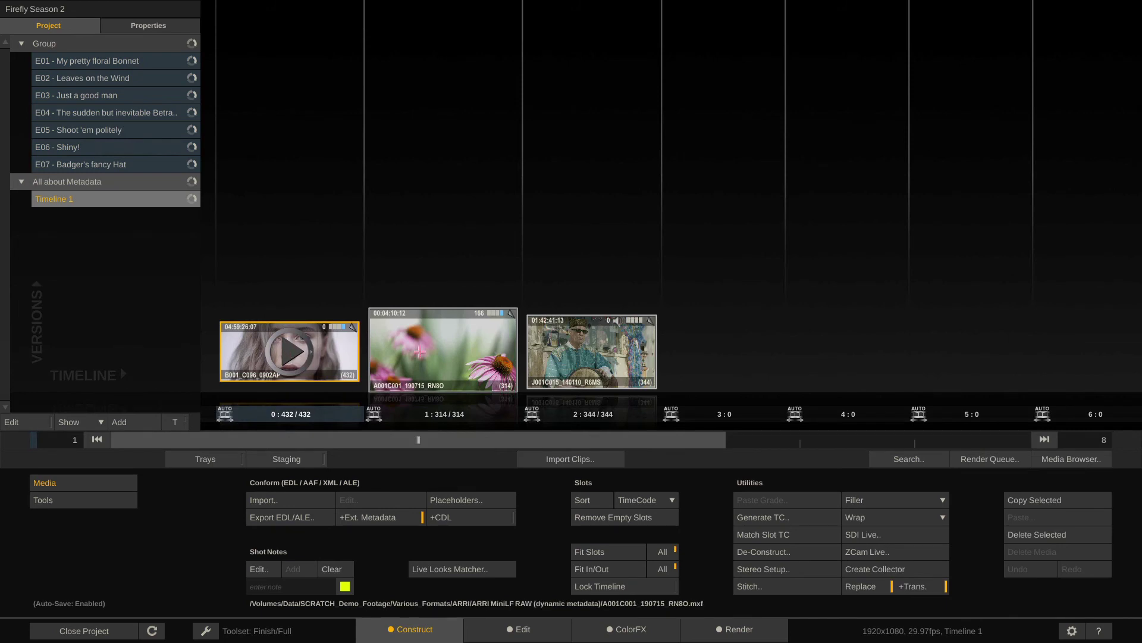
pyautogui.click(445, 357)
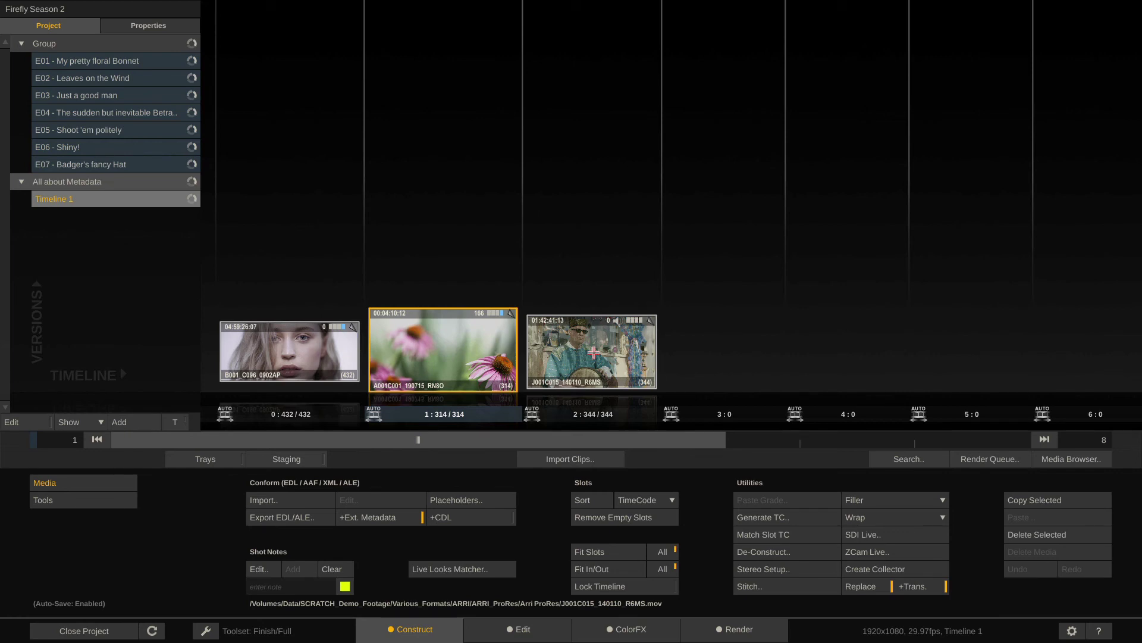
pyautogui.click(593, 353)
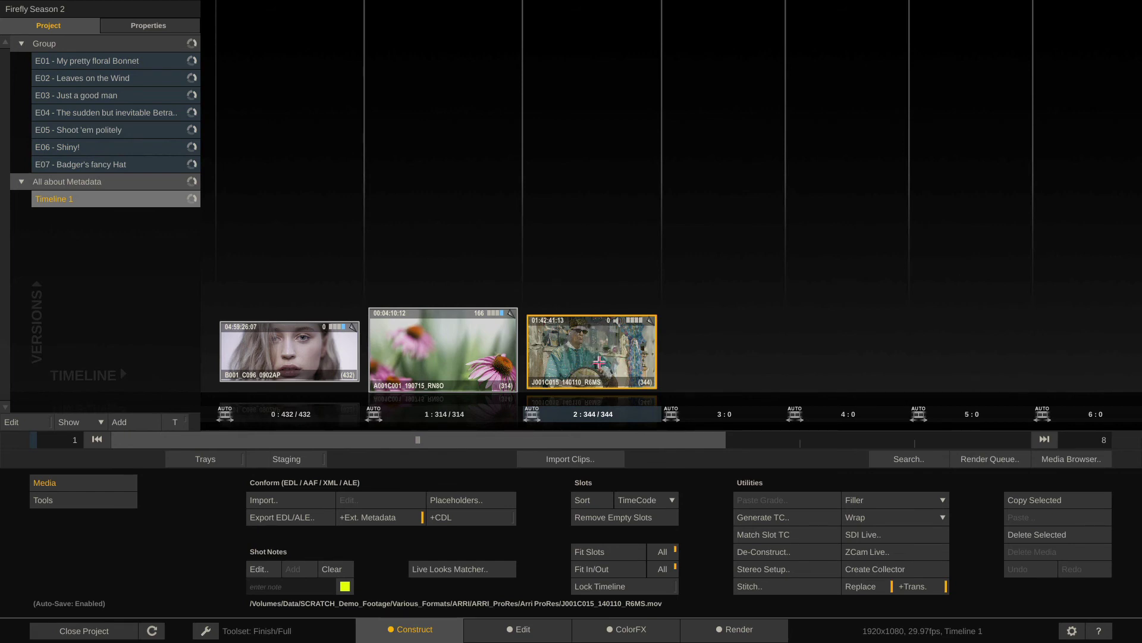
pyautogui.rightClick(598, 361)
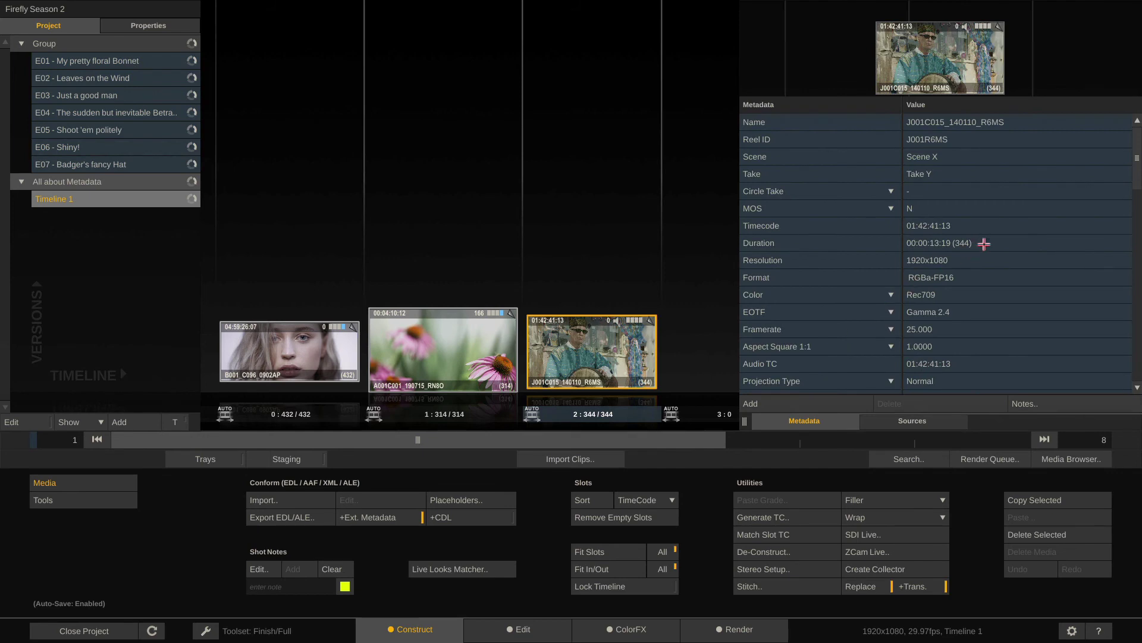
pyautogui.scroll(-5, 981, 247)
pyautogui.scroll(-5, 985, 243)
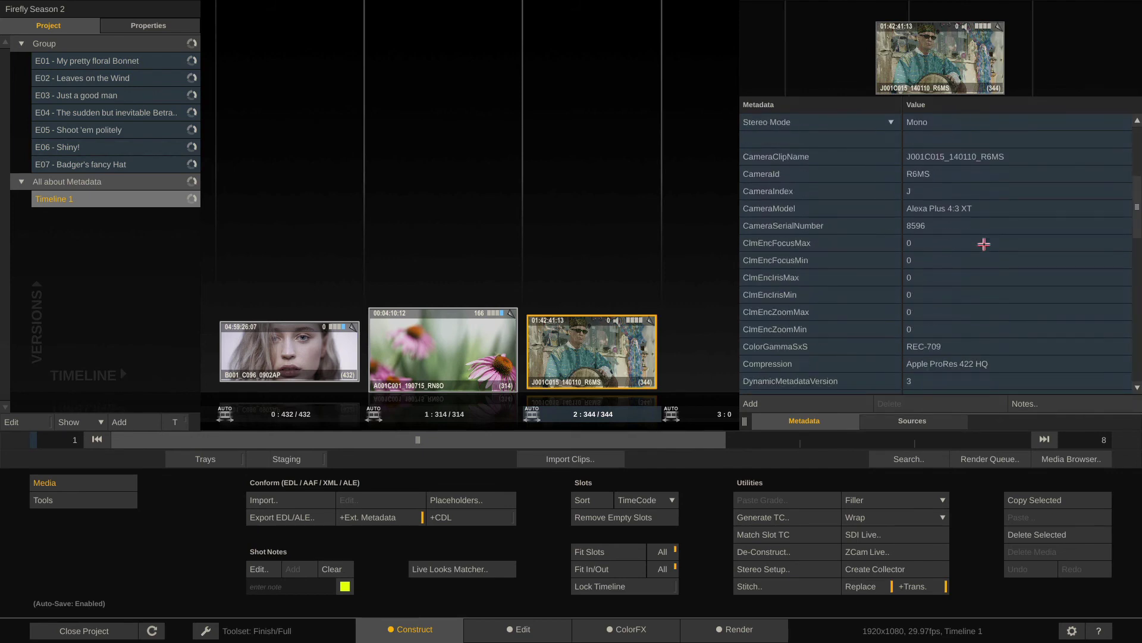
pyautogui.scroll(-15, 984, 243)
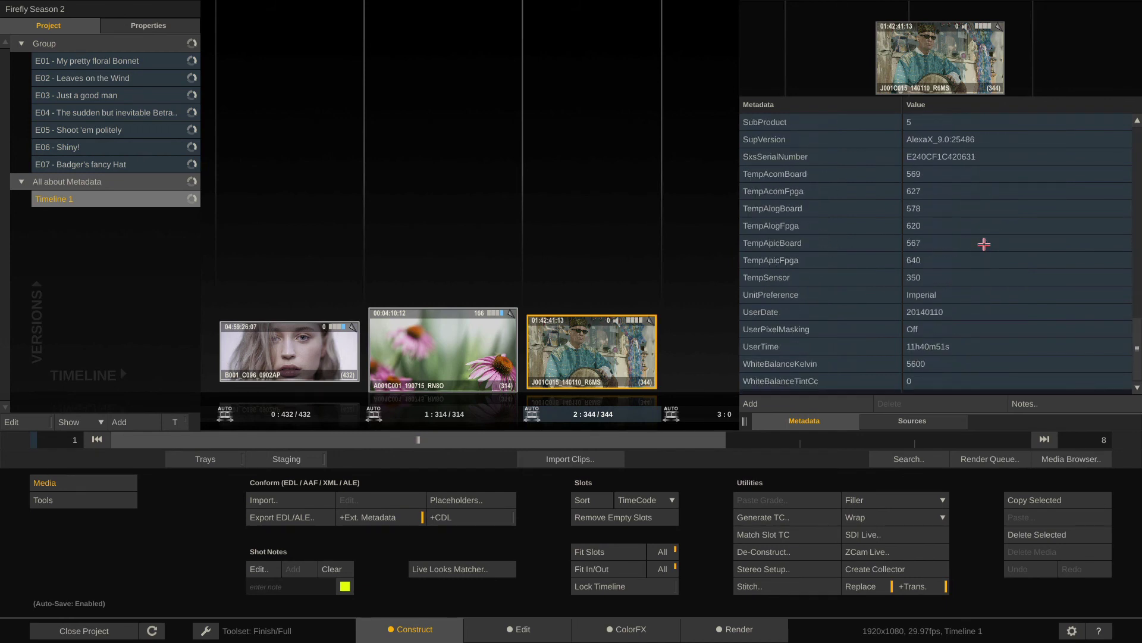
pyautogui.scroll(20, 984, 244)
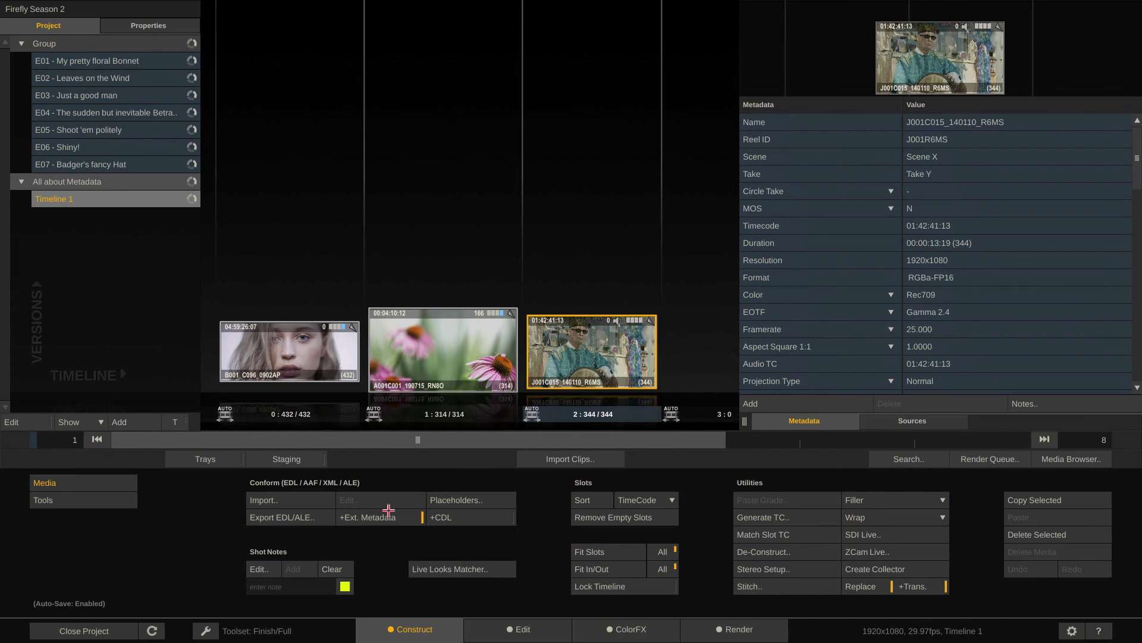
# Browse the Clip Basics and Clip Metadata report columns, cancel the Report Generator and return to Render.
pyautogui.click(85, 501)
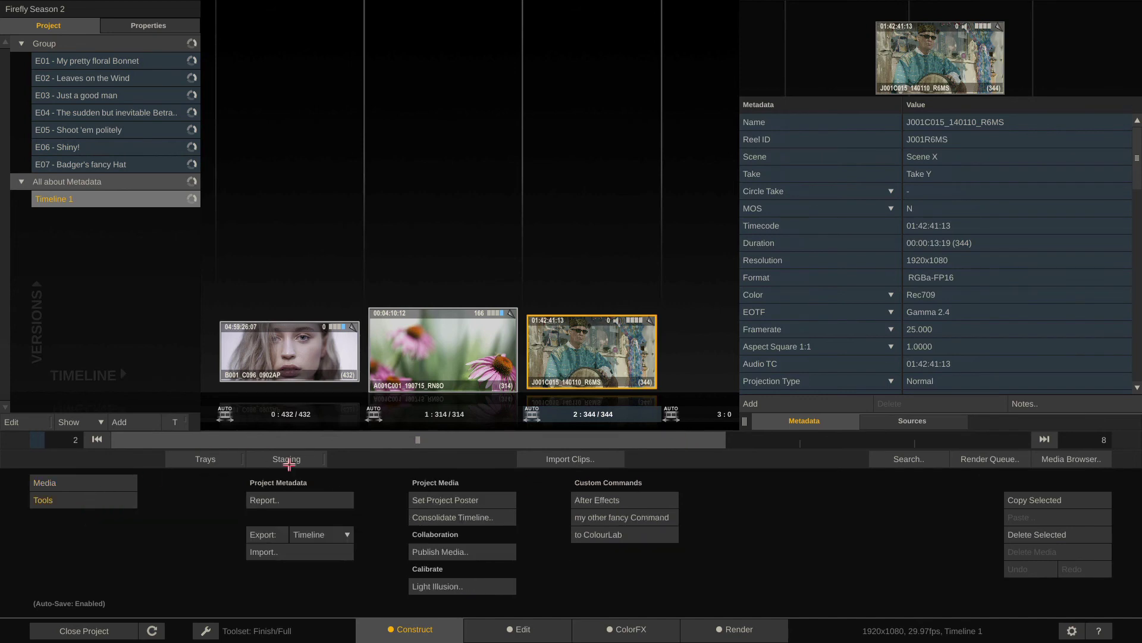
pyautogui.click(296, 502)
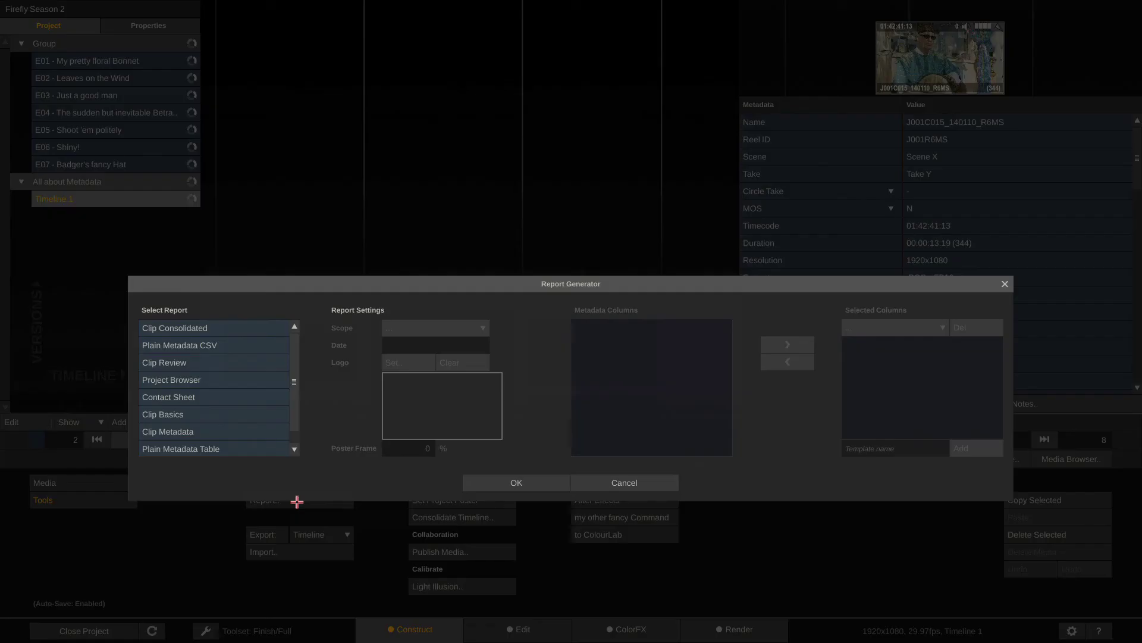
pyautogui.click(221, 420)
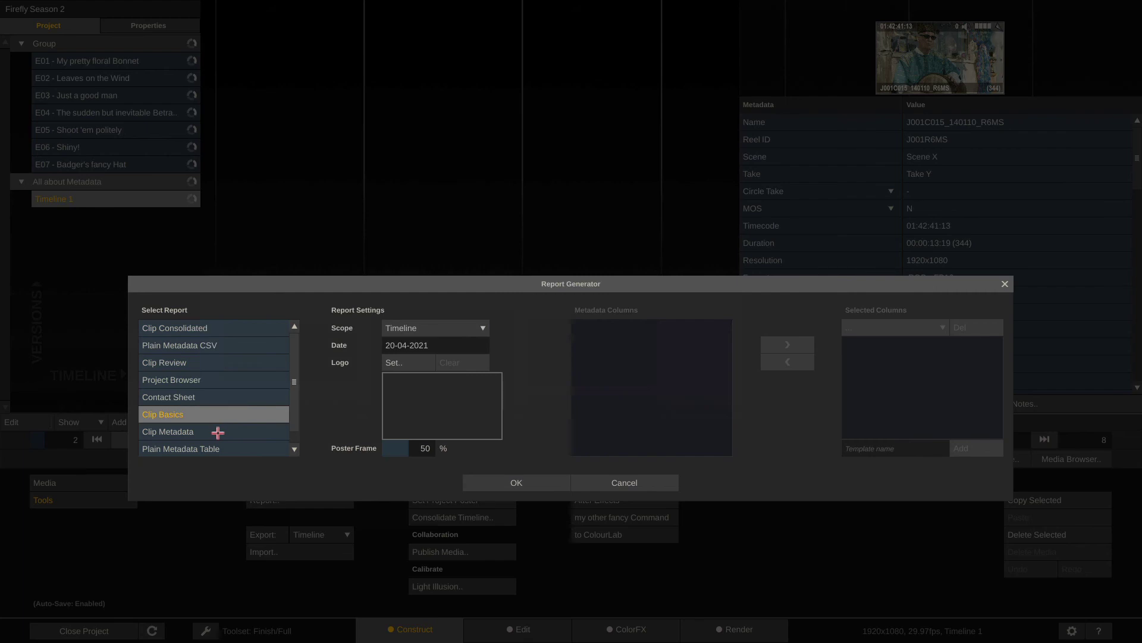
pyautogui.click(218, 432)
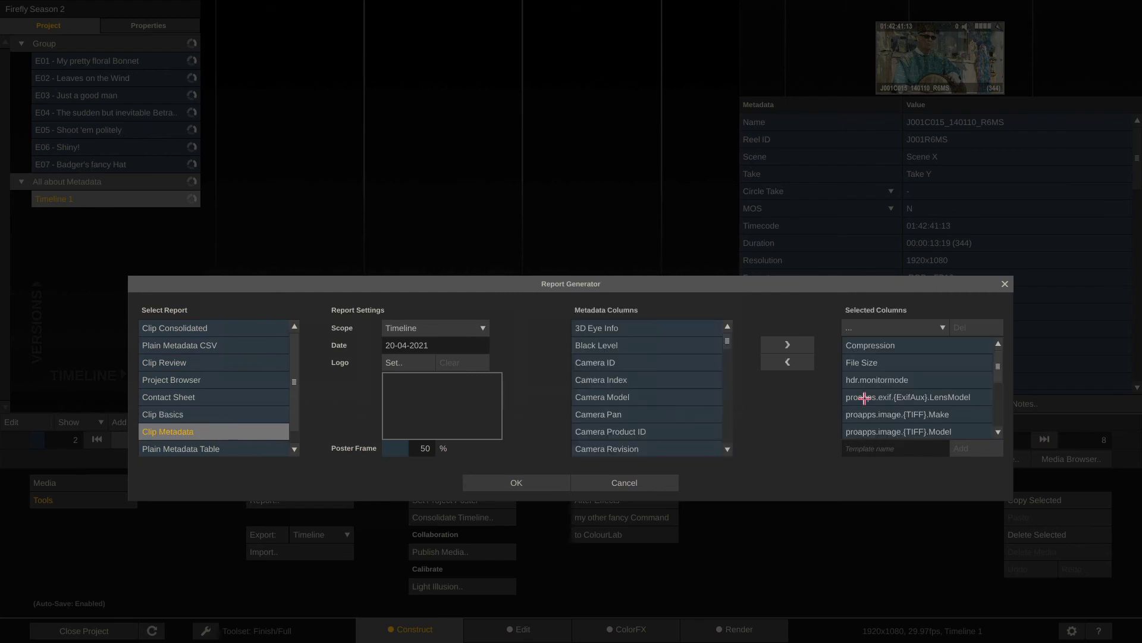
pyautogui.scroll(-2, 908, 392)
pyautogui.scroll(-3, 908, 391)
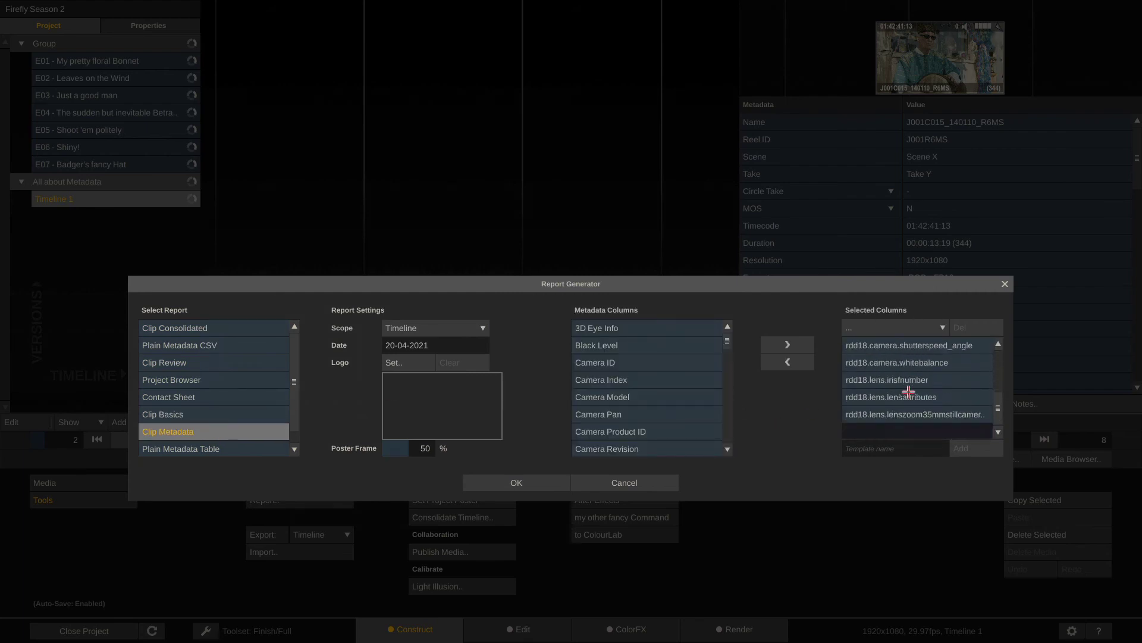
pyautogui.scroll(5, 909, 392)
pyautogui.scroll(-3, 619, 331)
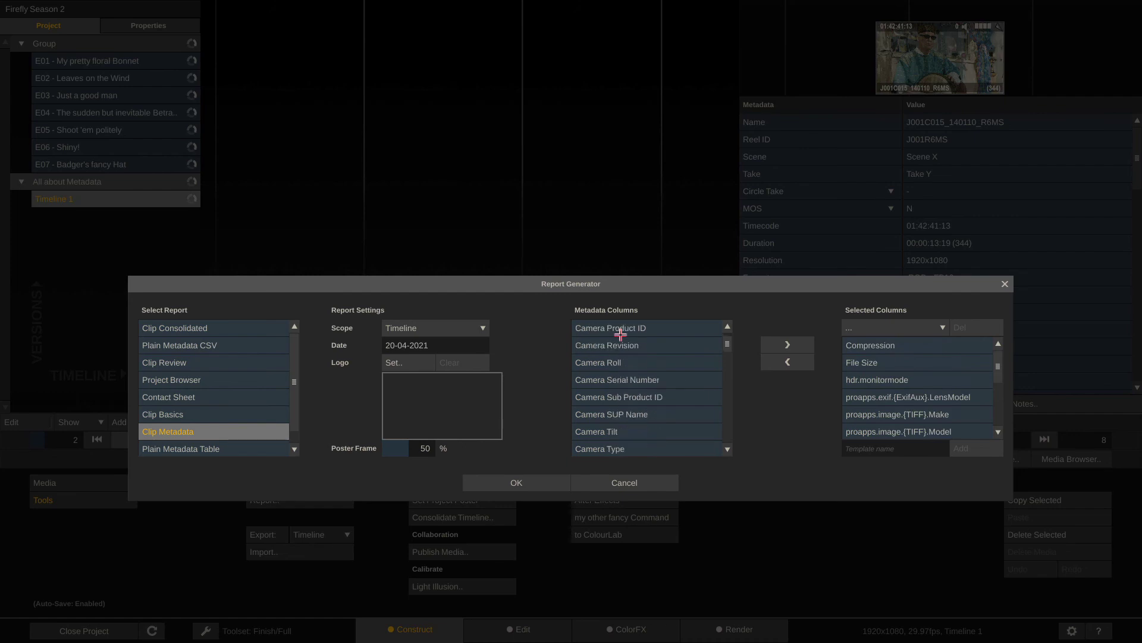
pyautogui.scroll(3, 621, 333)
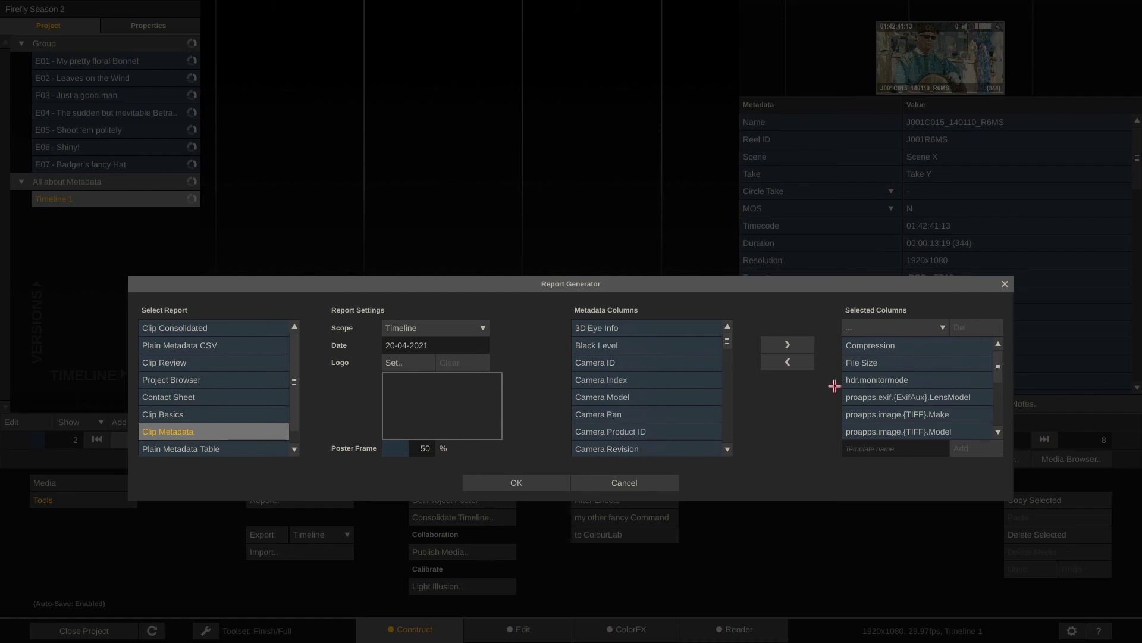
pyautogui.click(630, 486)
pyautogui.click(736, 629)
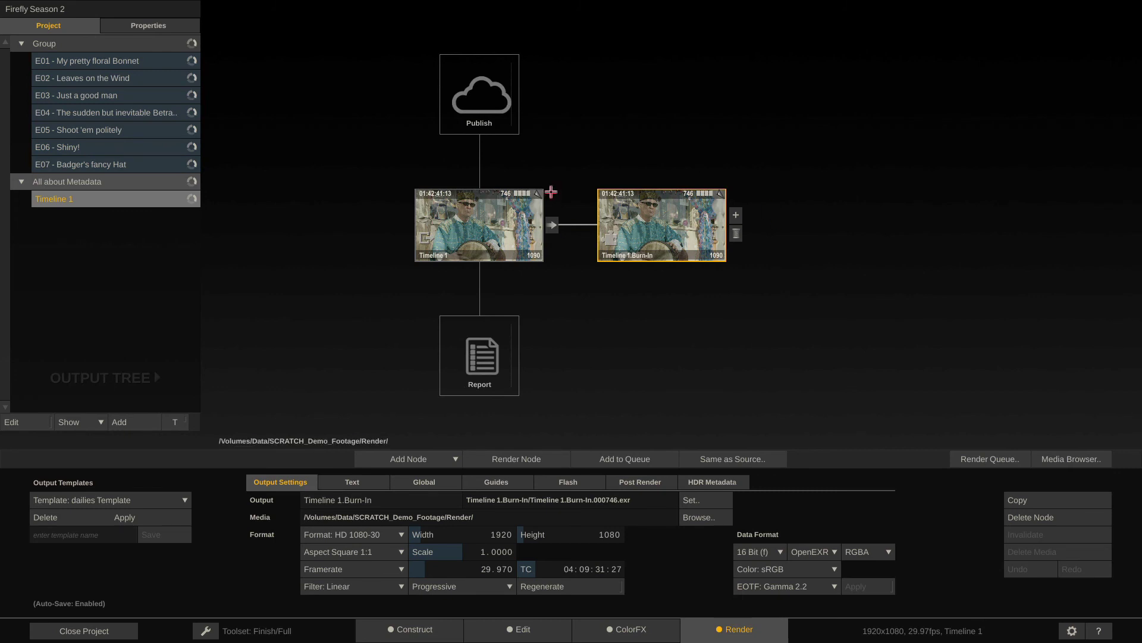
# Add a ProRes Encoder node fed by Timeline 1.Burn-In.
pyautogui.click(735, 215)
pyautogui.click(904, 237)
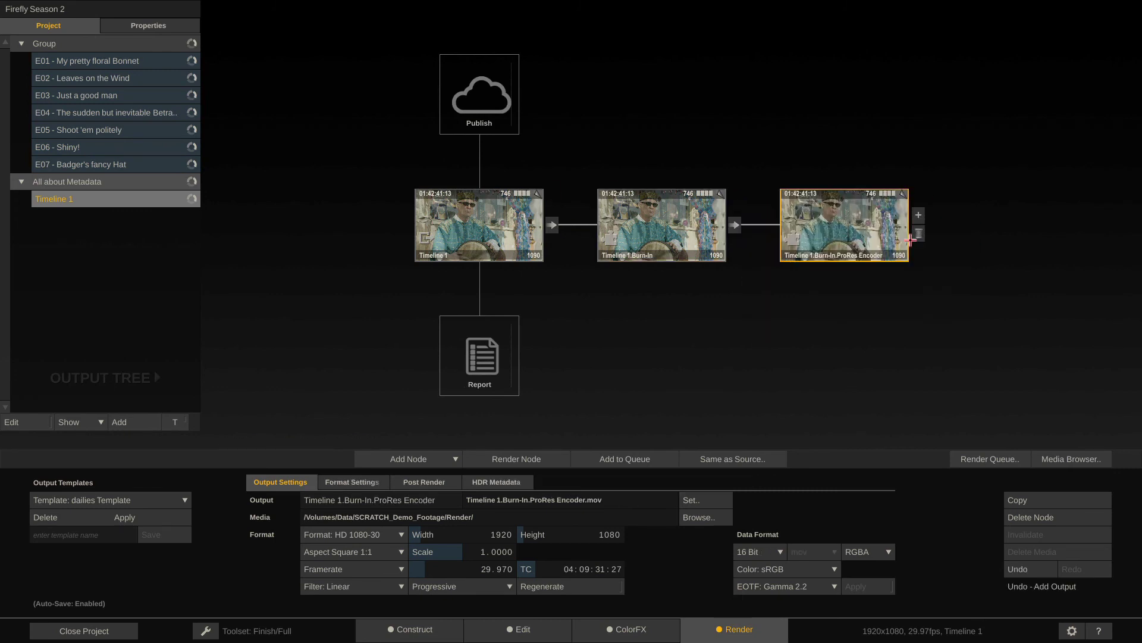
# Change the ProRes output filename mask from #name.#ext to #sname.#ext.
pyautogui.click(620, 499)
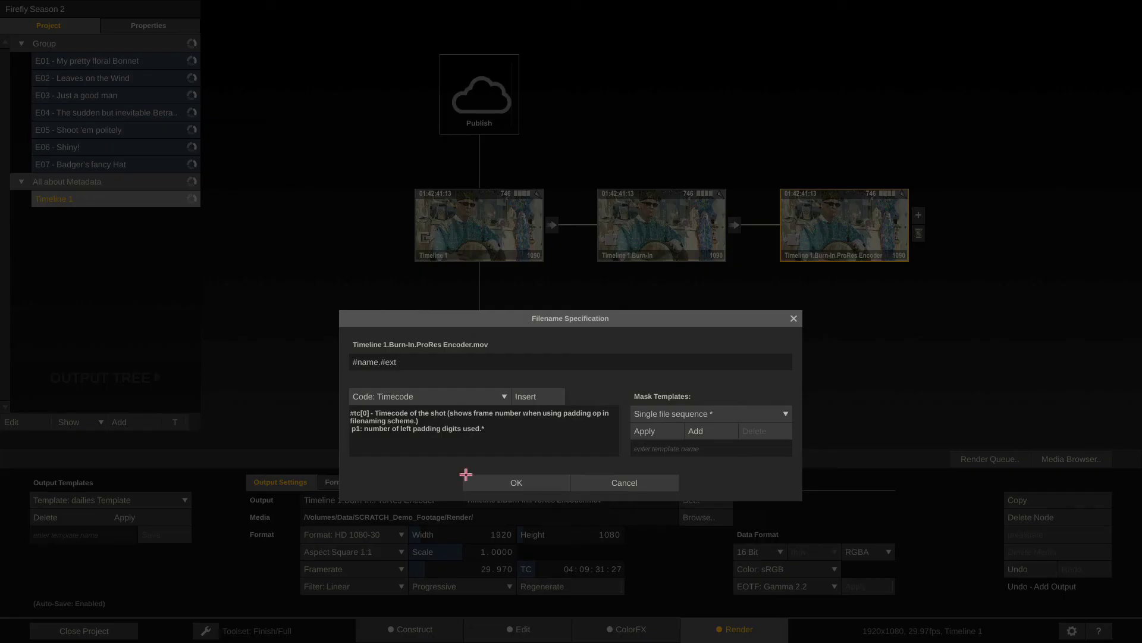
pyautogui.click(357, 362)
pyautogui.write('s')
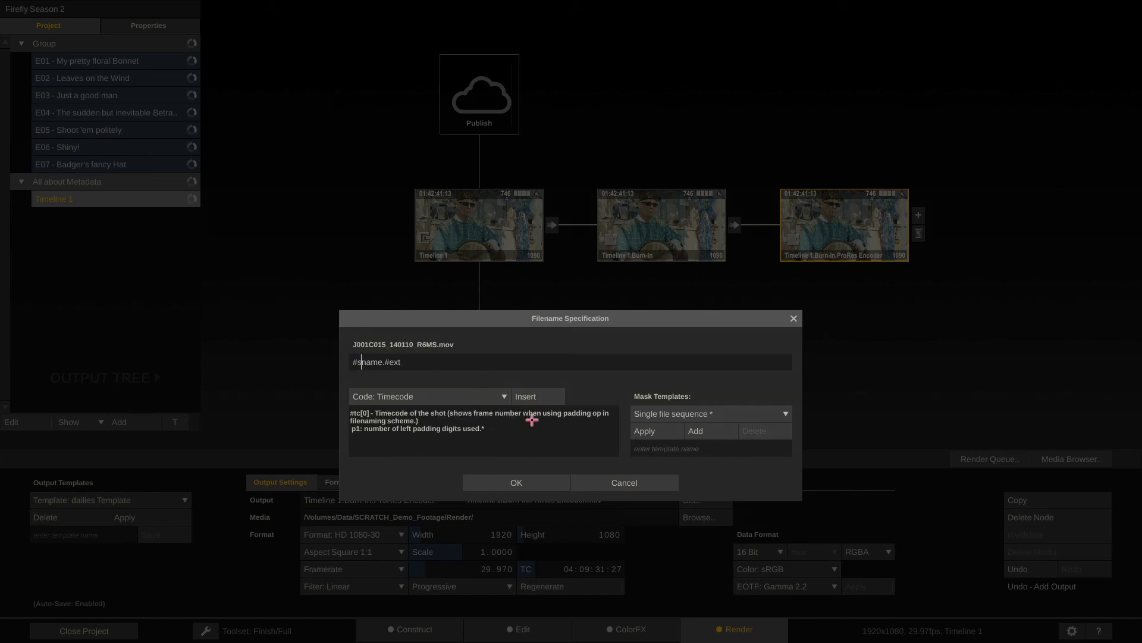
pyautogui.click(352, 362)
pyautogui.moveTo(351, 362); pyautogui.dragTo(382, 363)
pyautogui.click(505, 483)
# Check the flower clip and J001C015_140110_R6MS on the Construct page, then return to Render.
pyautogui.click(402, 629)
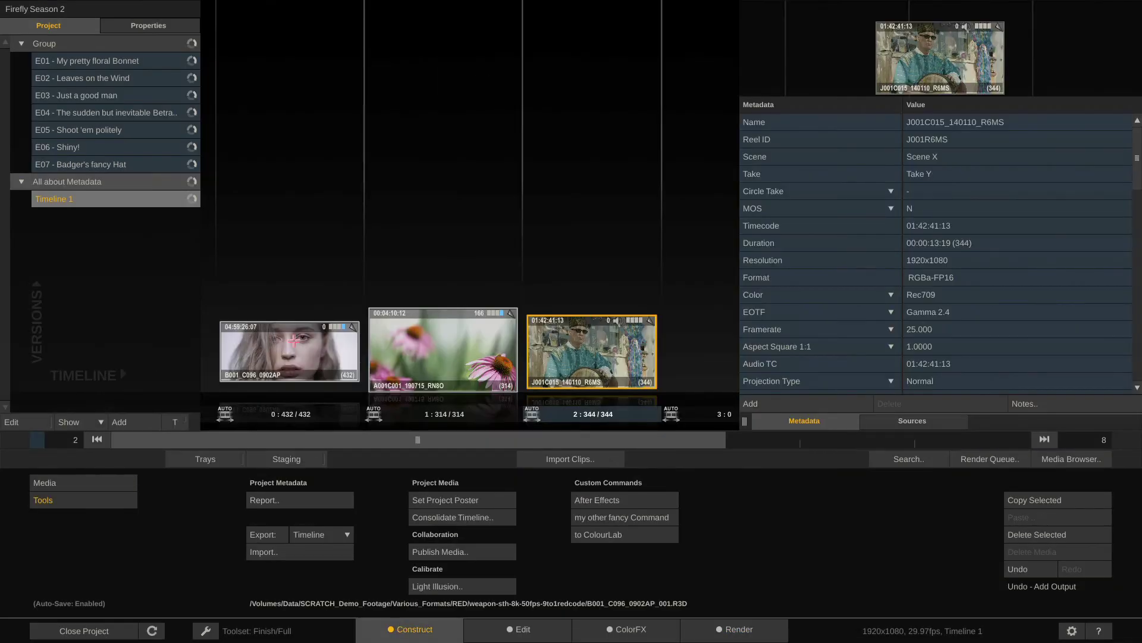
pyautogui.click(428, 347)
pyautogui.click(589, 348)
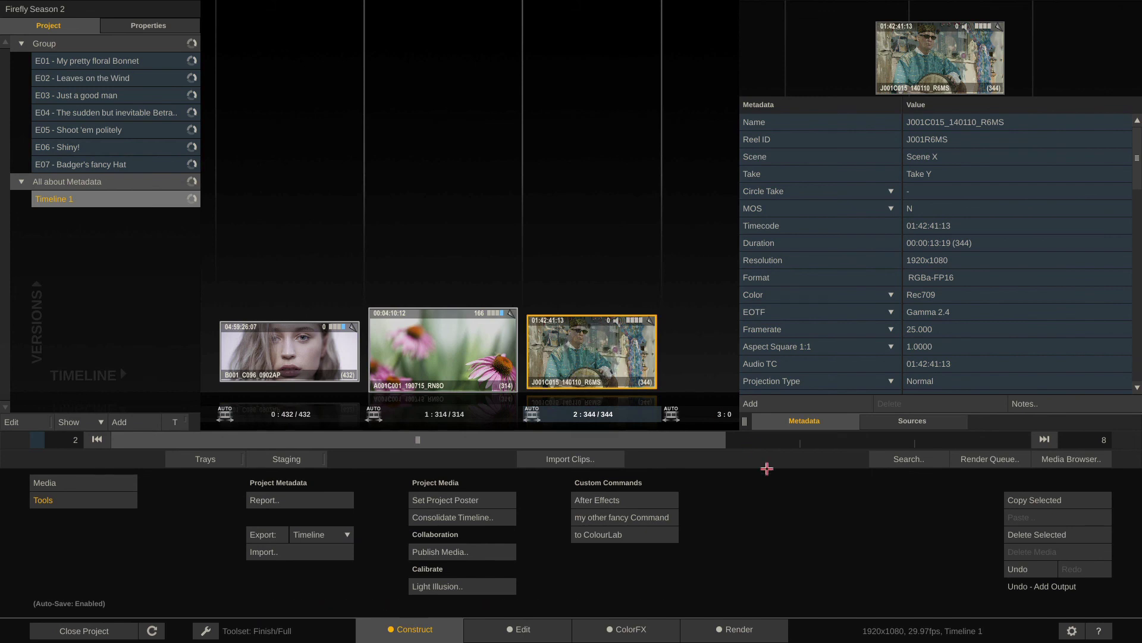
pyautogui.click(727, 630)
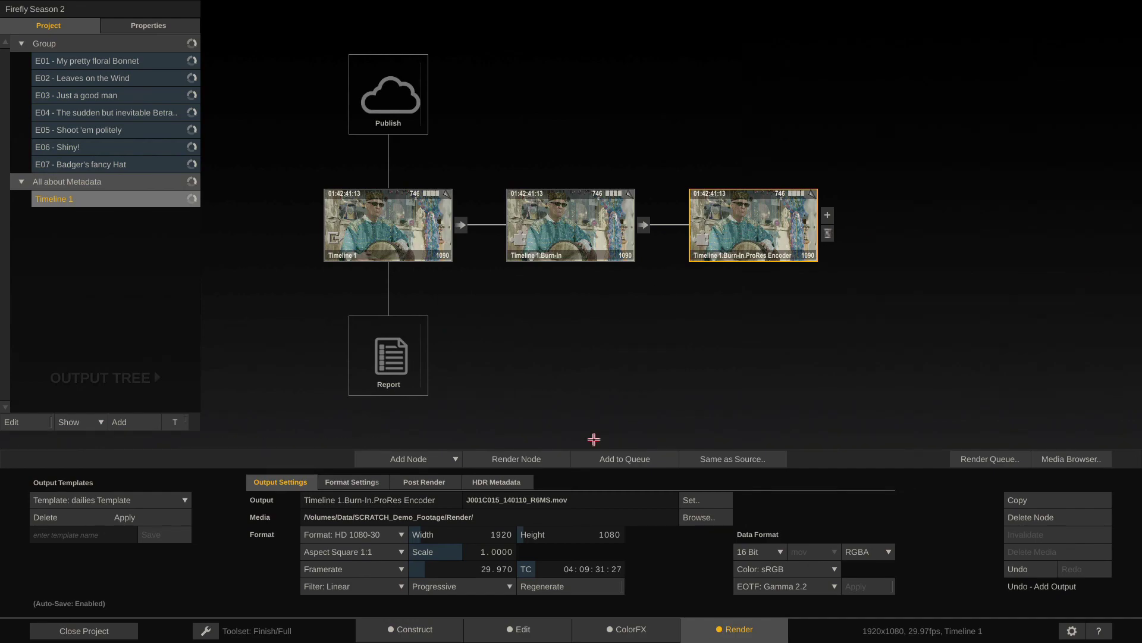
# Change the ProRes filename mask to editorial\#date\#sname.#ext, previewing editorial/20210420/J001C015_140110_R6MS.mov.
pyautogui.click(565, 497)
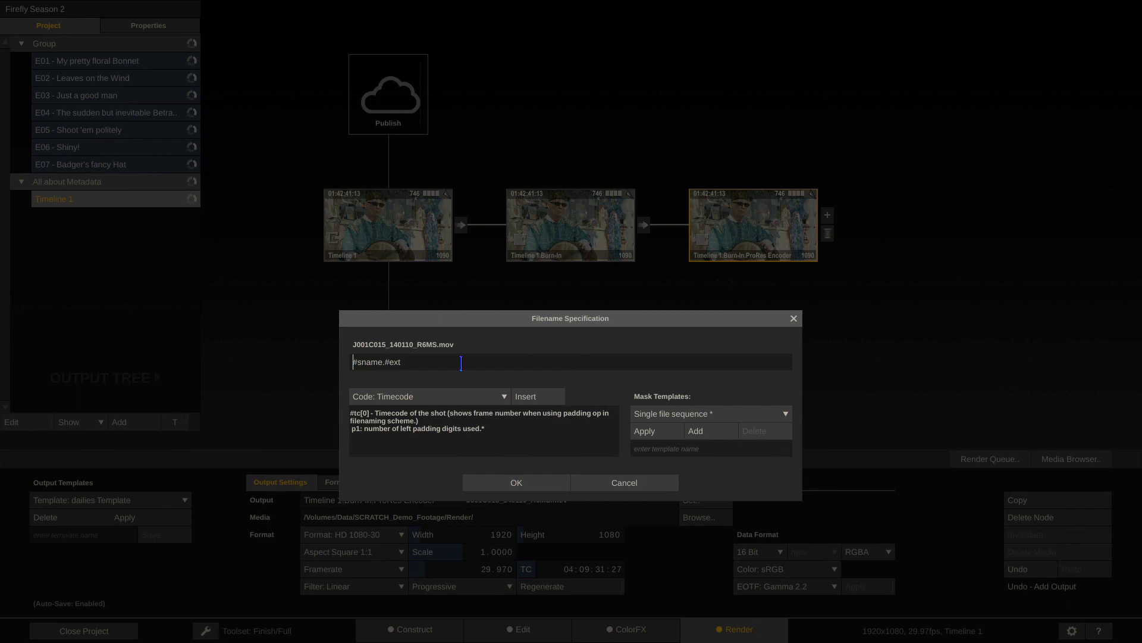
pyautogui.write('#date')
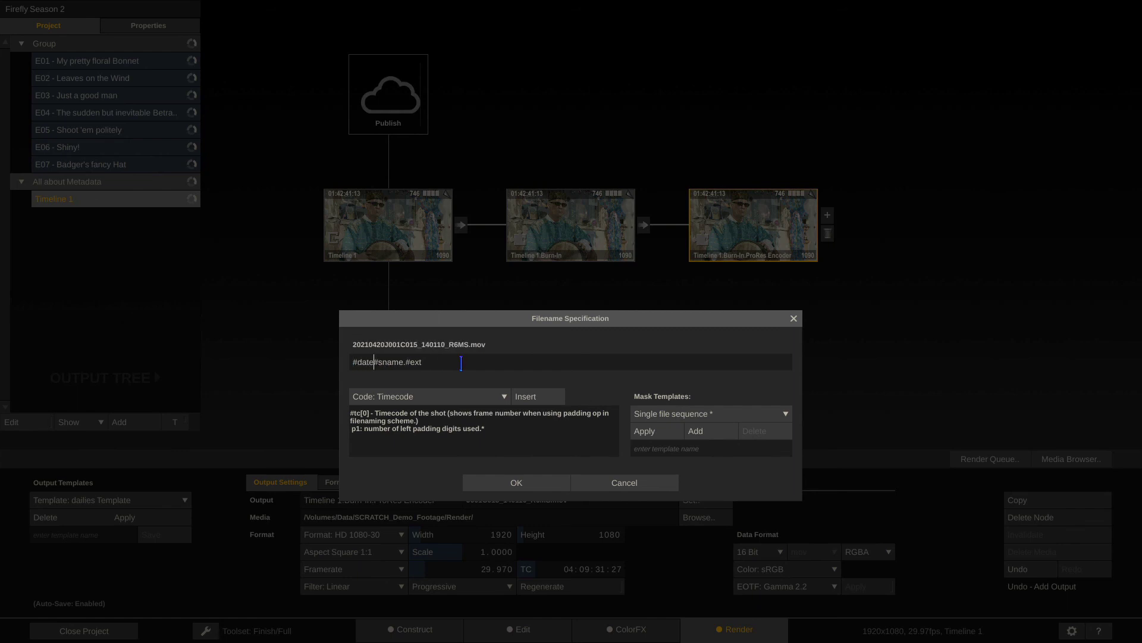
pyautogui.write('_')
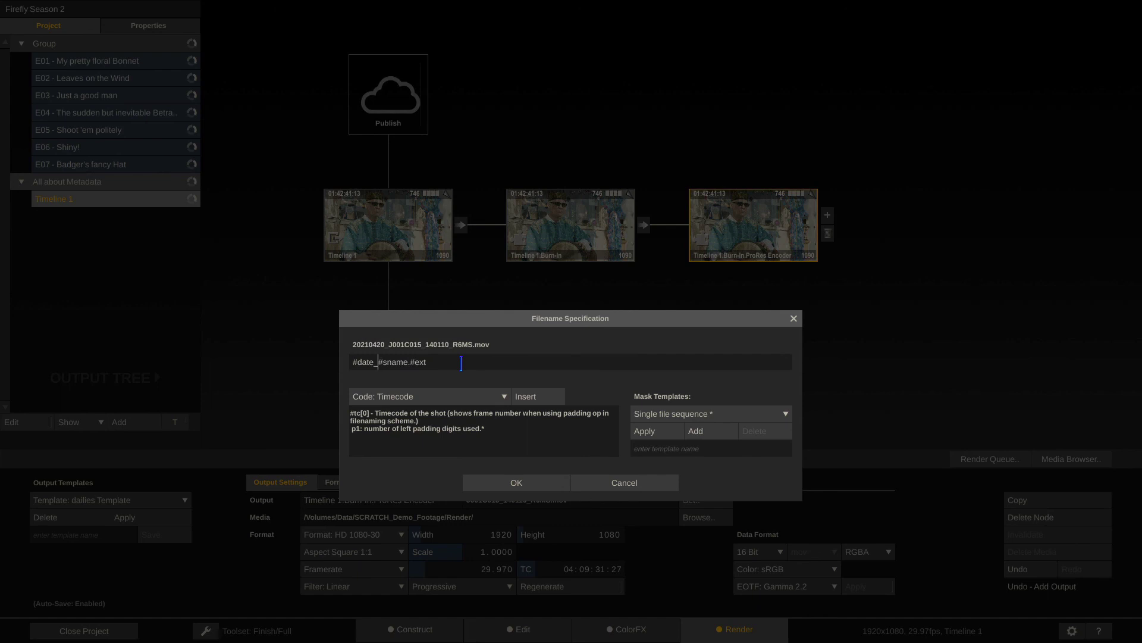
pyautogui.press('BackSpace')
pyautogui.write('\\')
pyautogui.write('editorial\\')
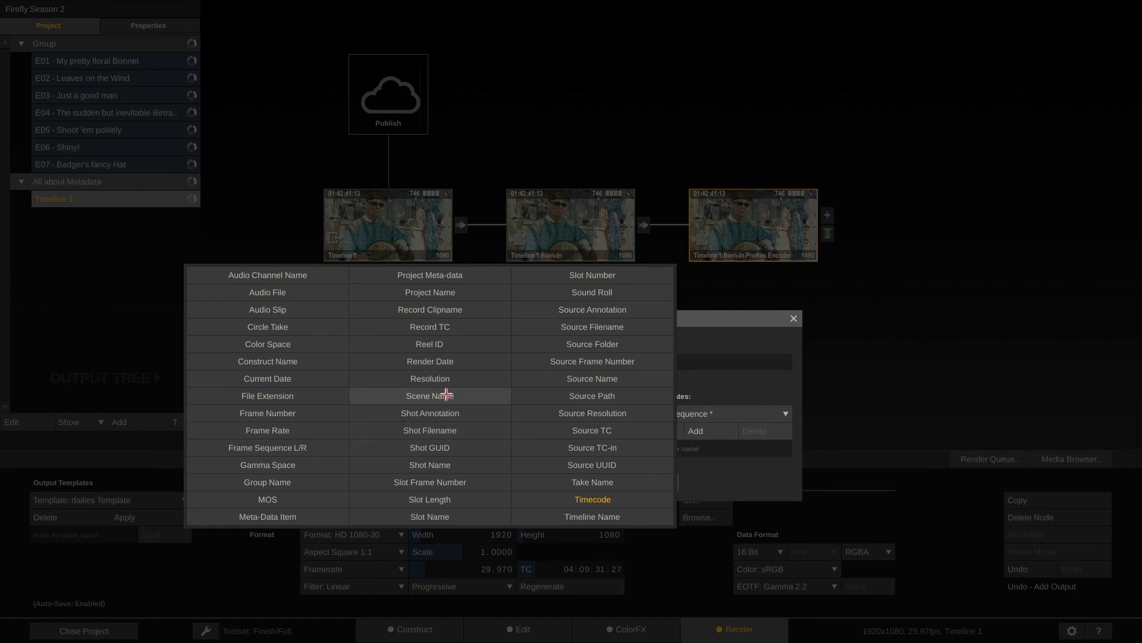
pyautogui.click(621, 379)
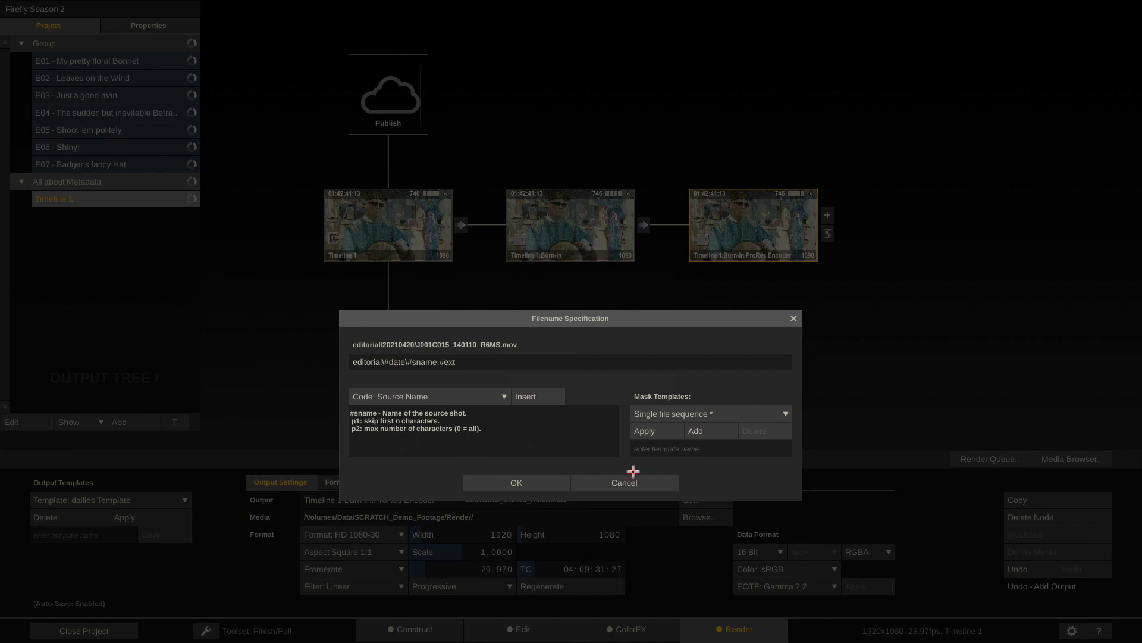
# Cancel the Filename Specification dialog to return to the ProRes output in the tree.
pyautogui.click(622, 483)
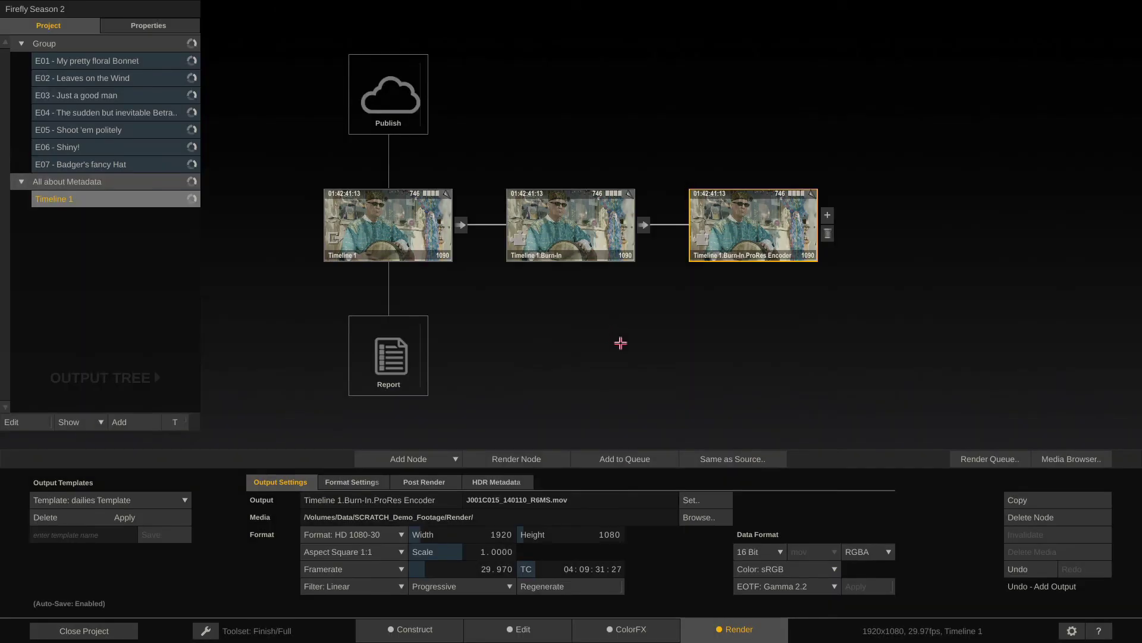